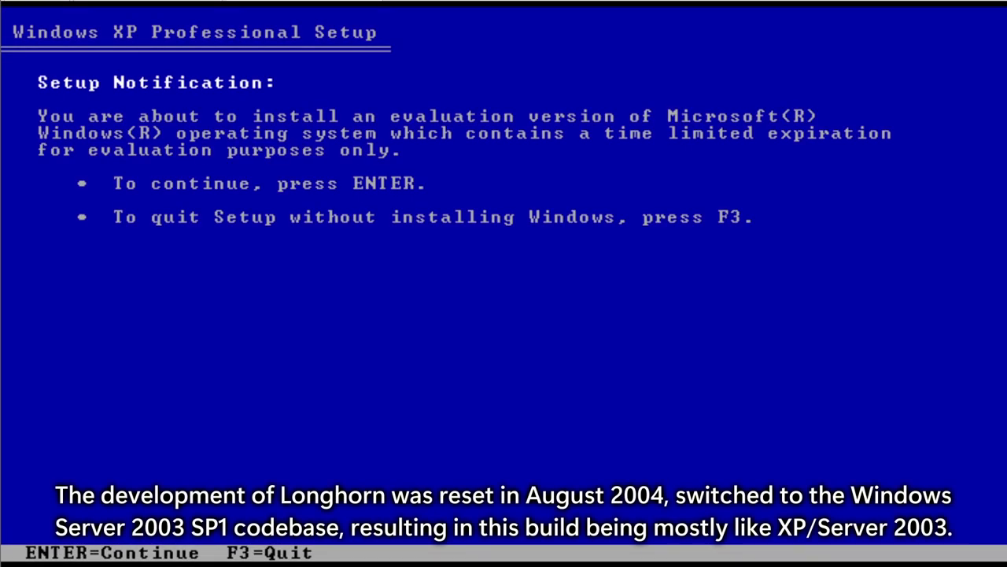
# Step: Pass the evaluation notice and welcome screen, then accept the Longhorn licence agreement with F8
pyautogui.press('Return')
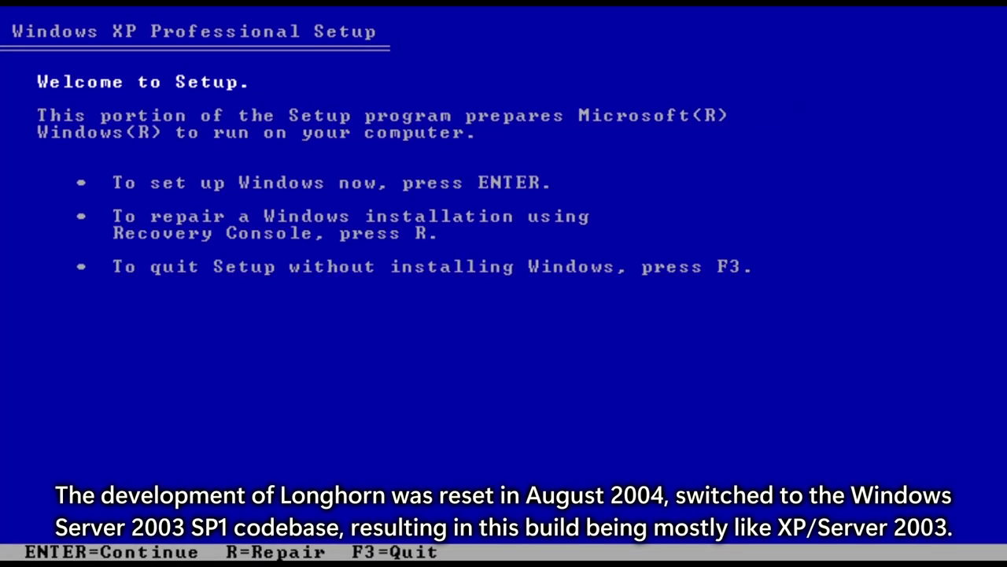
pyautogui.press('Return')
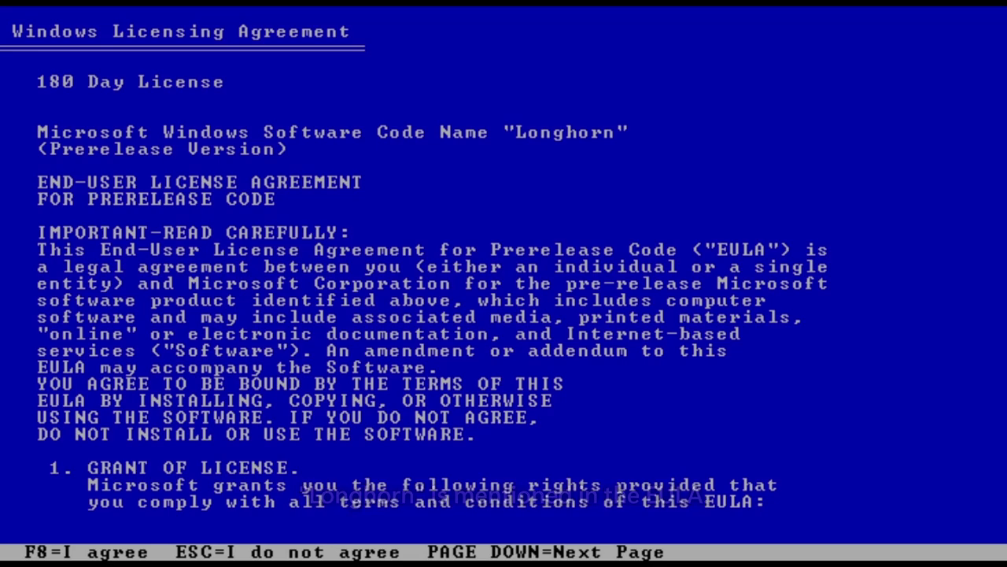
pyautogui.press('pagedown')
pyautogui.press('pagedown')
pyautogui.press('pagedown')
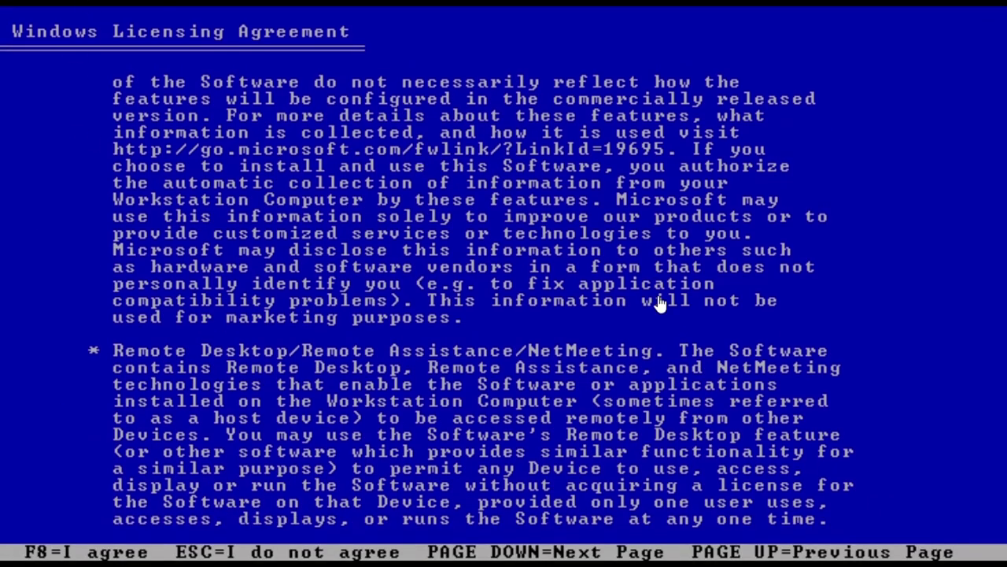
pyautogui.press('F8')
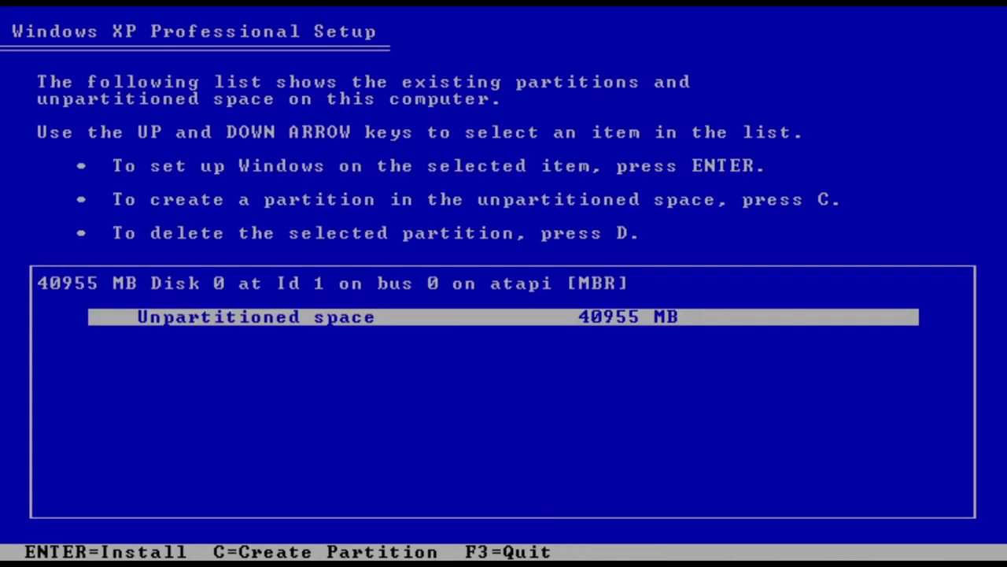
# Step: Create an NTFS partition in the 40955 MB unpartitioned space, then restart after copying
pyautogui.press('Return')
pyautogui.press('Return')
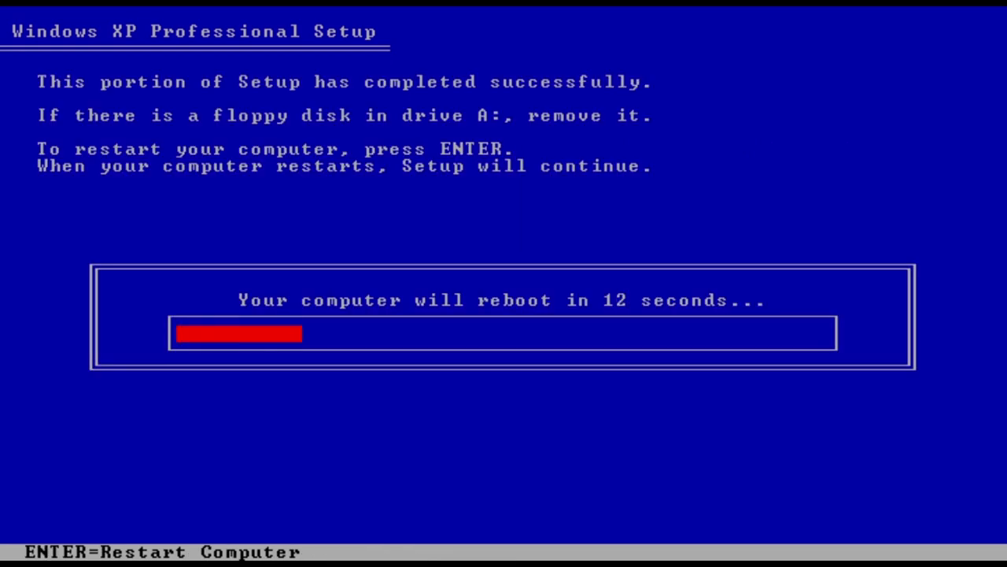
pyautogui.press('Return')
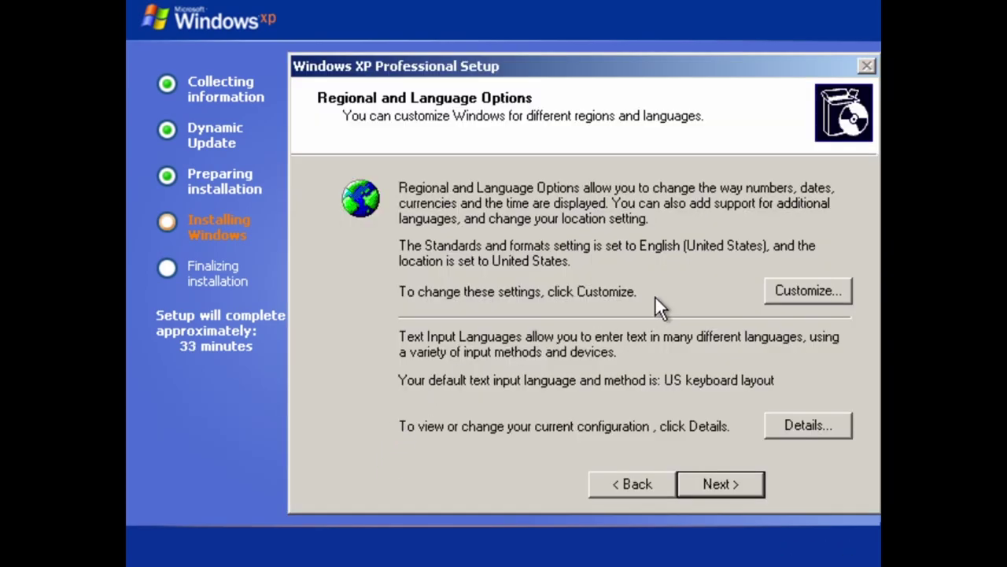
# Step: Set regional formats and non-Unicode program language to English (United Kingdom)
pyautogui.click(775, 291)
pyautogui.click(553, 177)
pyautogui.scroll(3, 442, 234)
pyautogui.click(425, 142)
pyautogui.click(462, 48)
pyautogui.click(412, 204)
pyautogui.scroll(1, 412, 225)
pyautogui.click(411, 47)
pyautogui.click(389, 48)
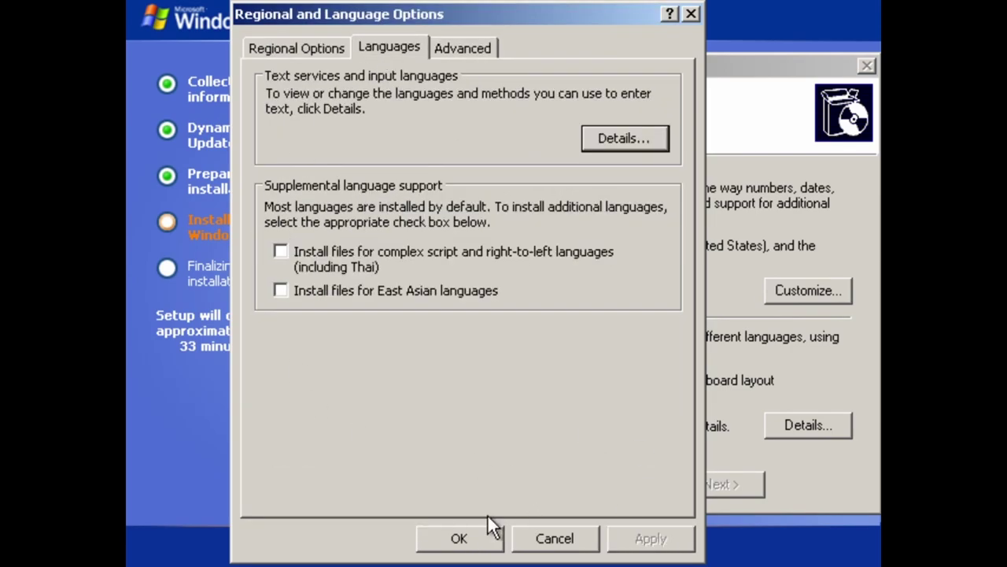
pyautogui.click(459, 538)
# Step: Enter the owner name and product key, and accept the default computer name
pyautogui.click(728, 476)
pyautogui.write('Lsivite')
pyautogui.press('Return')
pyautogui.write('TCP8WT8PQJWWRRHQH76C99FBW')
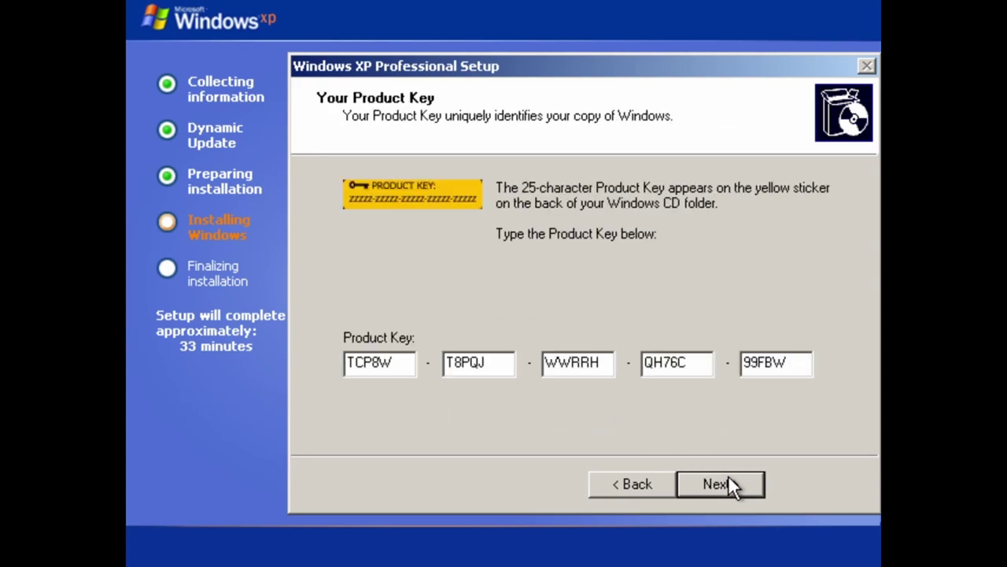
pyautogui.click(728, 483)
pyautogui.click(740, 486)
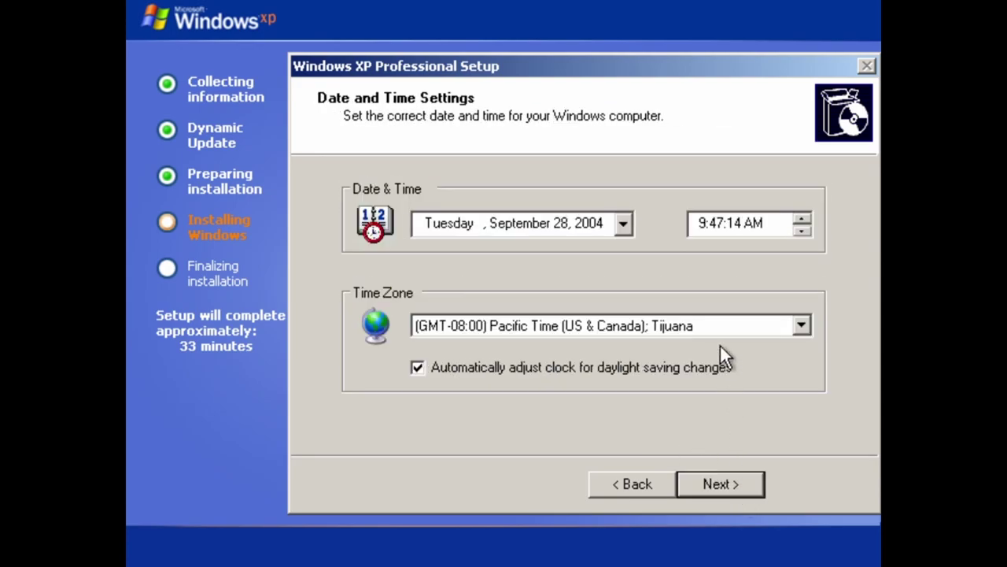
# Step: Choose the Bangkok, Hanoi, Jakarta time zone and accept typical network and workgroup settings
pyautogui.click(720, 325)
pyautogui.scroll(-15, 654, 146)
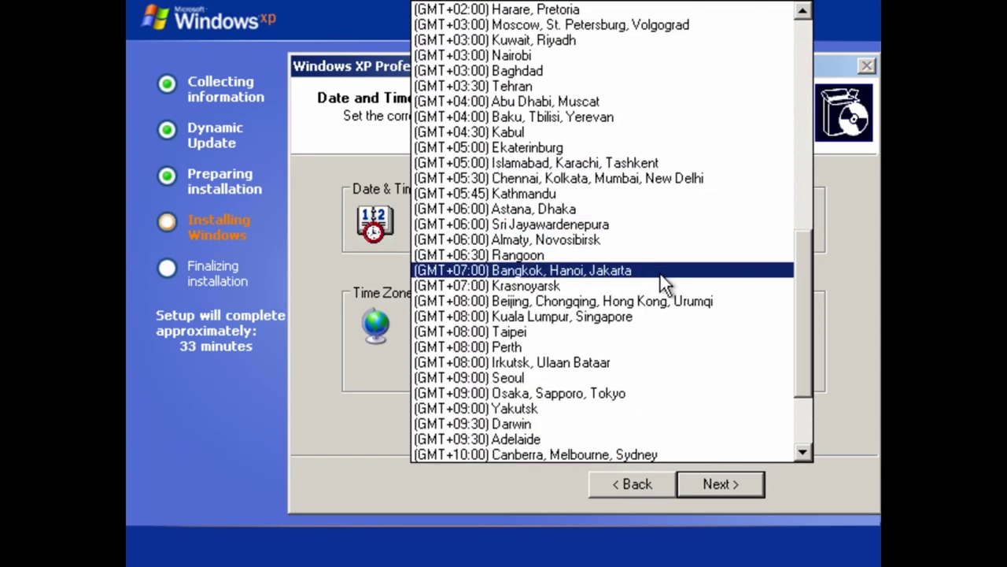
pyautogui.click(661, 272)
pyautogui.click(716, 480)
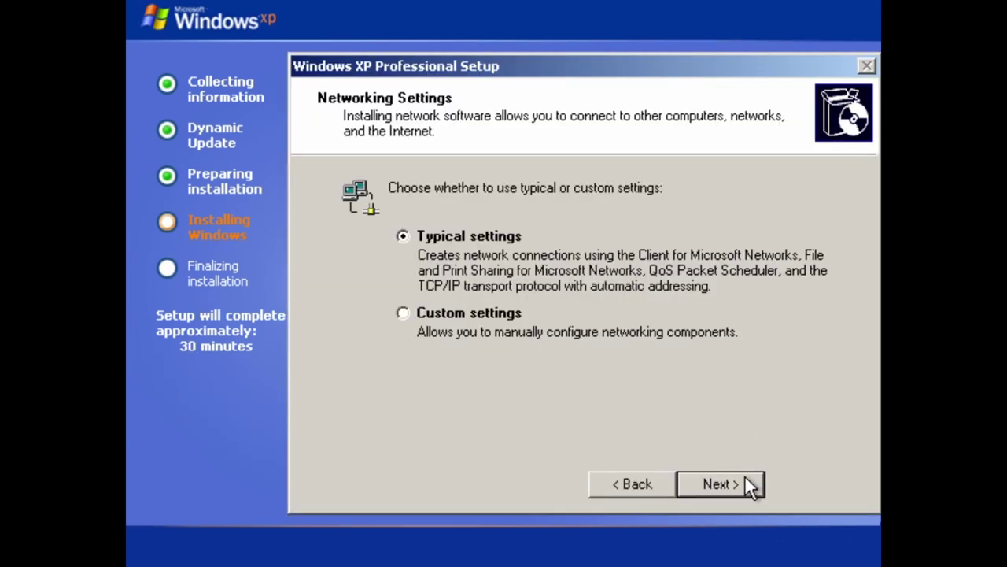
pyautogui.click(744, 476)
pyautogui.click(745, 483)
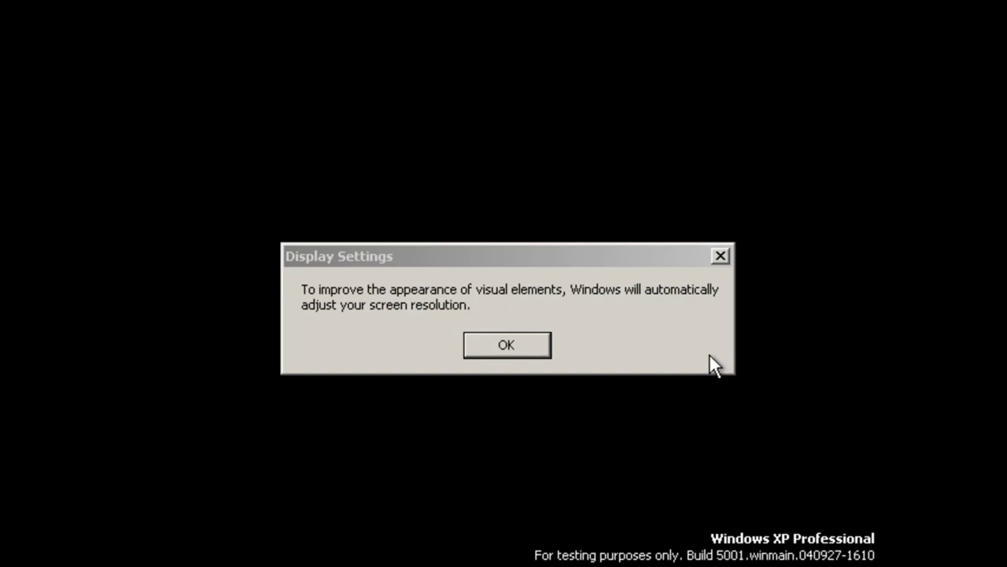
# Step: Keep the automatically adjusted screen resolution and skip the welcome wizard's internet check
pyautogui.click(539, 348)
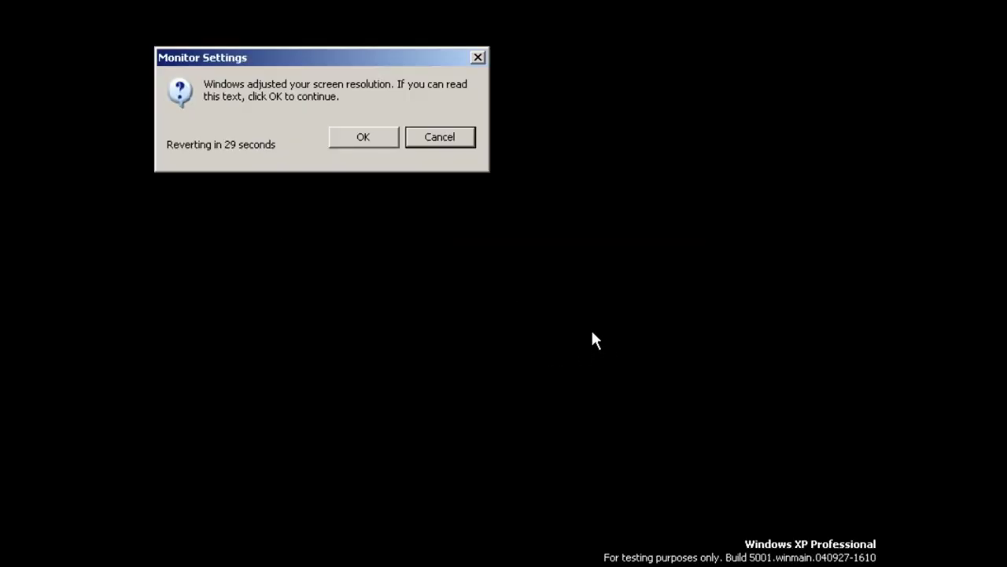
pyautogui.click(364, 142)
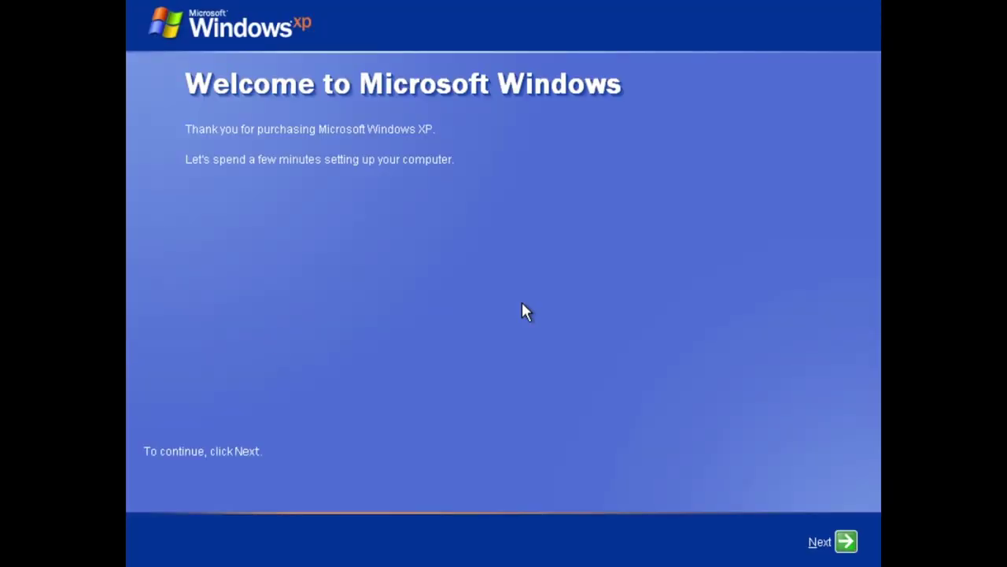
pyautogui.click(846, 541)
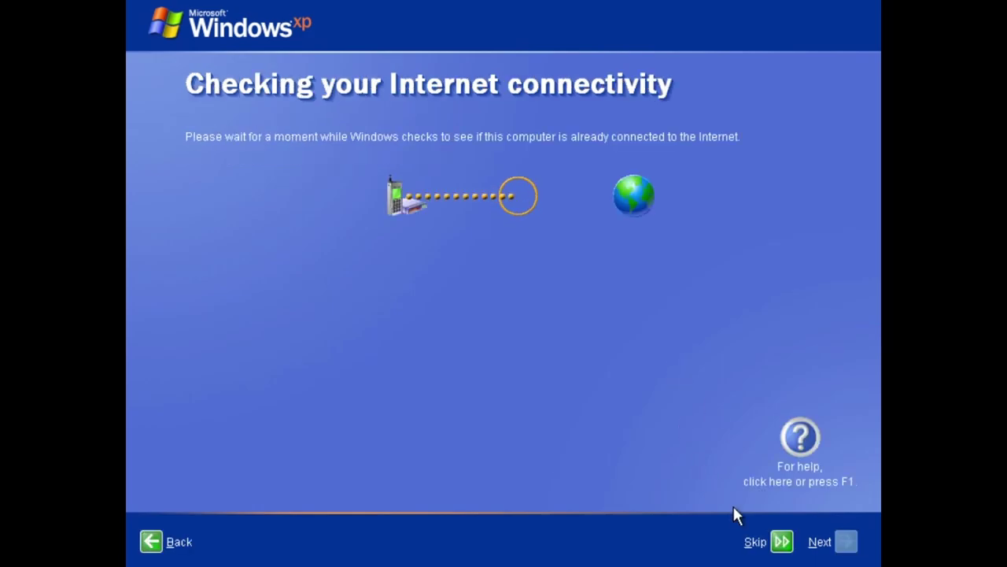
pyautogui.click(783, 542)
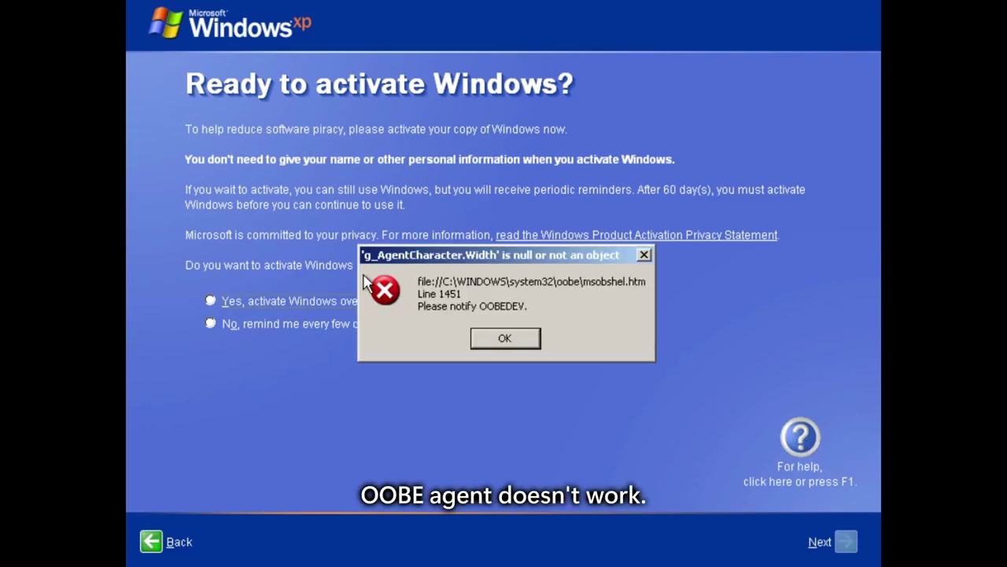
# Step: Dismiss the script error, postpone activation with reminders, confirm the user name, and finish
pyautogui.press('Tab')
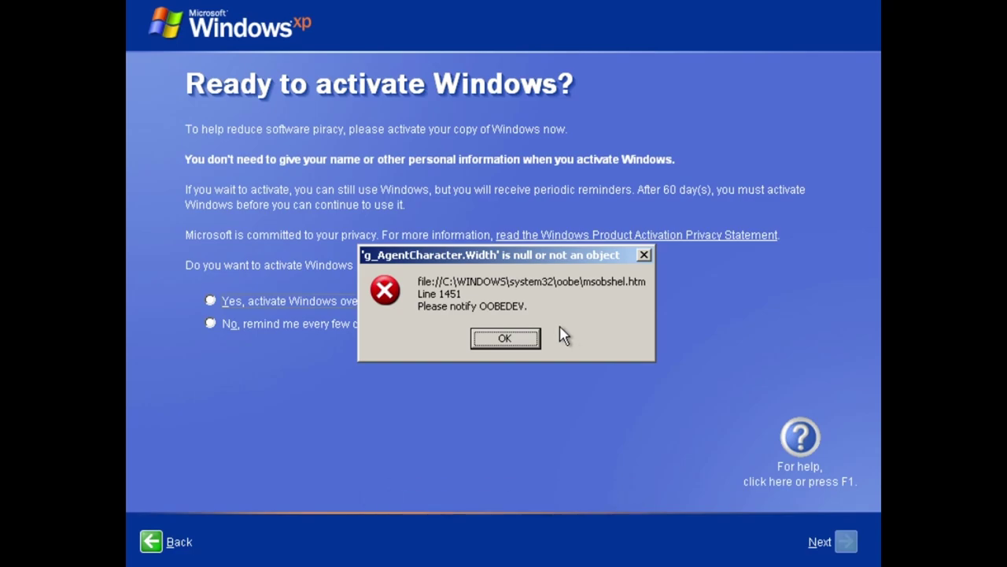
pyautogui.click(513, 337)
pyautogui.click(333, 325)
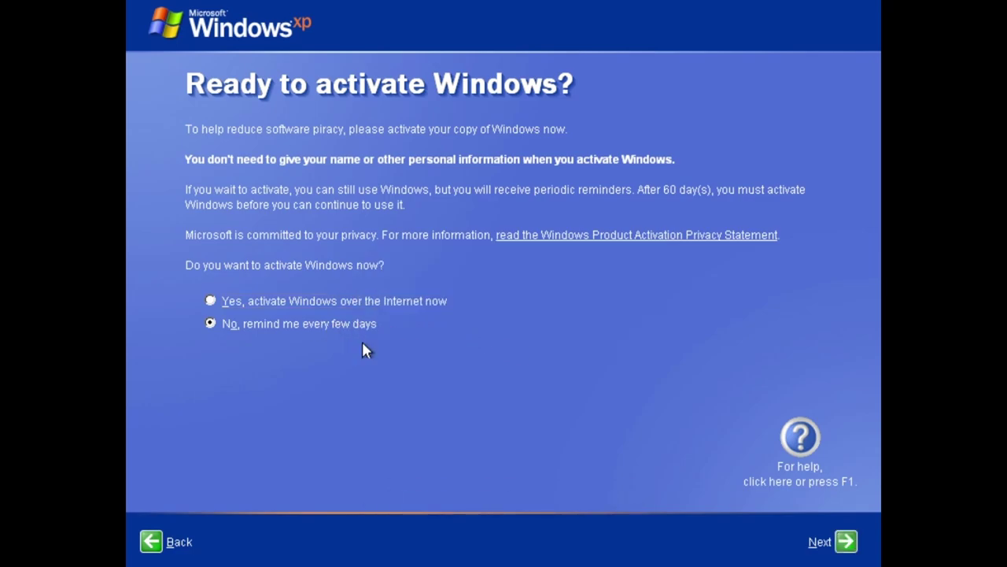
pyautogui.click(828, 542)
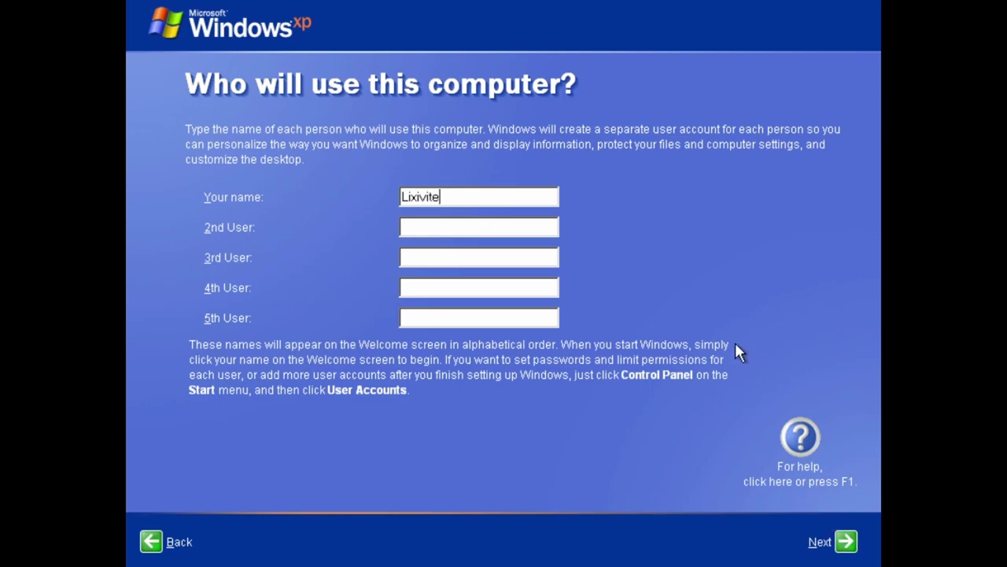
pyautogui.click(825, 542)
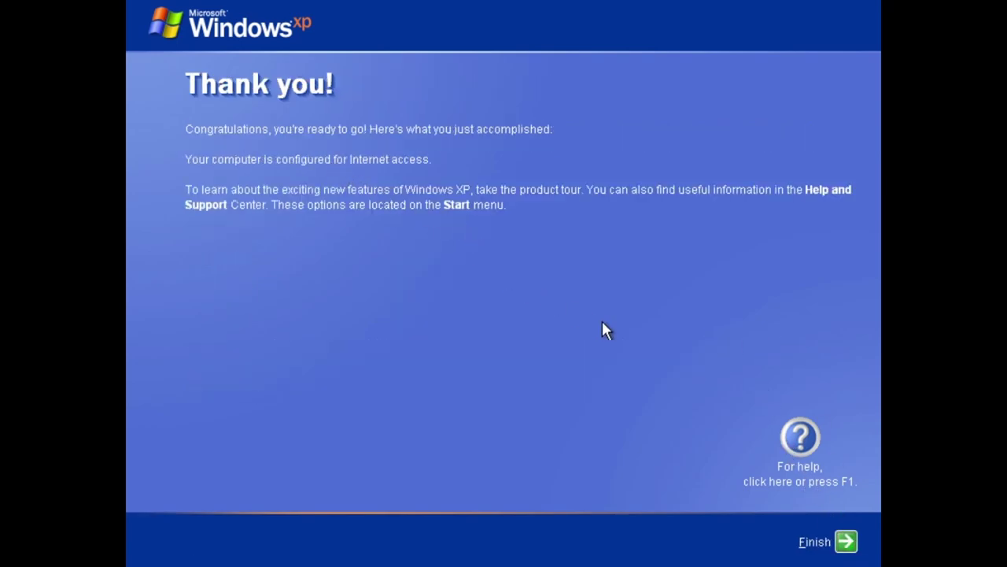
pyautogui.click(846, 541)
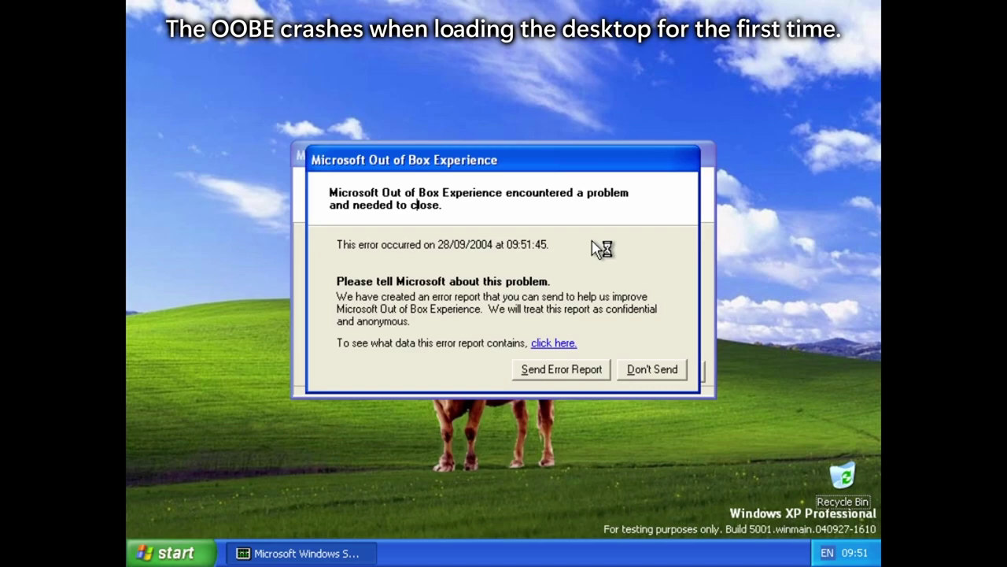
# Step: Decline both error reports and view My Computer's system properties
pyautogui.click(661, 368)
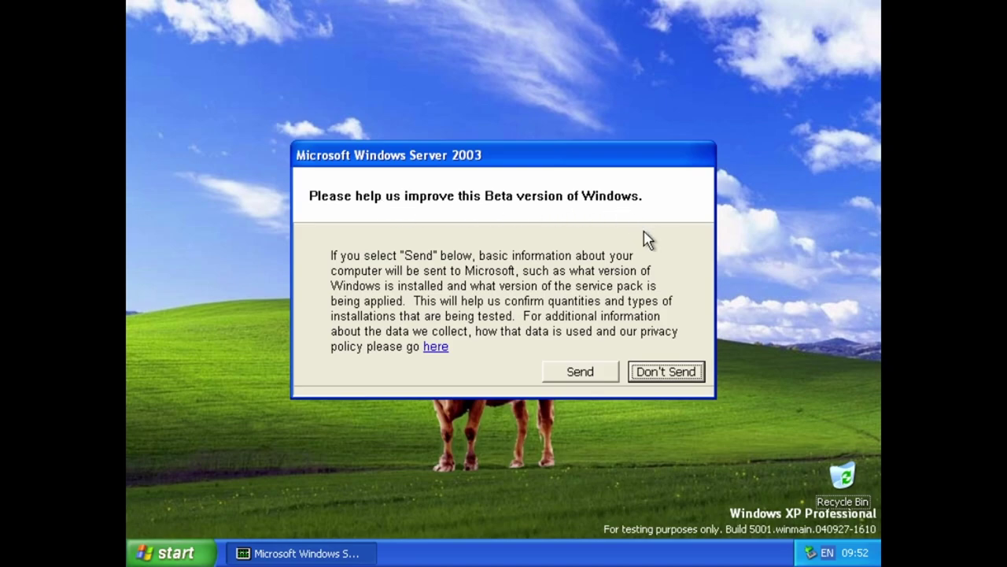
pyautogui.click(688, 371)
pyautogui.click(169, 552)
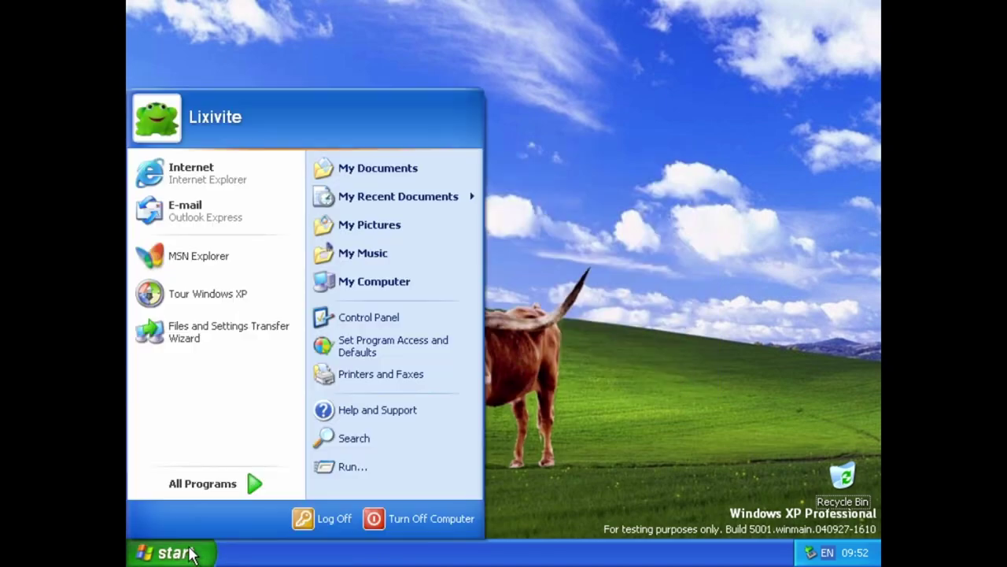
pyautogui.rightClick(432, 283)
pyautogui.click(541, 449)
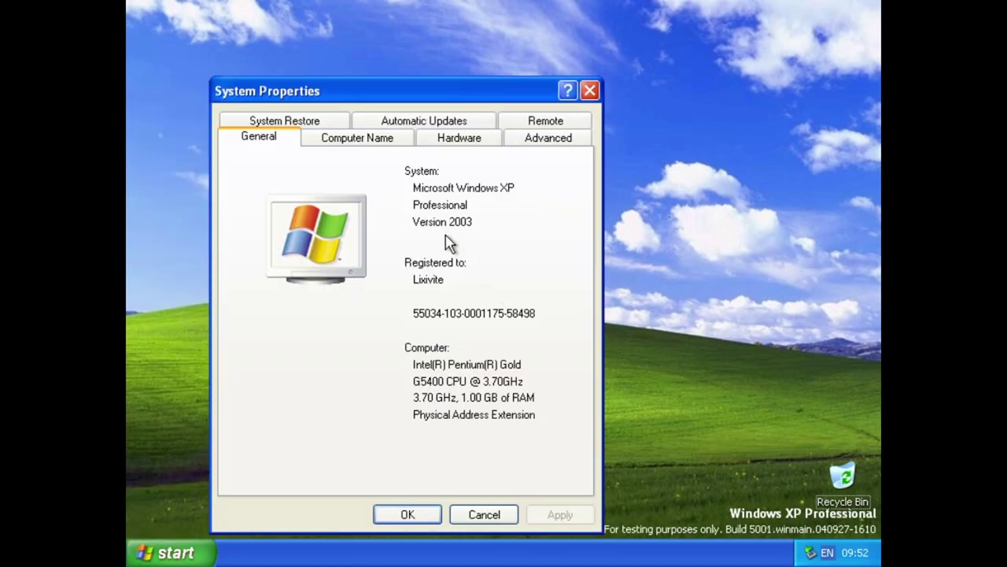
pyautogui.click(590, 91)
# Step: Change the screen resolution to 1280 by 720 in Display Properties
pyautogui.rightClick(439, 111)
pyautogui.click(513, 221)
pyautogui.click(415, 71)
pyautogui.moveTo(224, 340)
pyautogui.mouseDown()
pyautogui.moveTo(239, 349)
pyautogui.moveTo(229, 358)
pyautogui.mouseUp()
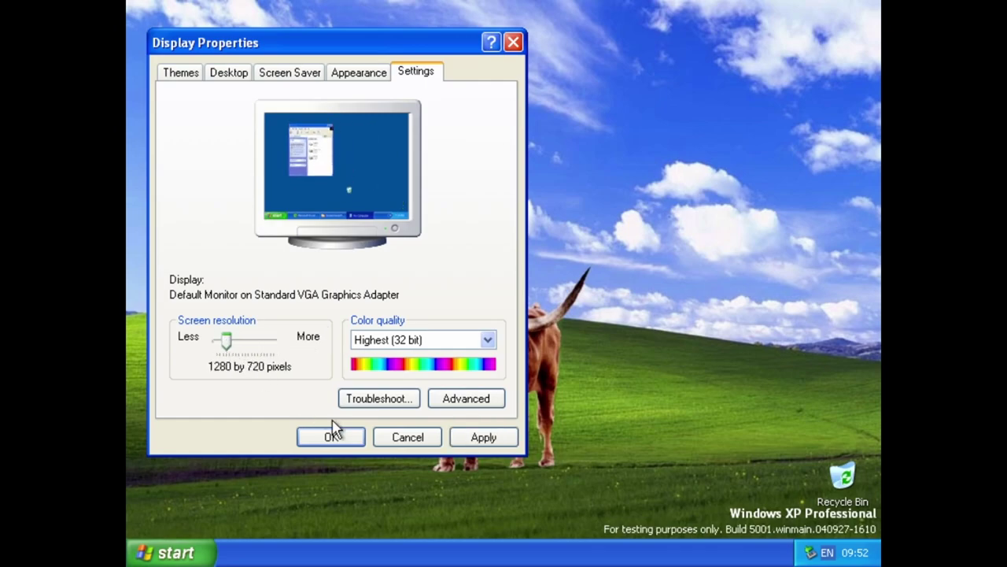
pyautogui.click(329, 434)
# Step: Keep the new resolution and move the Recycle Bin to the bottom-right corner
pyautogui.click(228, 171)
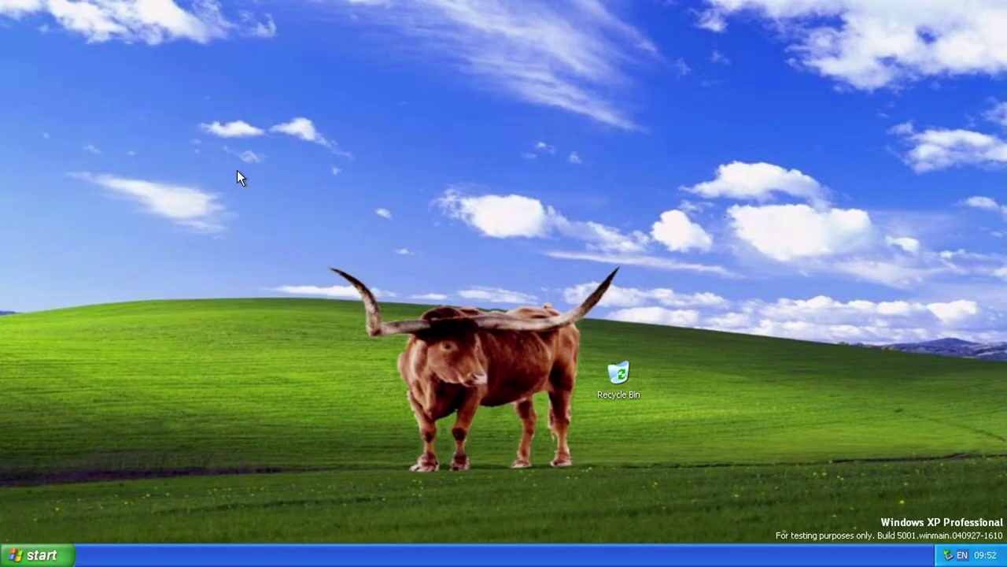
pyautogui.moveTo(603, 380); pyautogui.dragTo(679, 400)
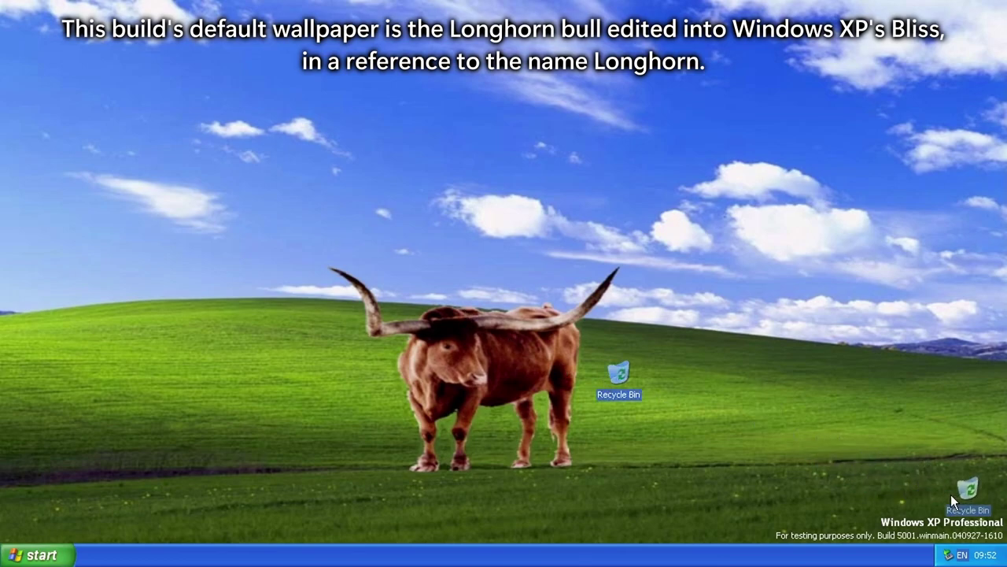
pyautogui.moveTo(949, 491); pyautogui.dragTo(950, 493)
pyautogui.rightClick(658, 228)
pyautogui.moveTo(674, 234)
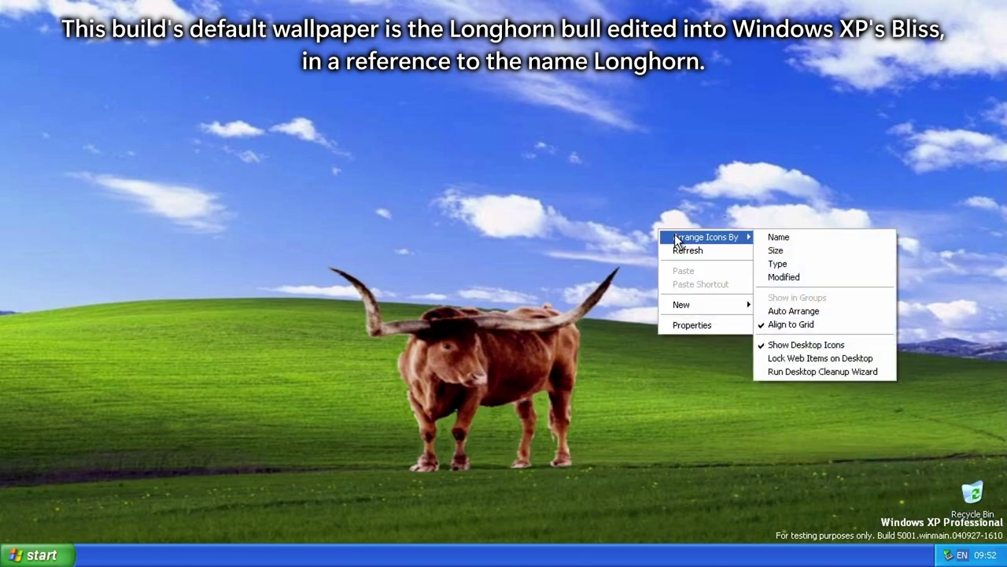
# Step: Show About Windows via winver and My Computer's System Properties
pyautogui.press('super+r')
pyautogui.write('winv')
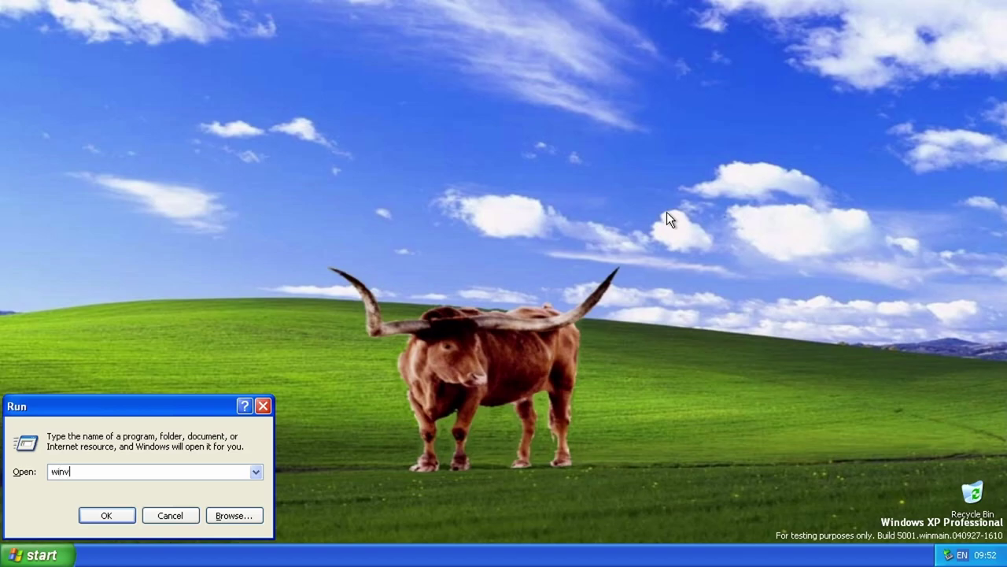
pyautogui.write('er')
pyautogui.press('Return')
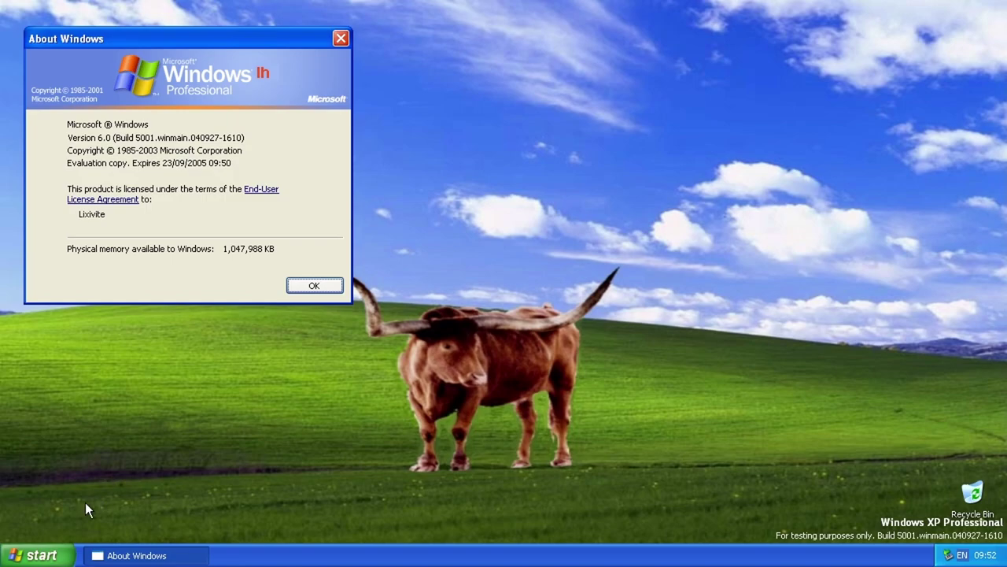
pyautogui.click(56, 551)
pyautogui.rightClick(230, 329)
pyautogui.click(263, 467)
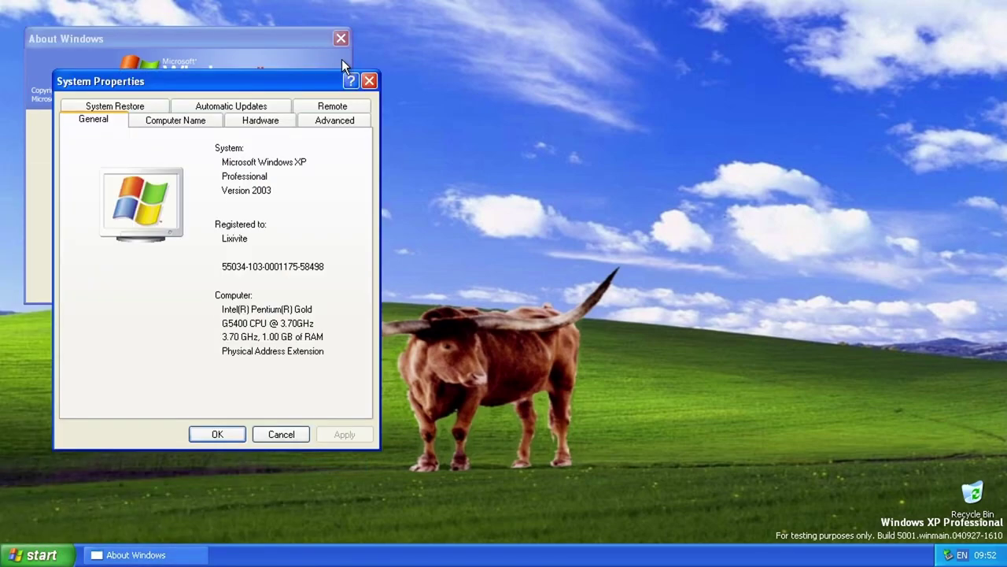
# Step: Arrange the About Windows and System Properties windows, then close both
pyautogui.moveTo(241, 90); pyautogui.dragTo(262, 74)
pyautogui.click(231, 40)
pyautogui.moveTo(230, 41); pyautogui.dragTo(779, 54)
pyautogui.moveTo(336, 71); pyautogui.dragTo(371, 89)
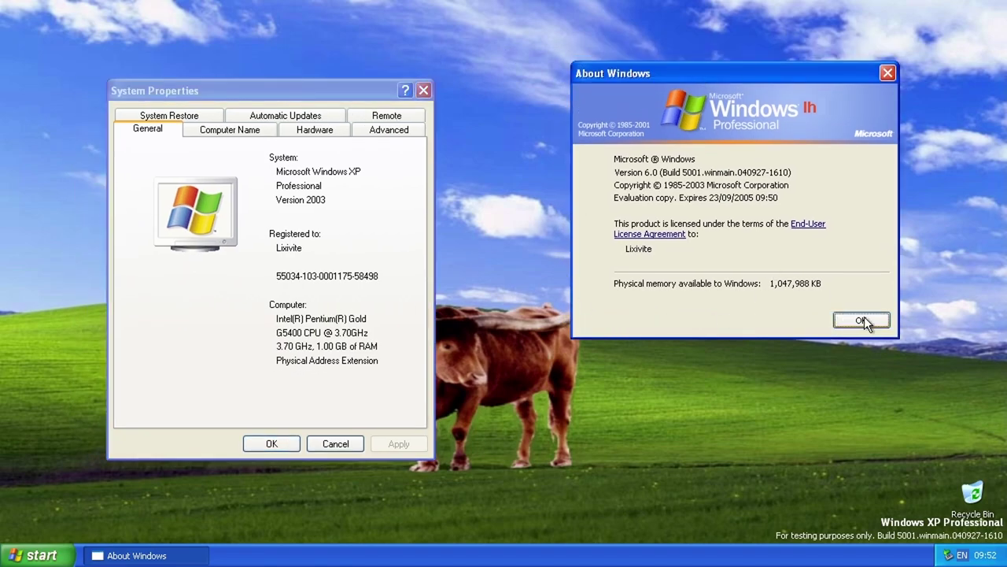
pyautogui.click(859, 302)
pyautogui.click(335, 443)
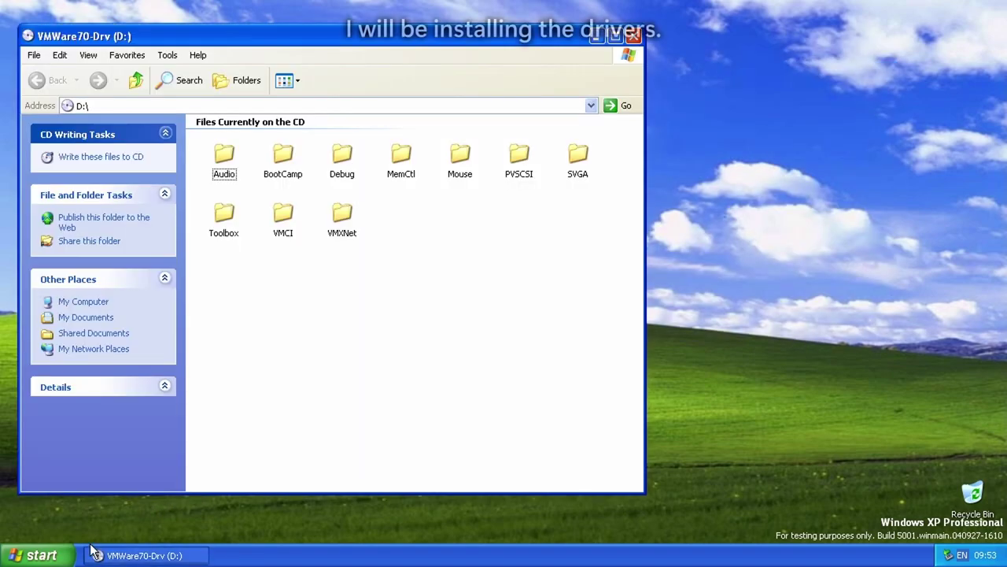
# Step: Turn off 'Hide extensions for known file types' in Folder Options
pyautogui.click(167, 55)
pyautogui.click(206, 117)
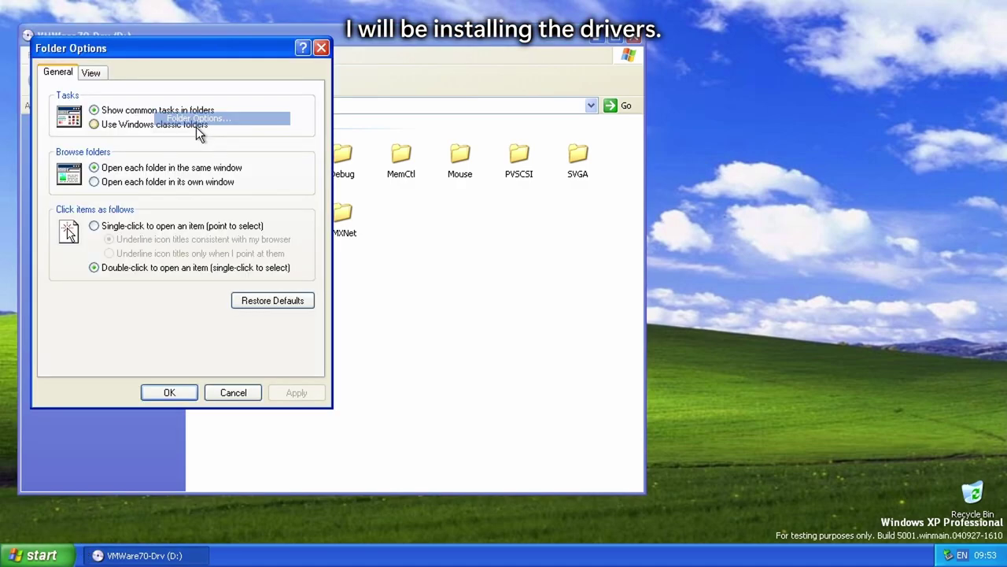
pyautogui.click(91, 71)
pyautogui.click(173, 334)
pyautogui.click(306, 395)
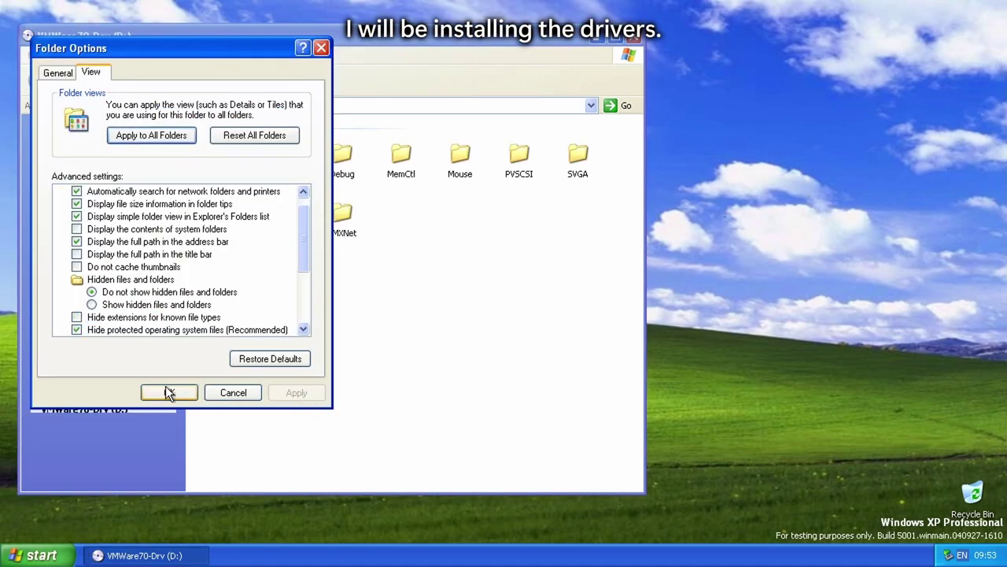
pyautogui.click(165, 393)
# Step: Launch Device Manager with devmgmt.msc from Run
pyautogui.press('super+r')
pyautogui.write('dev')
pyautogui.write('msc')
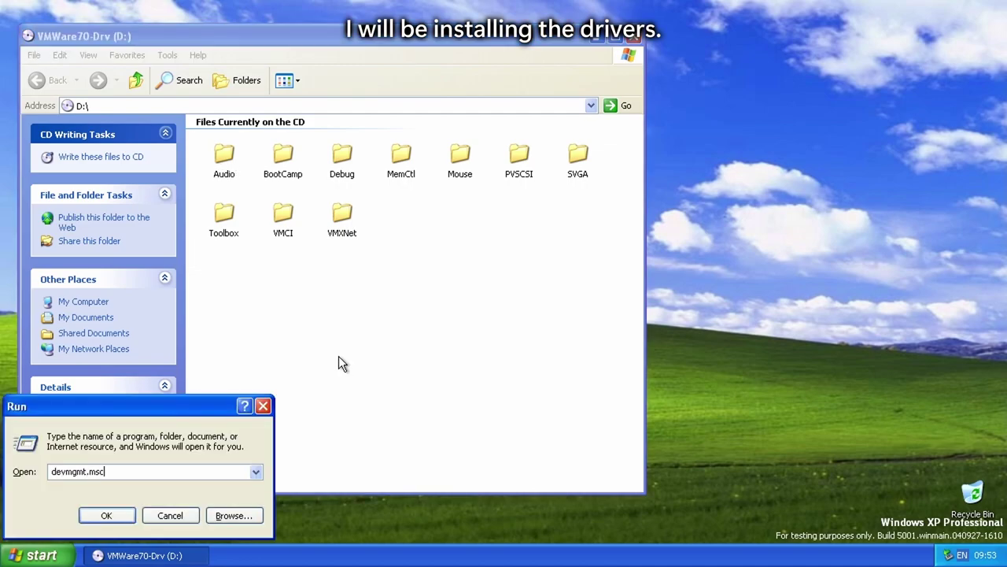
pyautogui.press('Return')
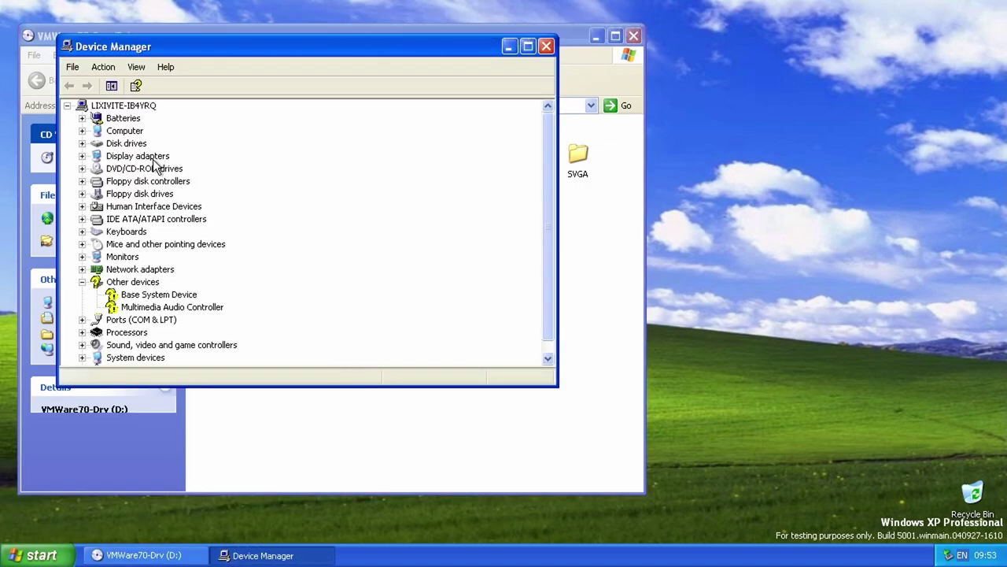
# Step: Update the display adapter driver automatically to Standard VGA Graphics Adapter
pyautogui.doubleClick(157, 156)
pyautogui.rightClick(169, 169)
pyautogui.click(206, 181)
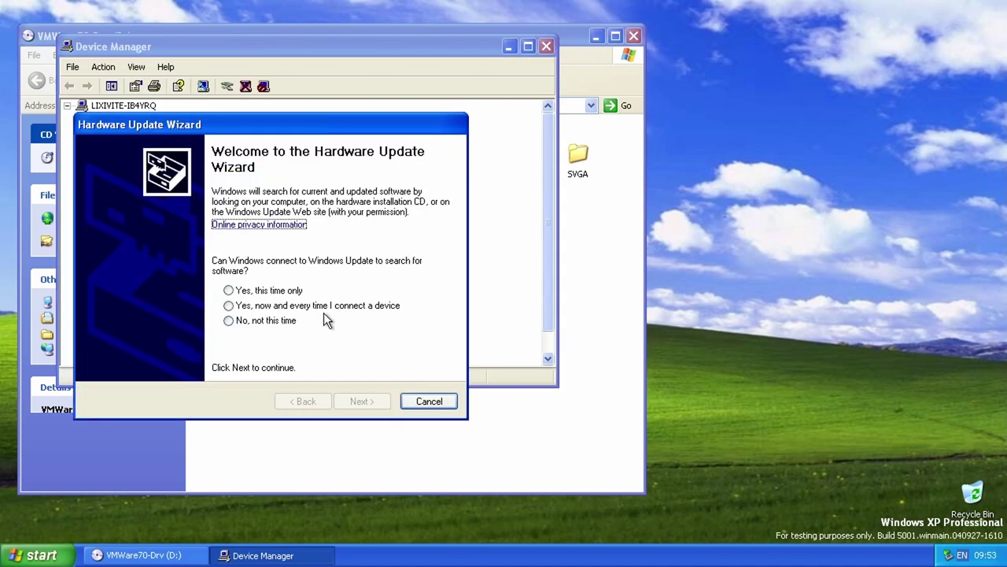
pyautogui.click(267, 319)
pyautogui.click(375, 403)
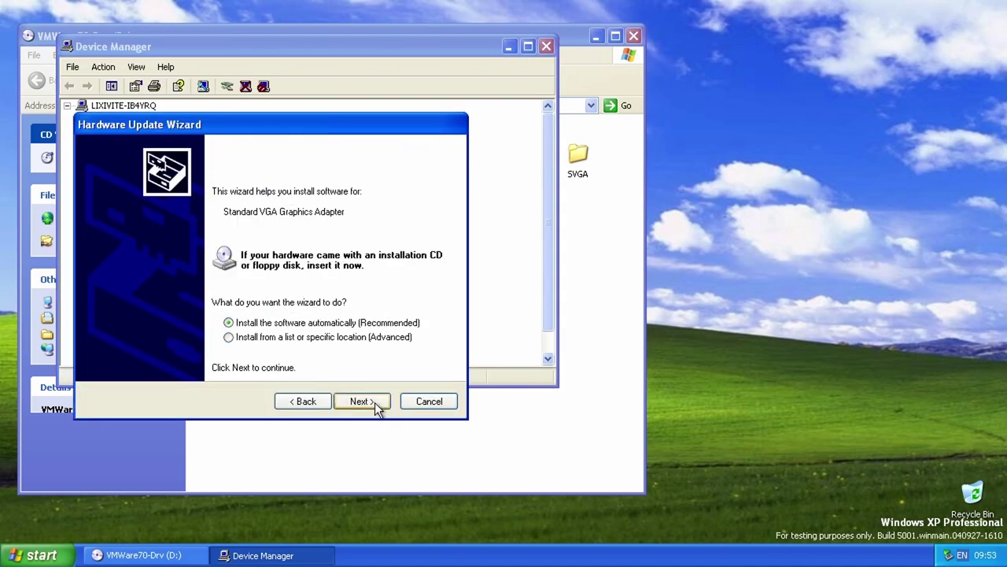
pyautogui.click(373, 400)
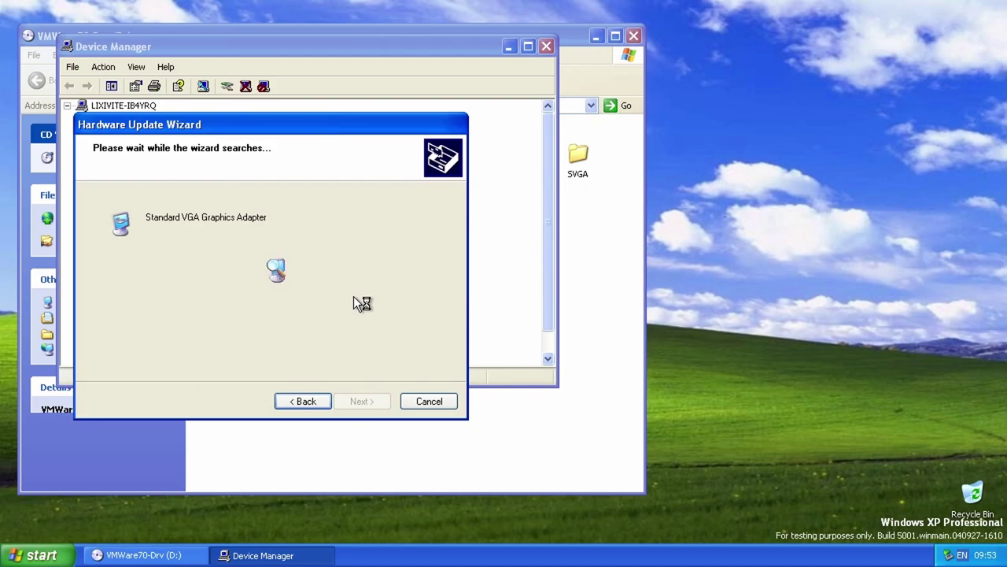
pyautogui.click(365, 402)
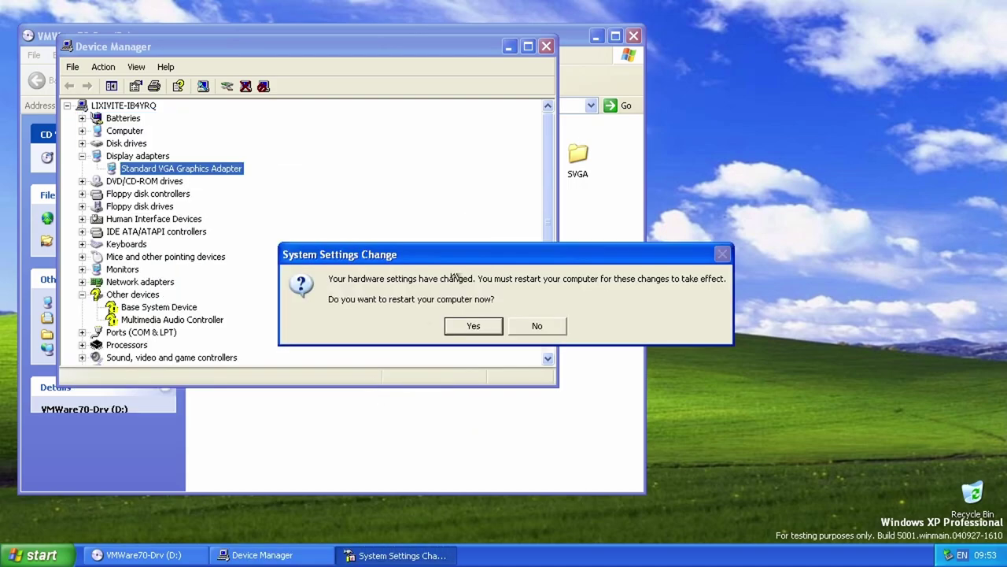
pyautogui.click(634, 35)
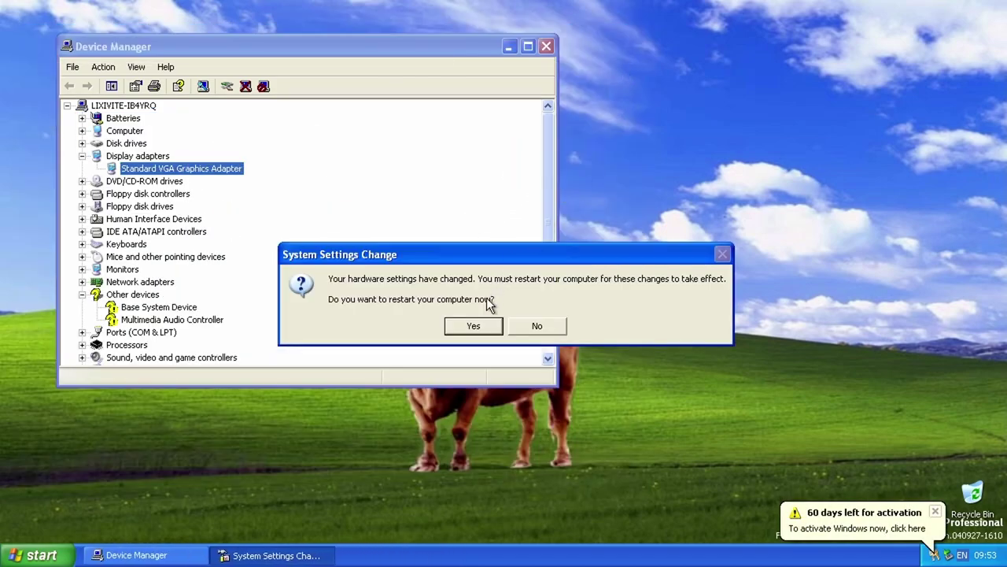
# Step: Decline the restart prompt, close Device Manager, and refresh the desktop
pyautogui.click(473, 327)
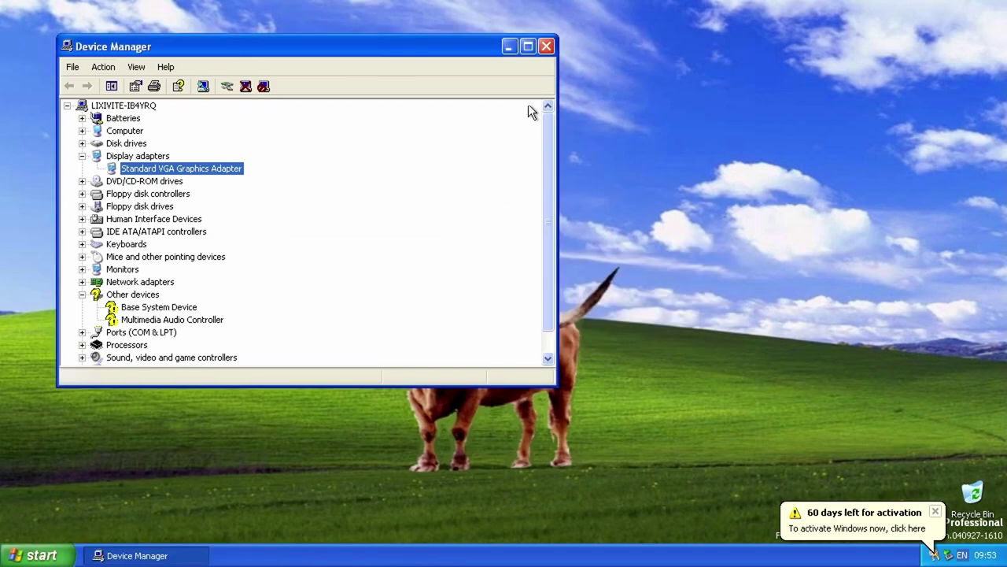
pyautogui.click(546, 46)
pyautogui.rightClick(359, 182)
pyautogui.click(424, 203)
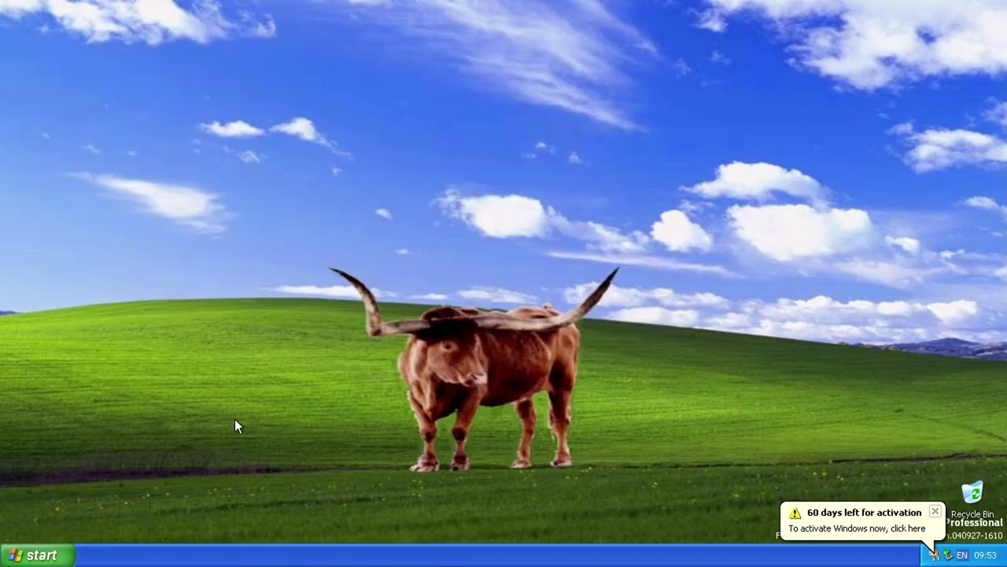
# Step: Restart the computer from Turn Off Computer
pyautogui.click(35, 555)
pyautogui.click(240, 526)
pyautogui.click(572, 217)
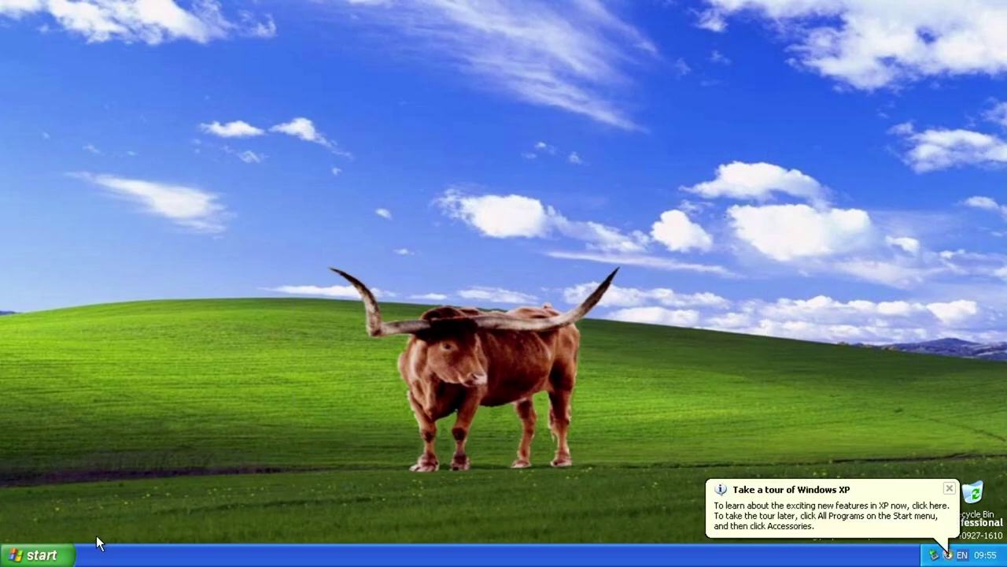
# Step: Install the VMware VMaudio driver for the Multimedia Audio Controller in Device Manager
pyautogui.press('super+r')
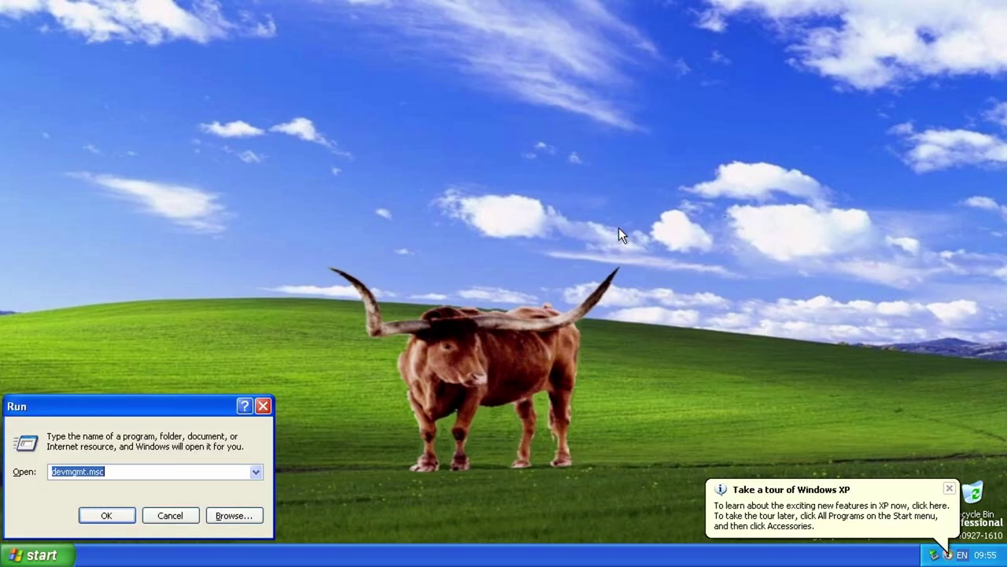
pyautogui.press('Return')
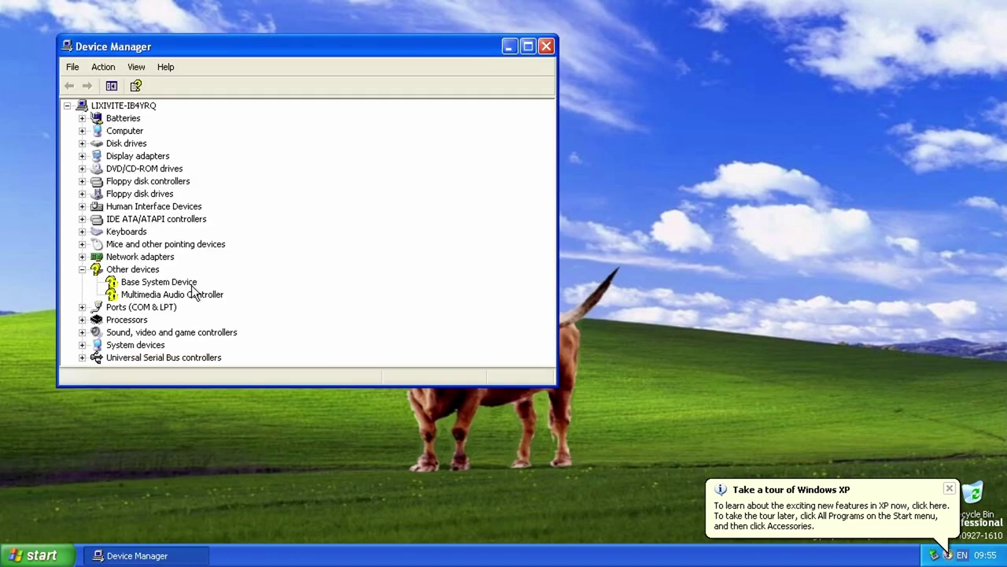
pyautogui.rightClick(178, 282)
pyautogui.rightClick(178, 294)
pyautogui.click(193, 305)
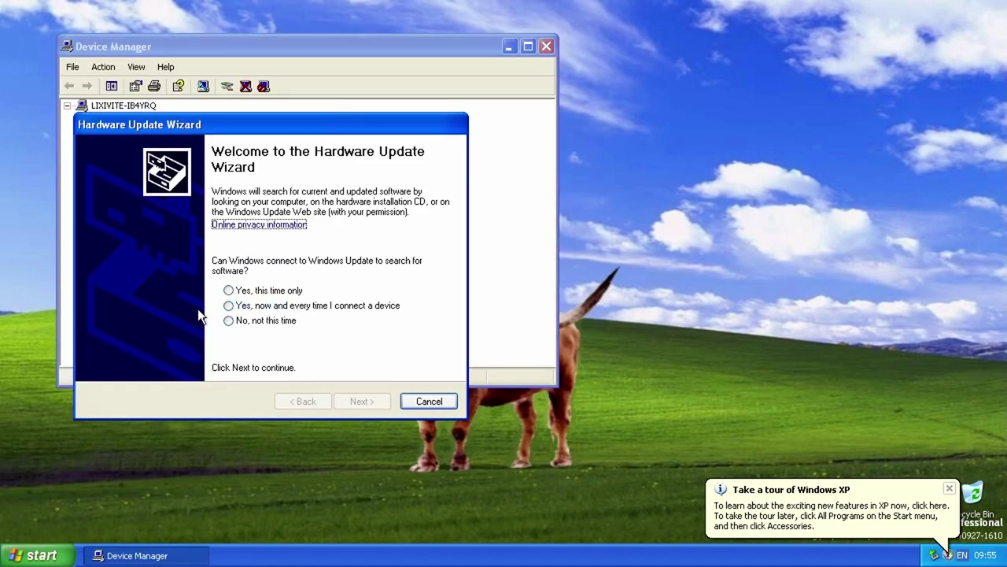
pyautogui.click(272, 321)
pyautogui.click(371, 399)
pyautogui.click(371, 399)
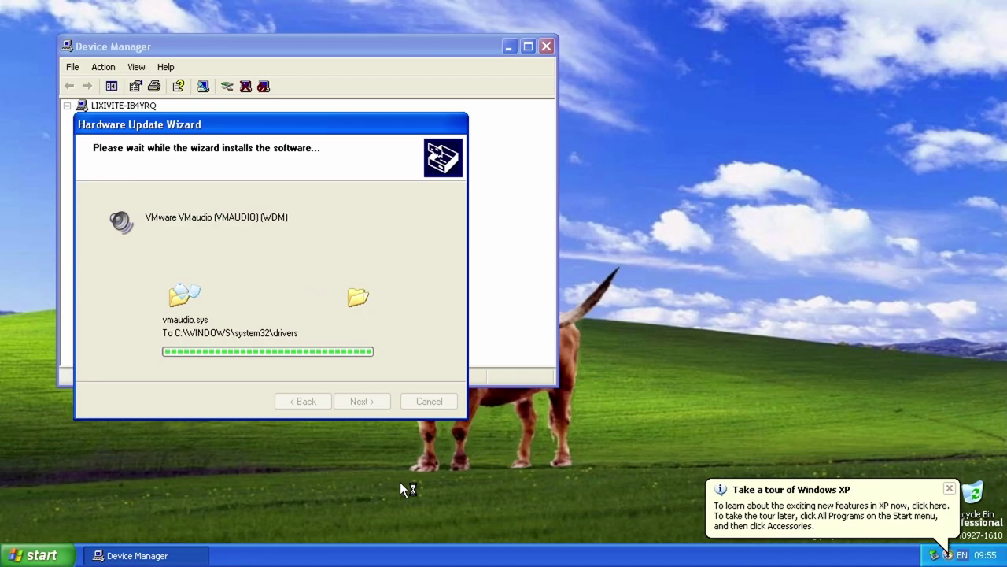
pyautogui.click(378, 404)
# Step: Install the VMware VMCI Bus Device driver for Base System Device, then open Control Panel
pyautogui.rightClick(147, 248)
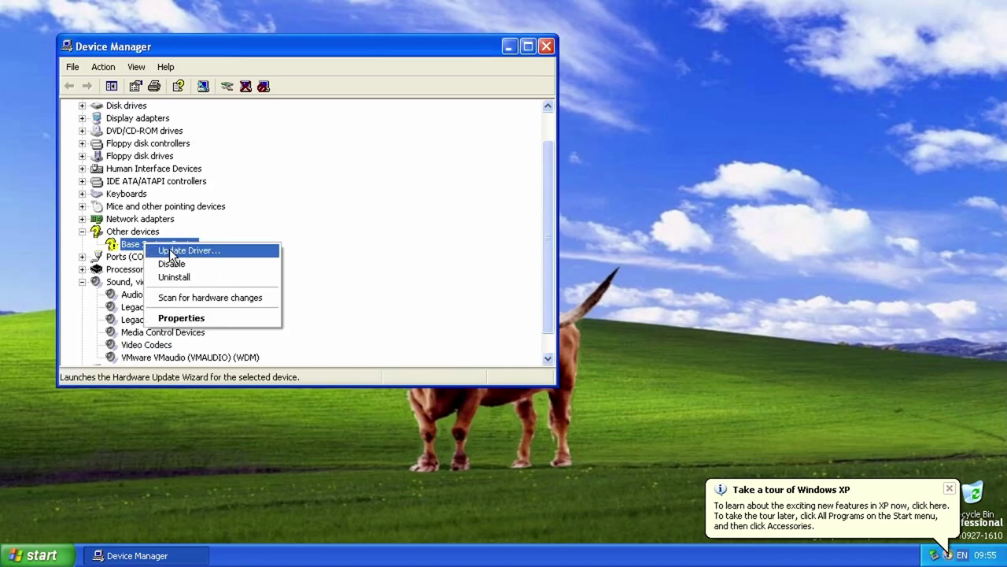
pyautogui.click(193, 250)
pyautogui.click(228, 320)
pyautogui.click(362, 401)
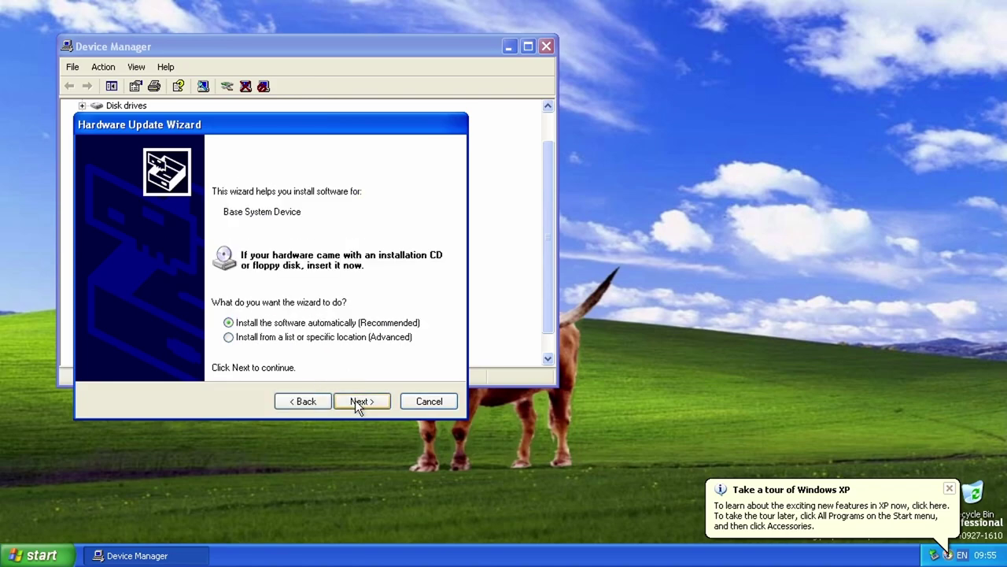
pyautogui.click(366, 401)
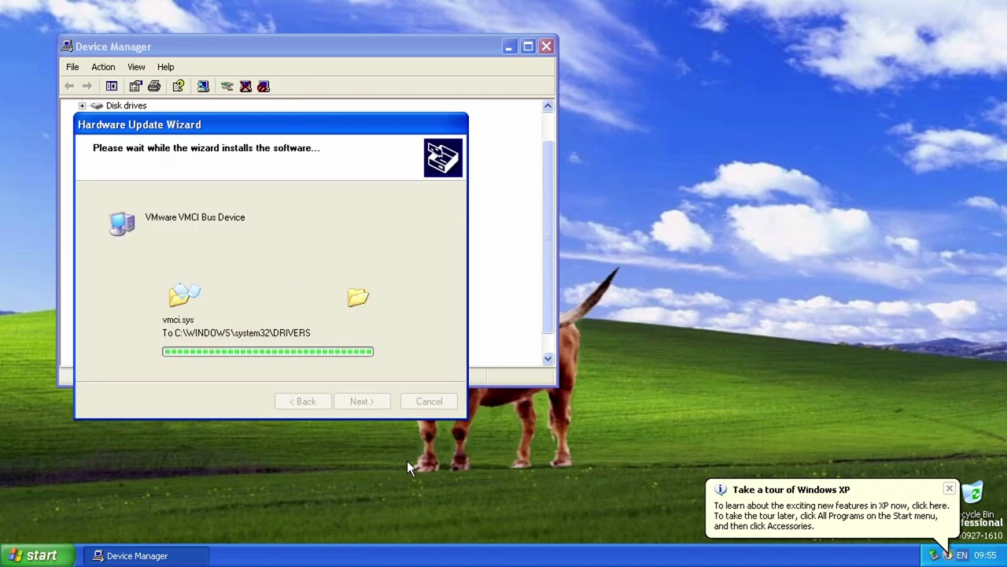
pyautogui.click(363, 400)
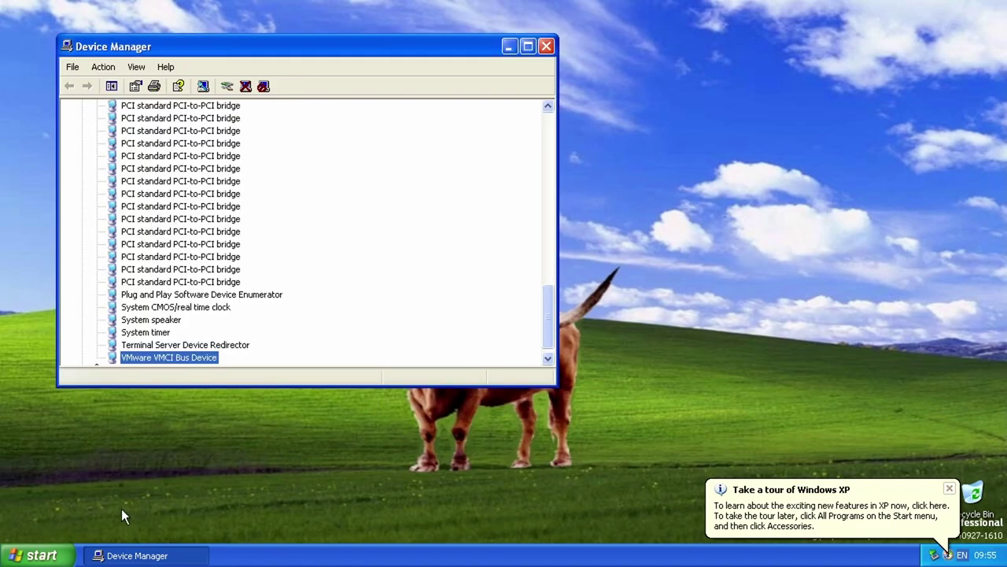
pyautogui.click(32, 555)
pyautogui.click(230, 357)
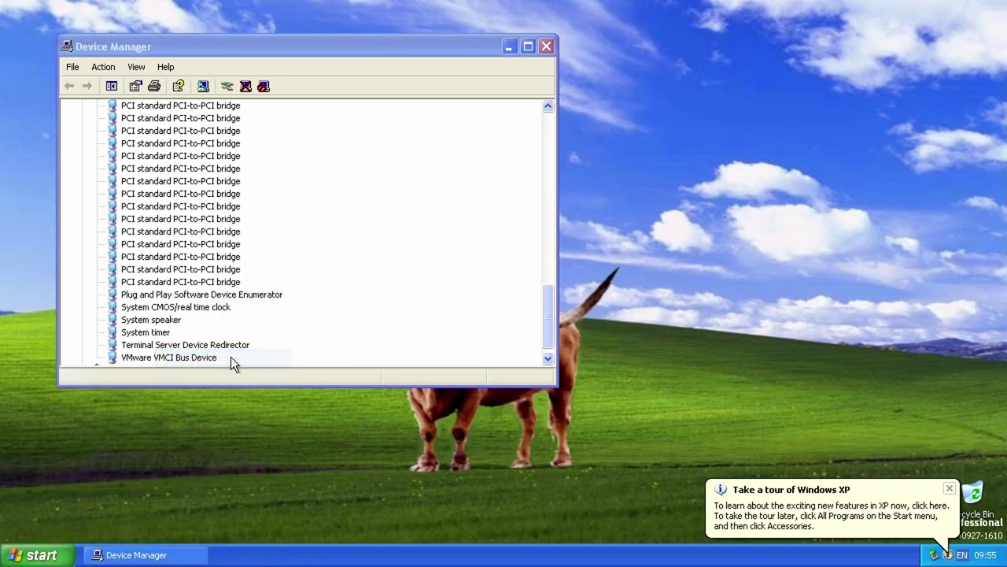
# Step: Accept the VMware VMaudio settings in Sounds and Audio Devices, then close Control Panel and Device Manager
pyautogui.click(314, 336)
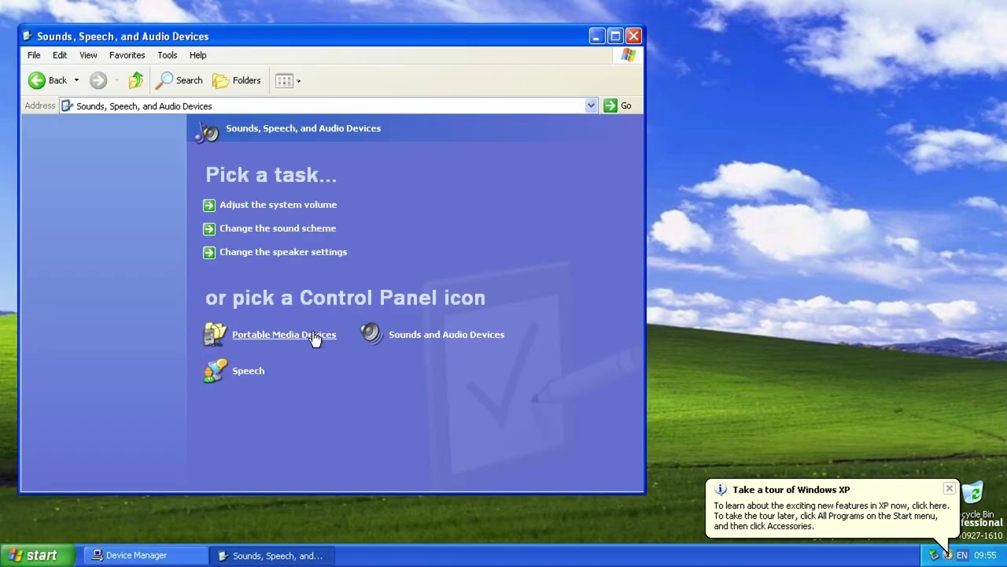
pyautogui.click(417, 339)
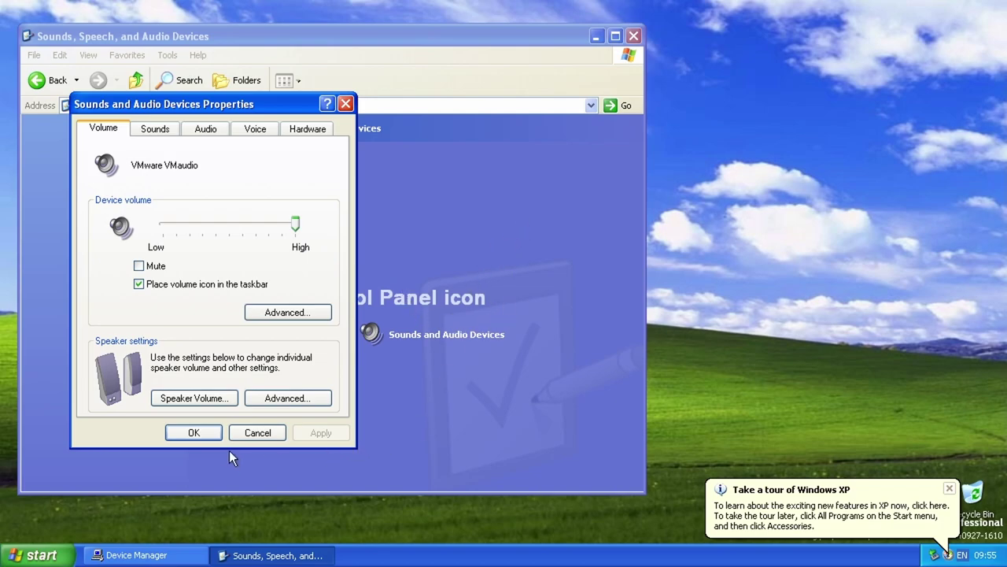
pyautogui.click(218, 429)
pyautogui.click(634, 36)
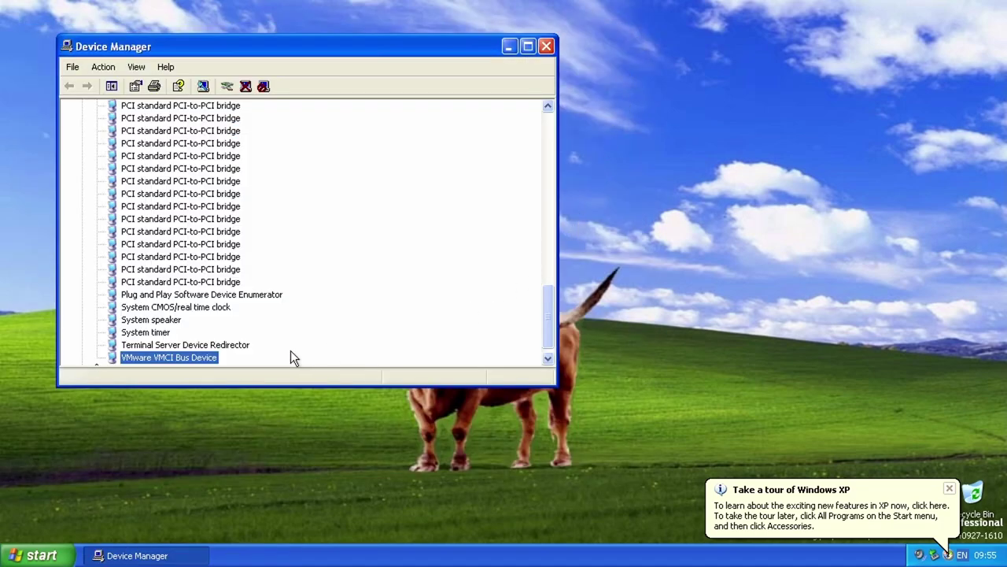
pyautogui.scroll(20, 267, 252)
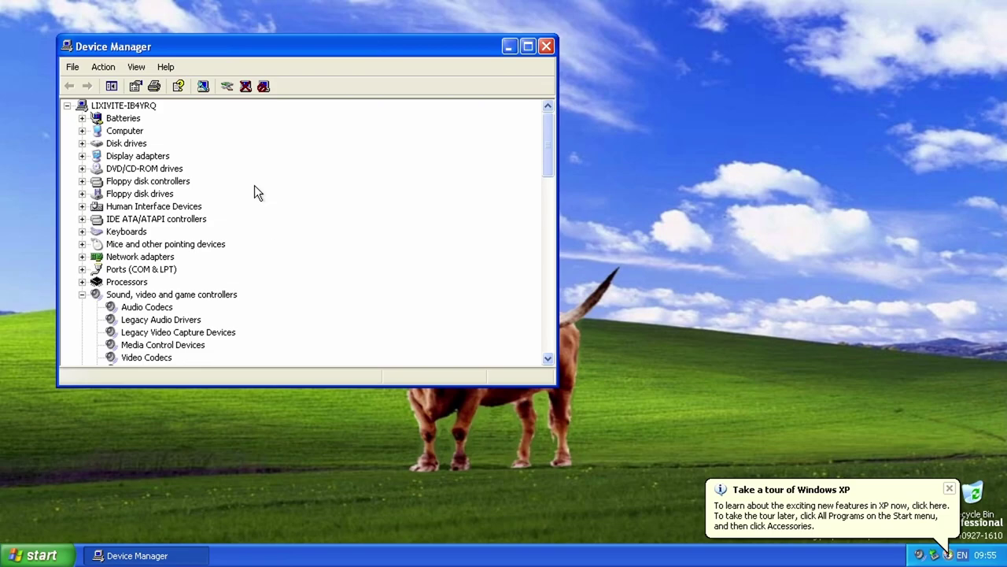
pyautogui.click(546, 46)
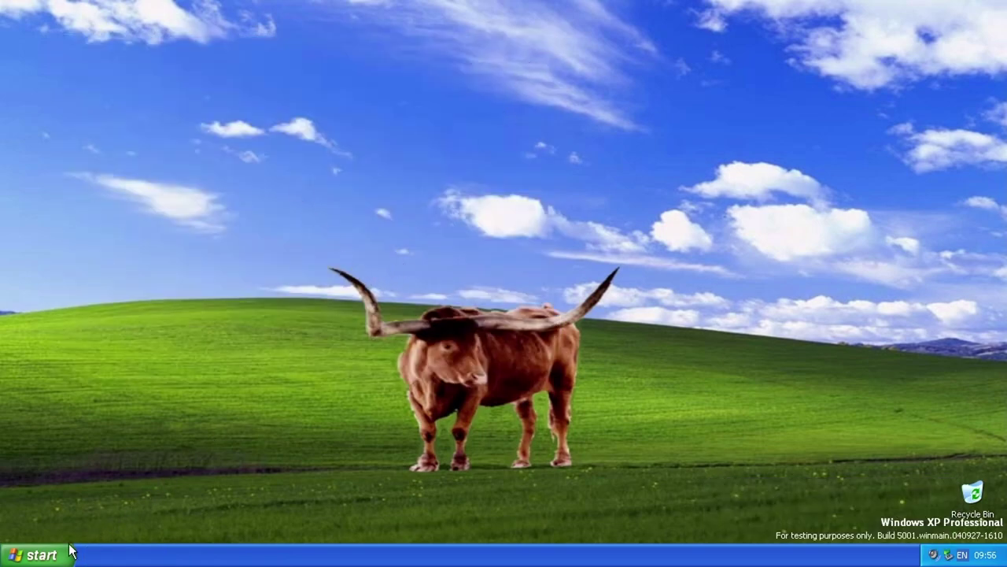
pyautogui.click(72, 551)
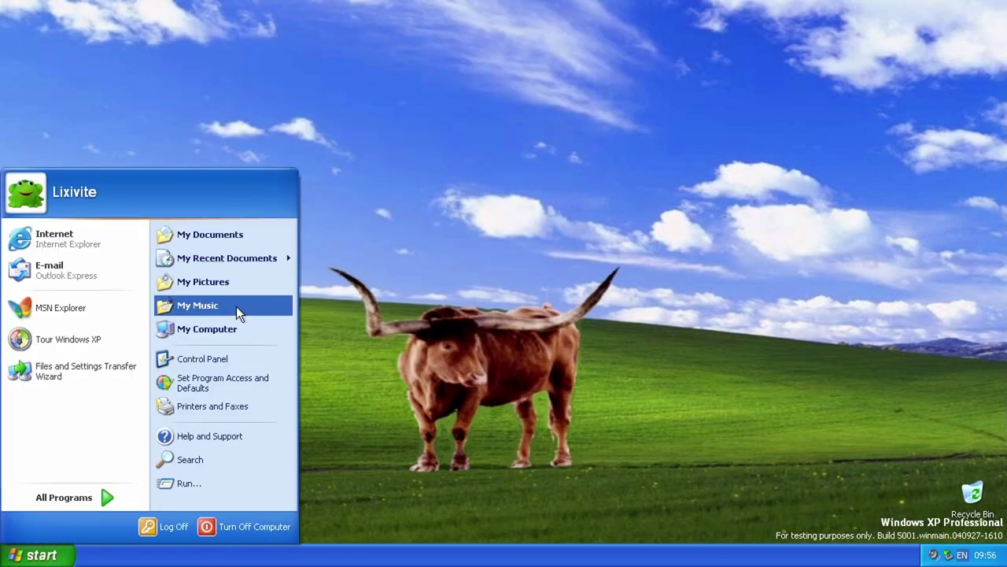
# Step: Maximize My Computer and open drive C:, revealing its hidden contents and refreshing the view
pyautogui.click(212, 328)
pyautogui.moveTo(353, 88); pyautogui.dragTo(420, 56)
pyautogui.doubleClick(419, 56)
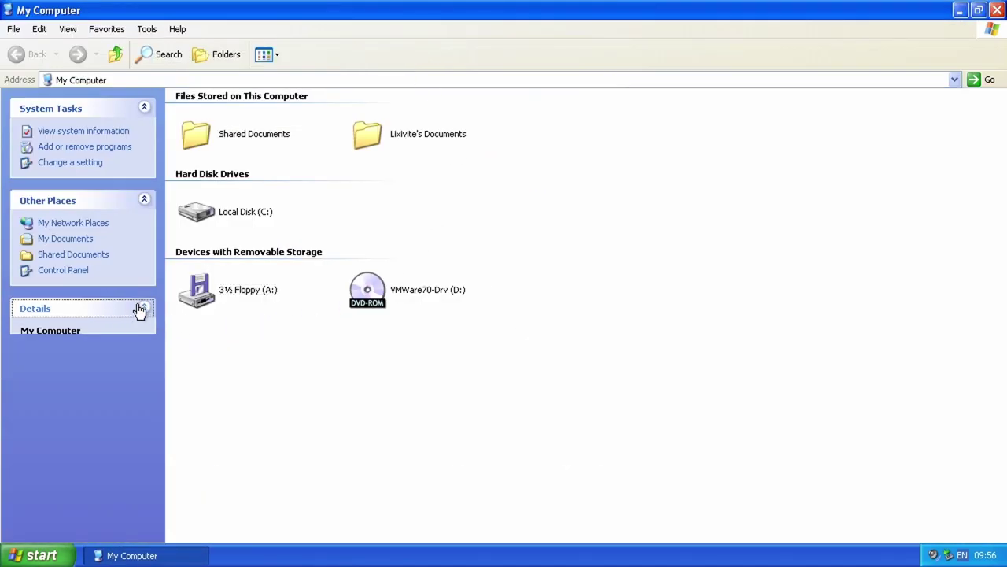
pyautogui.doubleClick(238, 219)
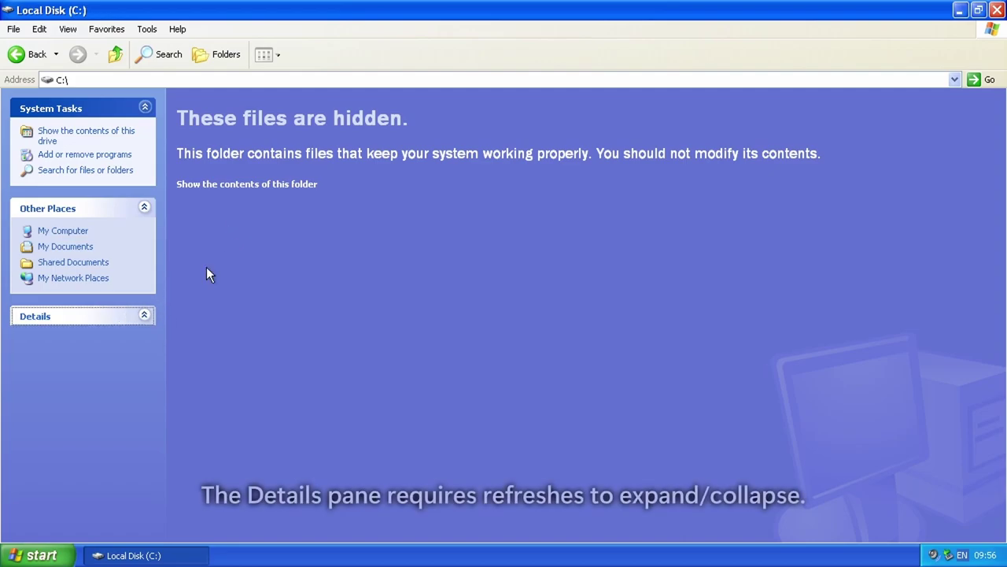
pyautogui.click(260, 187)
pyautogui.rightClick(249, 244)
pyautogui.click(291, 285)
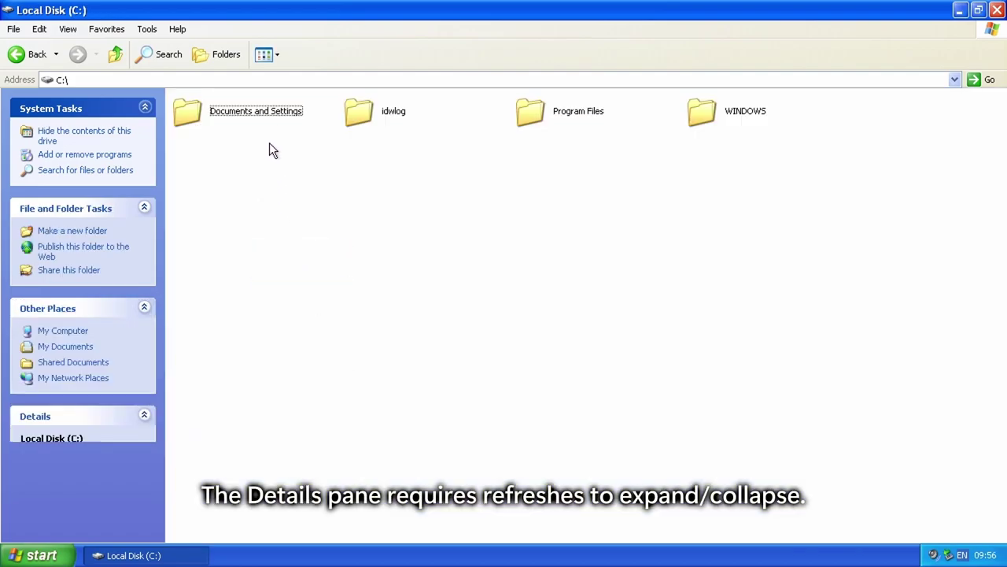
# Step: Open the idwlog folder and toggle its Details pane, refreshing the view twice
pyautogui.doubleClick(375, 117)
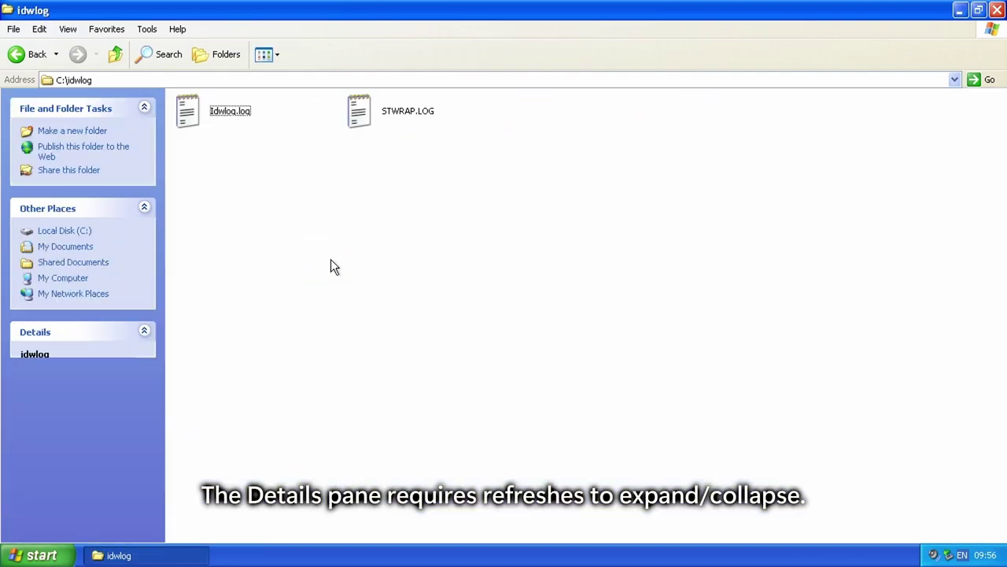
pyautogui.click(127, 335)
pyautogui.rightClick(274, 193)
pyautogui.click(315, 234)
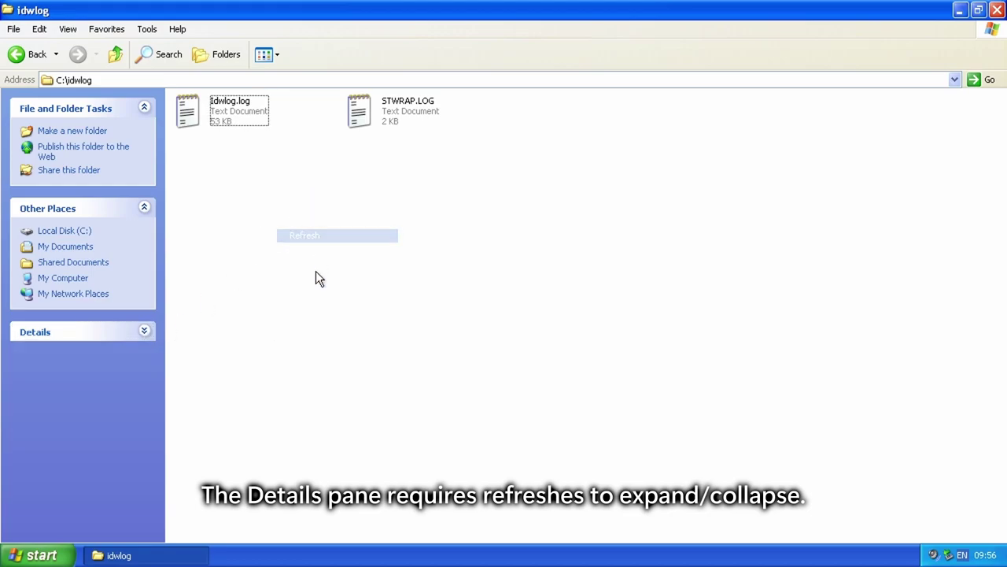
pyautogui.click(102, 329)
pyautogui.rightClick(278, 206)
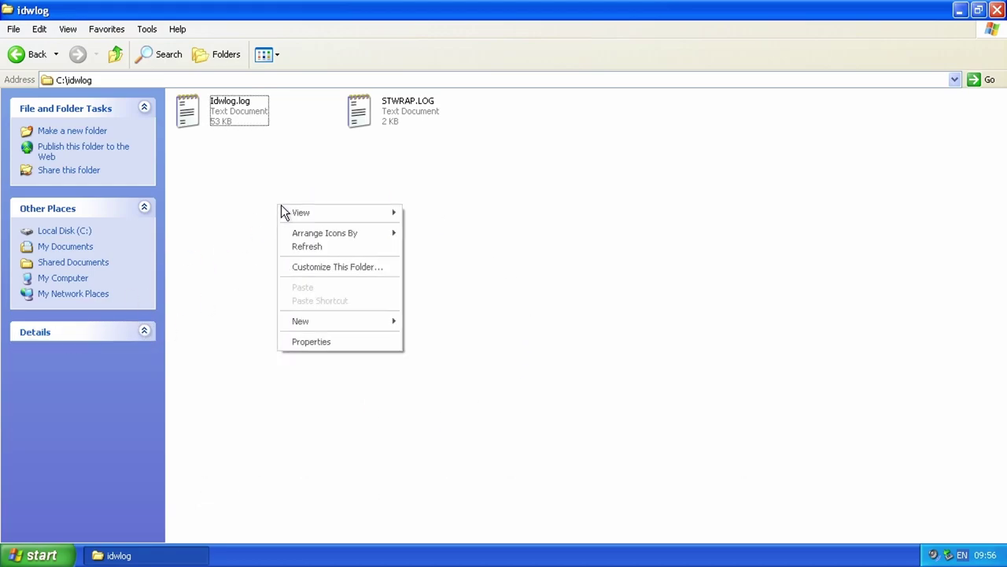
pyautogui.click(320, 247)
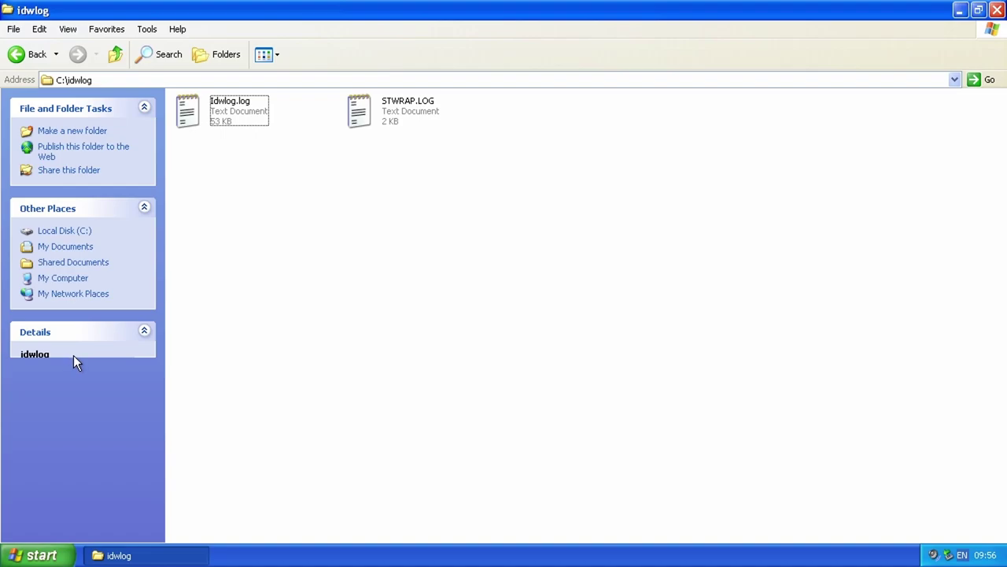
# Step: Return to C:, open the WINDOWS folder, reveal its contents, and launch dialer.exe
pyautogui.click(27, 55)
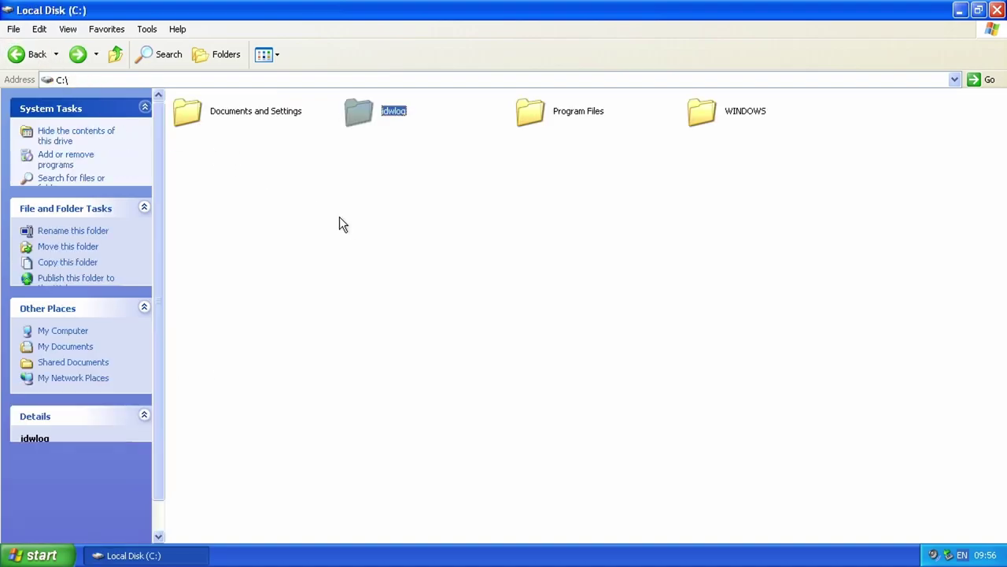
pyautogui.click(397, 257)
pyautogui.click(730, 118)
pyautogui.doubleClick(731, 118)
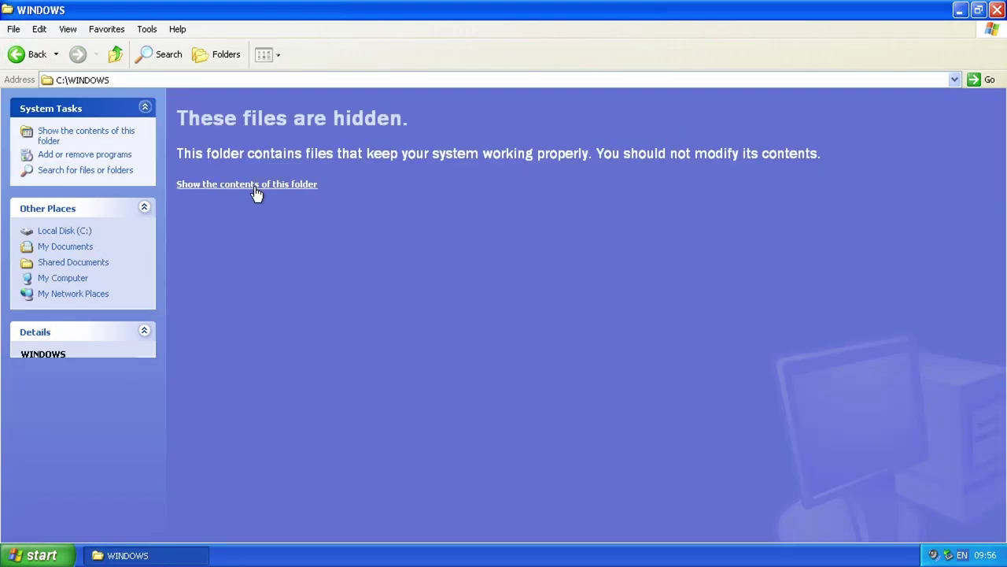
pyautogui.click(259, 192)
pyautogui.doubleClick(425, 285)
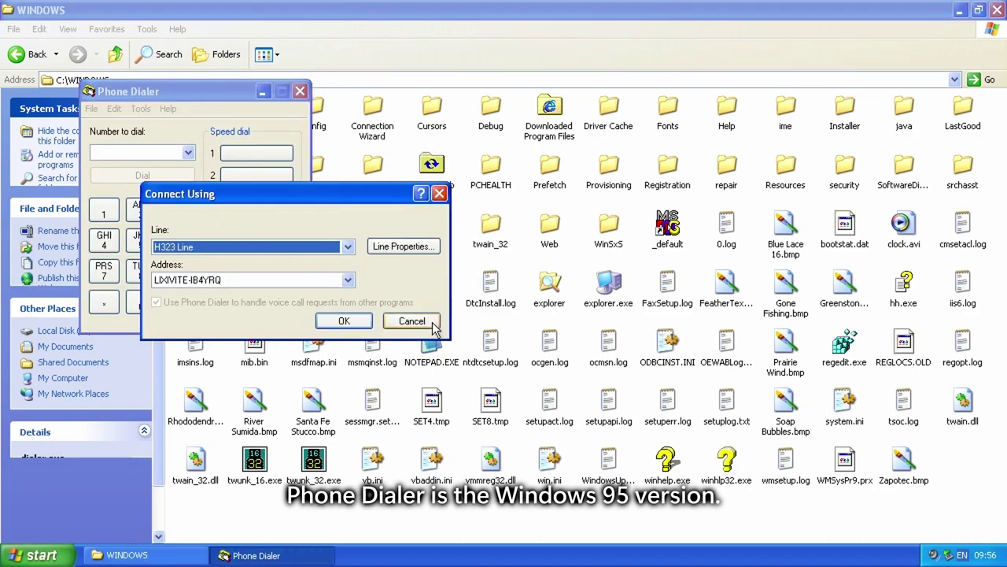
# Step: Cancel Connect Using and open Phone Dialer's About box from the Help menu
pyautogui.click(431, 321)
pyautogui.moveTo(211, 108); pyautogui.dragTo(342, 146)
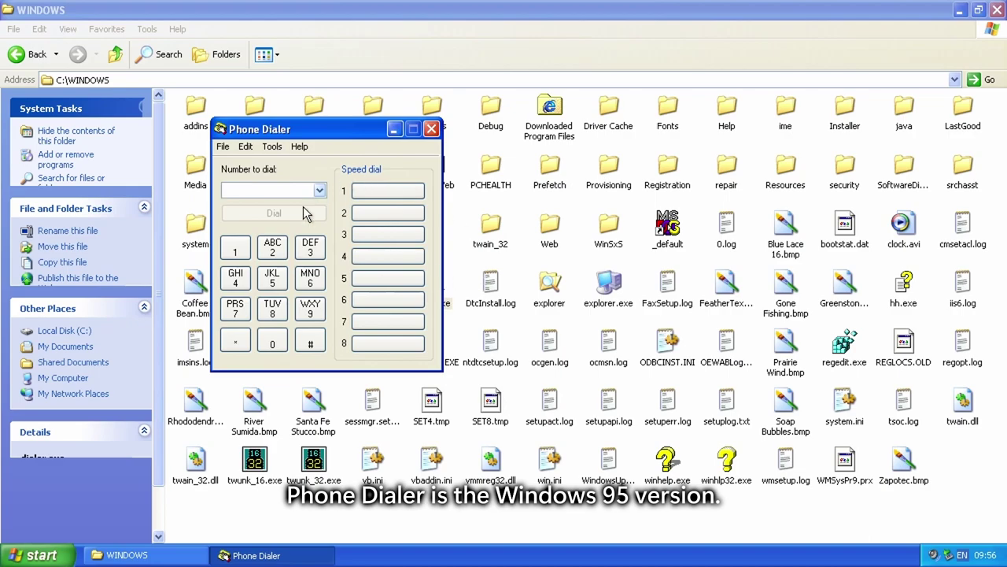
pyautogui.click(245, 147)
pyautogui.moveTo(302, 147)
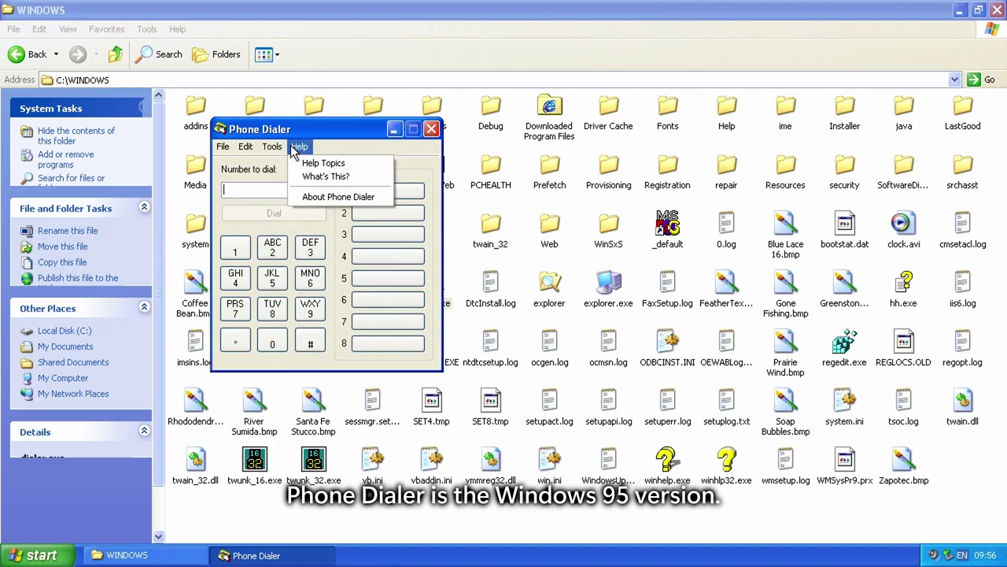
pyautogui.click(344, 198)
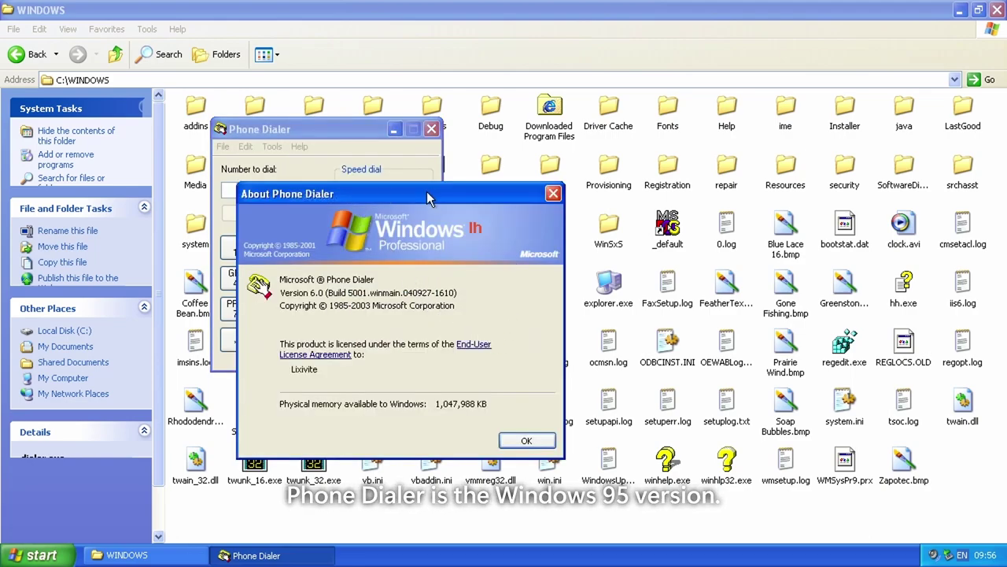
pyautogui.moveTo(315, 193); pyautogui.dragTo(523, 173)
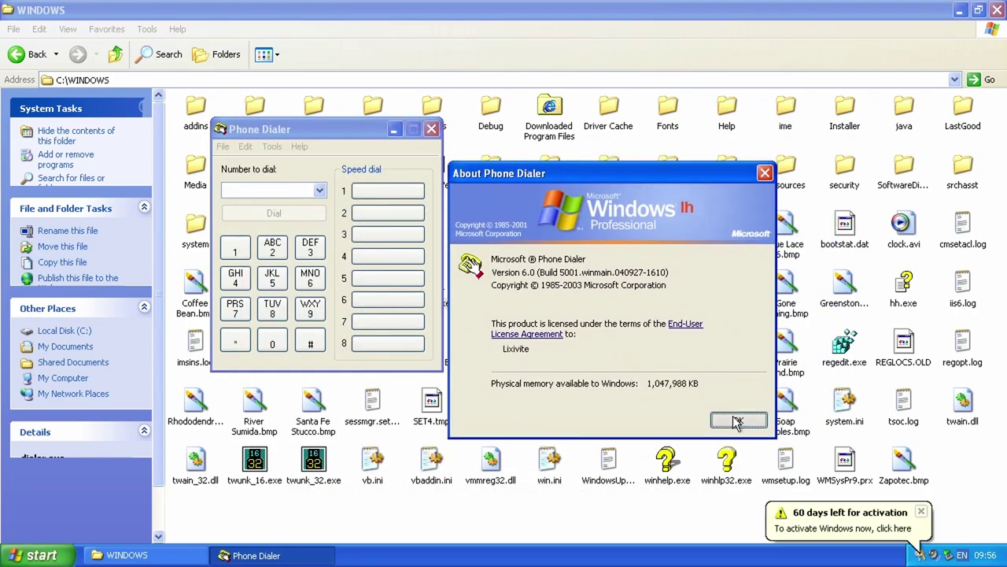
# Step: Close the About box and Phone Dialer, then open the Web folder
pyautogui.click(728, 419)
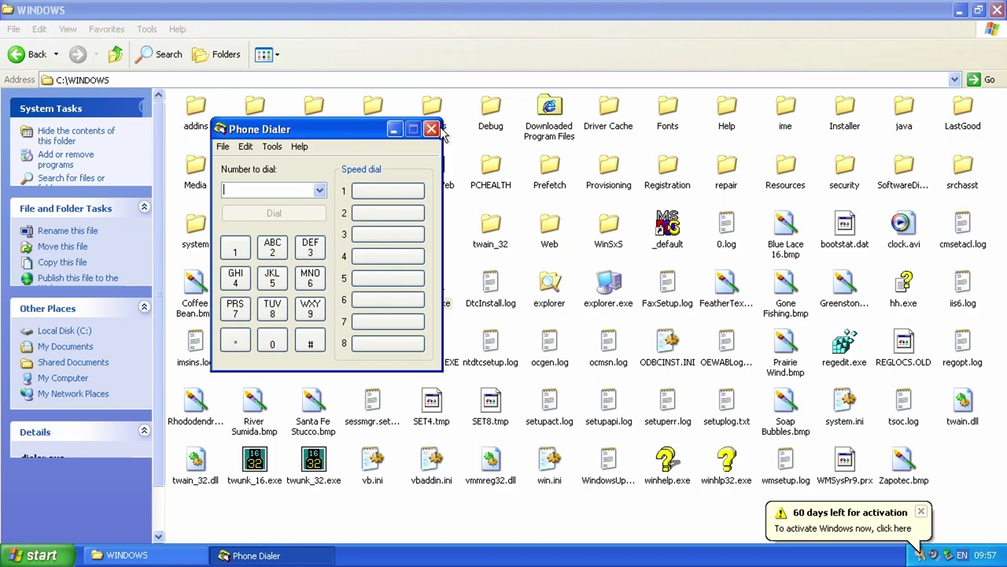
pyautogui.click(431, 129)
pyautogui.doubleClick(550, 236)
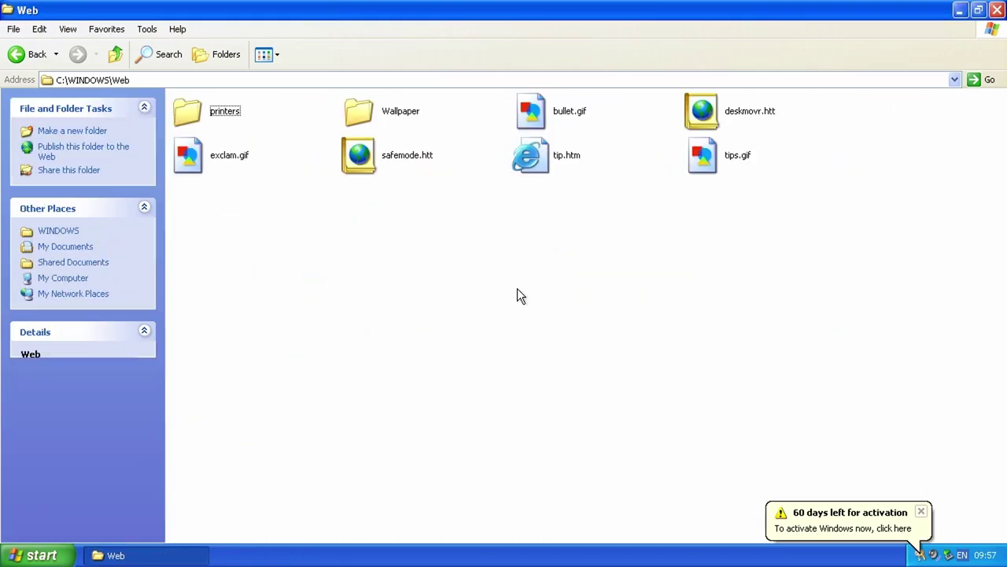
# Step: Open the Wallpaper folder and scroll through its images
pyautogui.doubleClick(366, 112)
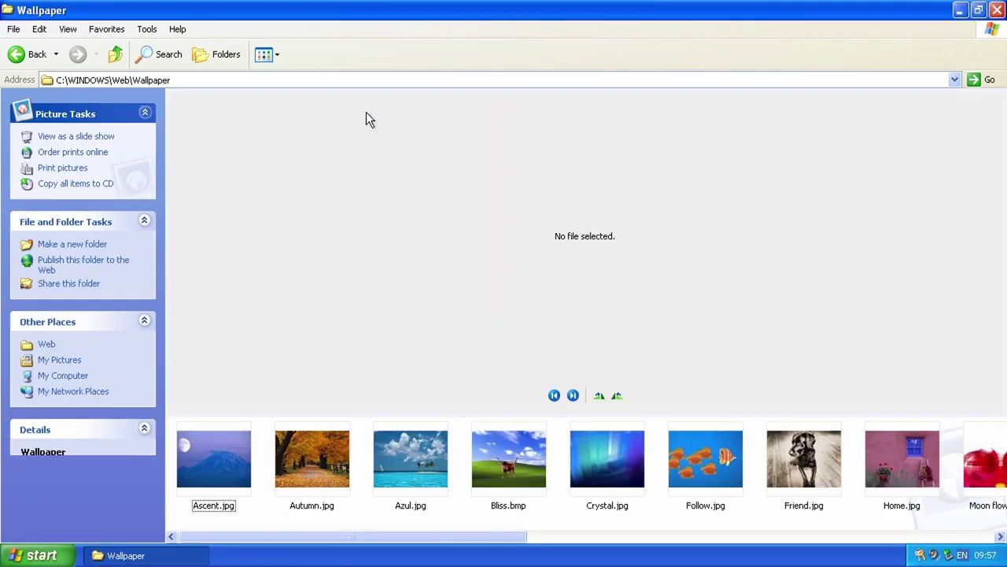
pyautogui.scroll(-5, 358, 472)
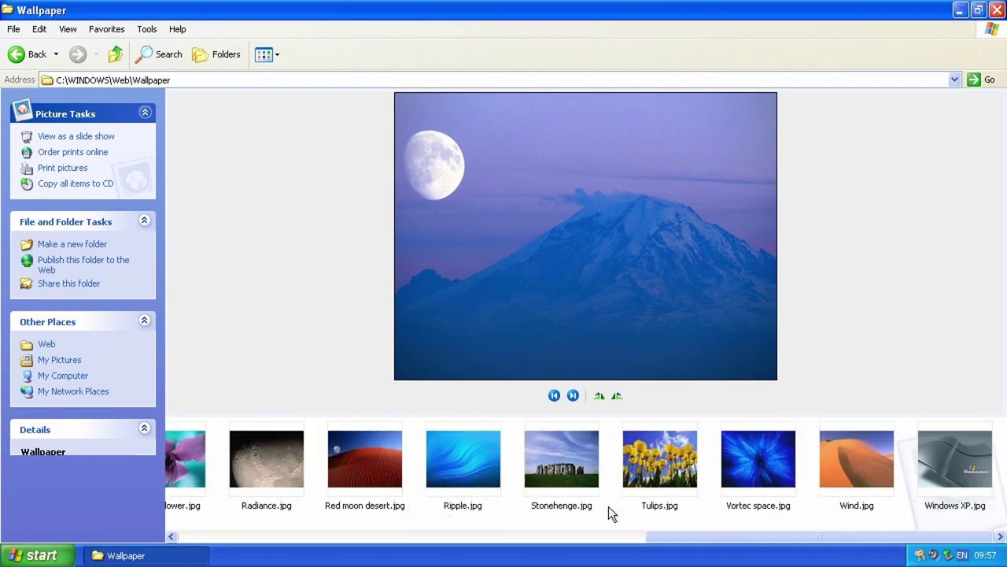
pyautogui.scroll(5, 472, 470)
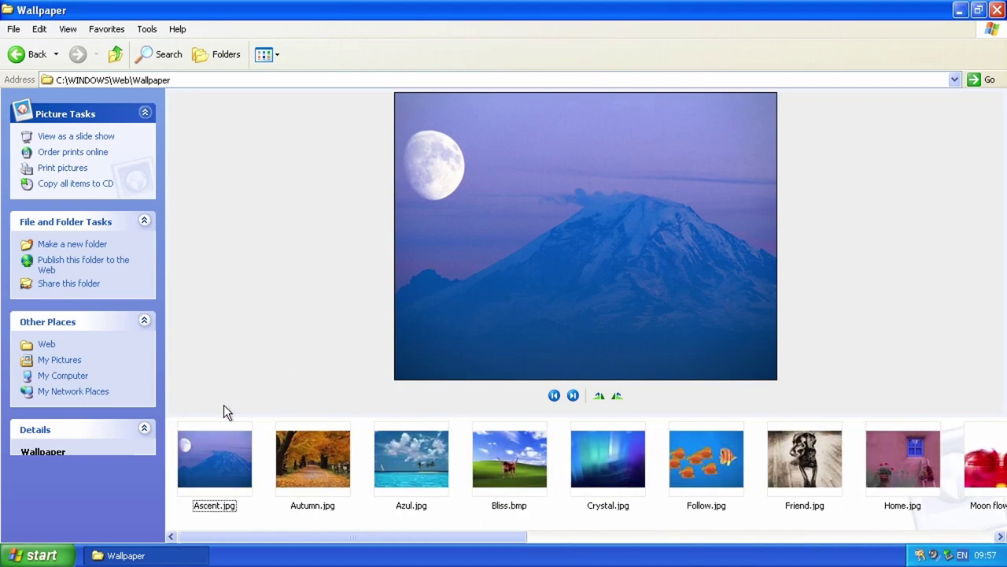
# Step: Close the Wallpaper window and open Display Properties from the desktop
pyautogui.click(997, 10)
pyautogui.rightClick(426, 94)
pyautogui.click(503, 191)
# Step: On the Desktop tab, step the Background list from Ascent down to Windows XP
pyautogui.click(134, 126)
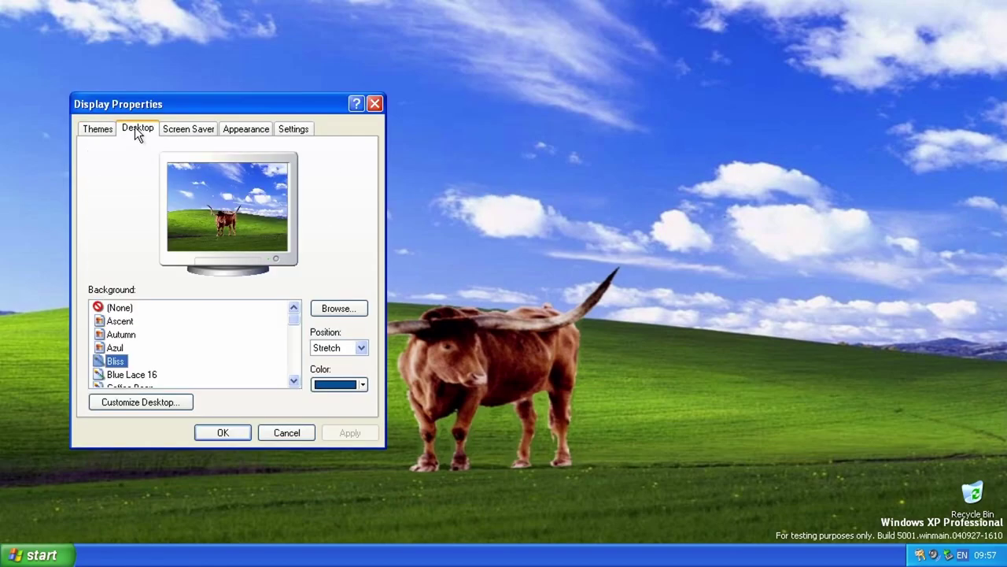
pyautogui.click(123, 321)
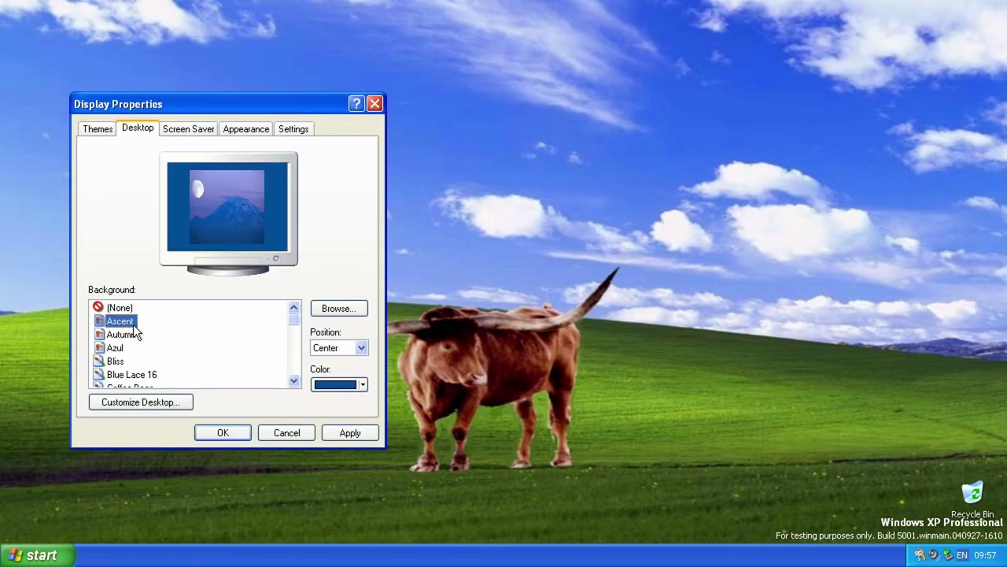
pyautogui.press('Down')
pyautogui.press('Down')
pyautogui.press('Down')
pyautogui.press('Down')
pyautogui.press('Down')
pyautogui.press('Down')
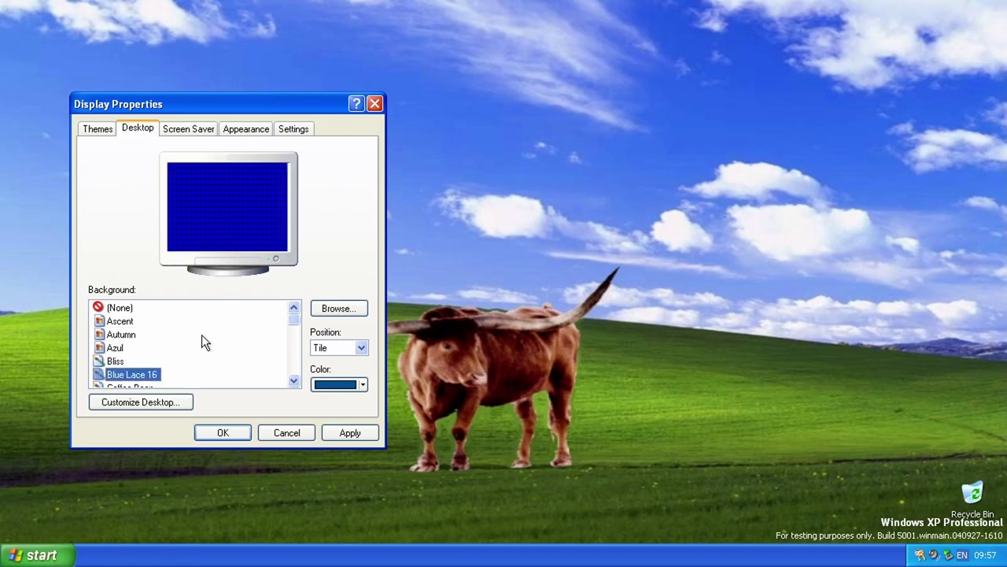
pyautogui.press('Down')
pyautogui.press('Down')
pyautogui.press('Down')
pyautogui.press('Down')
pyautogui.press('Down')
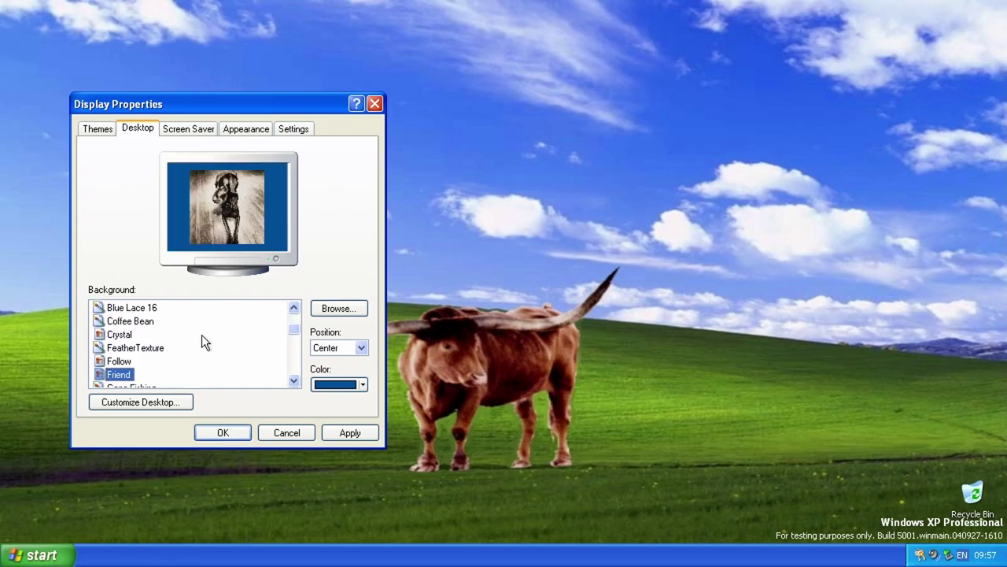
pyautogui.press('Down')
pyautogui.press('Down')
pyautogui.press('Down')
pyautogui.press('Down')
pyautogui.press('Down')
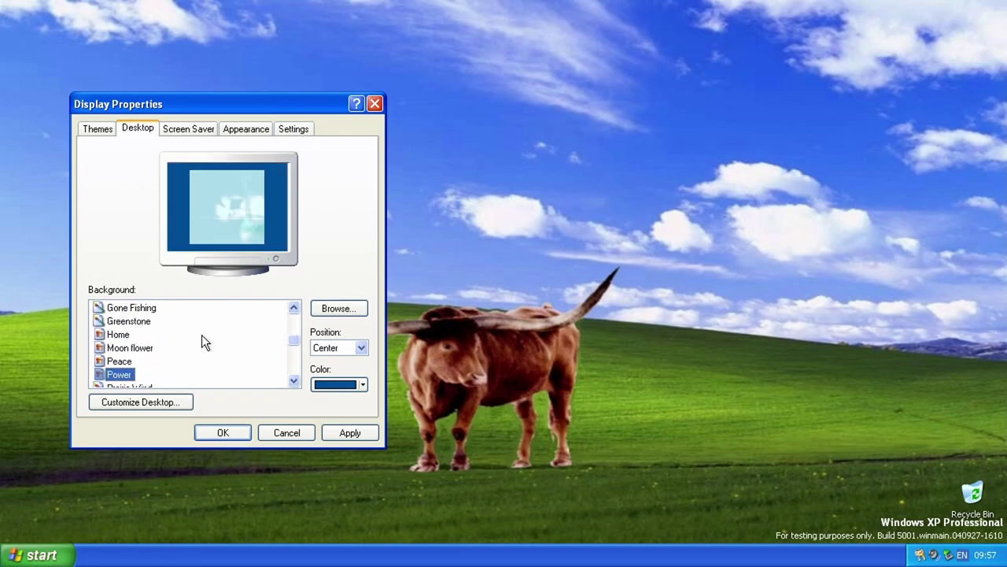
pyautogui.press('Down')
pyautogui.press('Down')
pyautogui.press('Down')
pyautogui.press('Down')
pyautogui.press('Down')
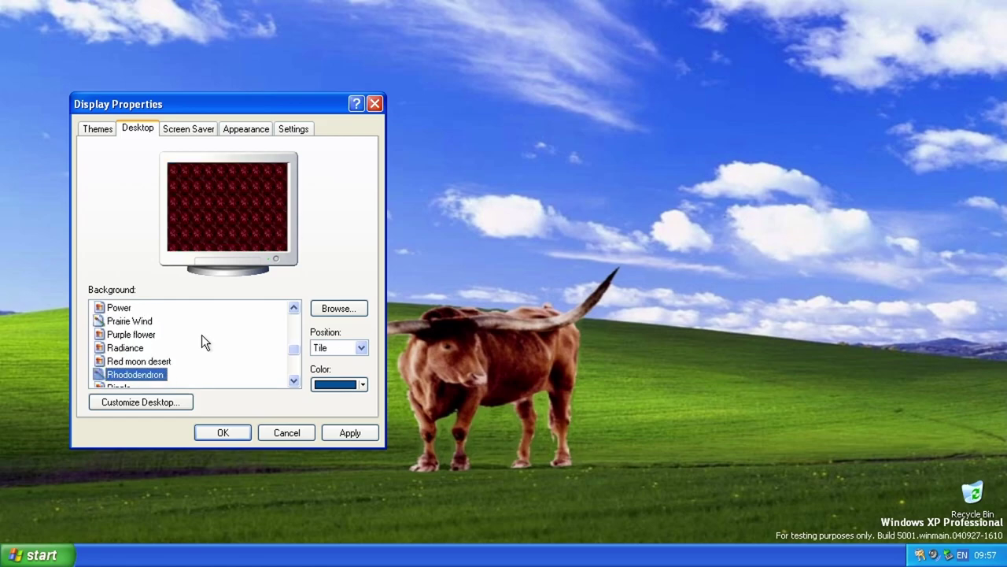
pyautogui.press('Down')
pyautogui.press('Down')
pyautogui.press('Down')
pyautogui.press('Down')
pyautogui.press('Down')
pyautogui.press('Down')
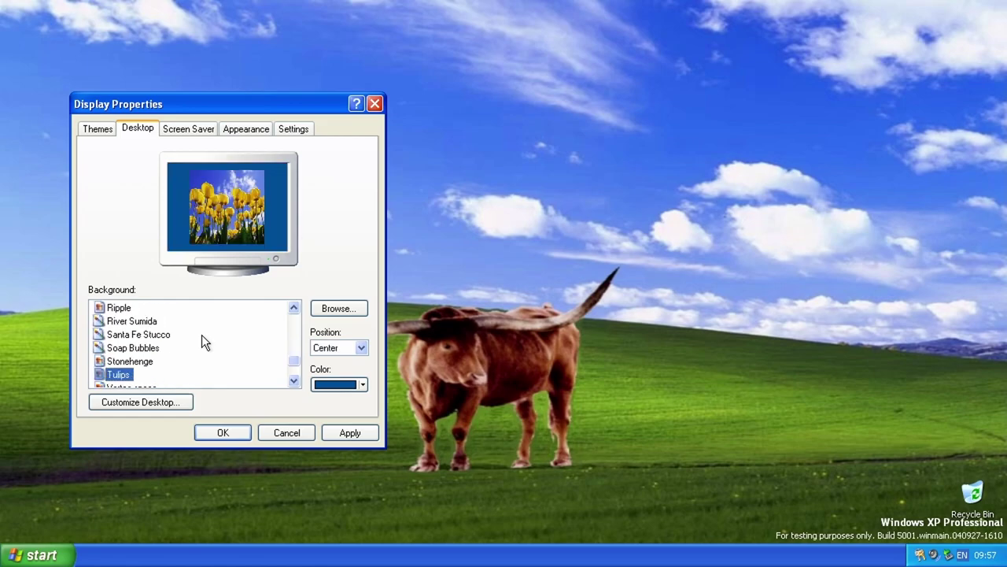
pyautogui.press('Down')
pyautogui.press('Down')
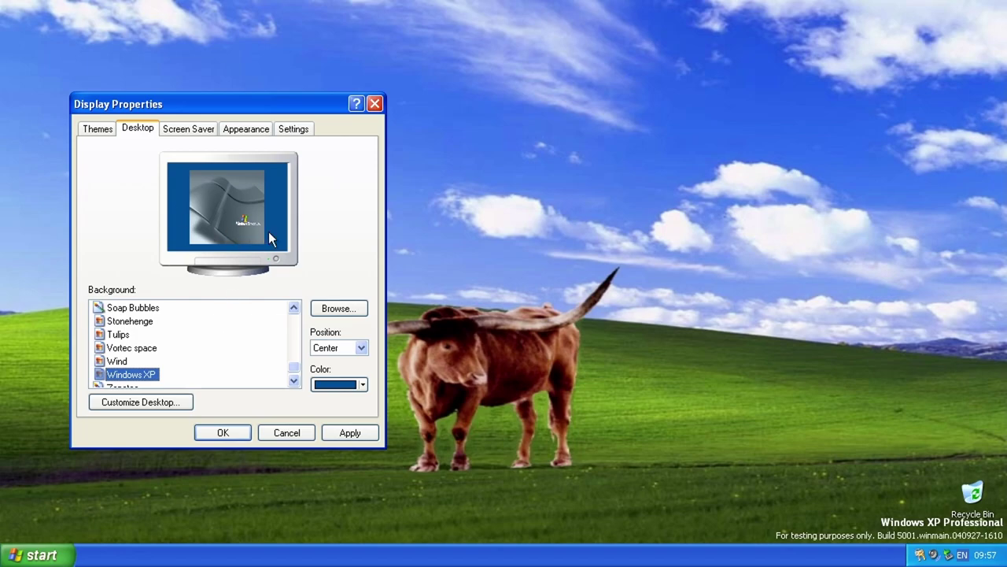
# Step: Set Position to Stretch, apply it, and view the new wallpaper on the desktop
pyautogui.click(325, 348)
pyautogui.click(335, 380)
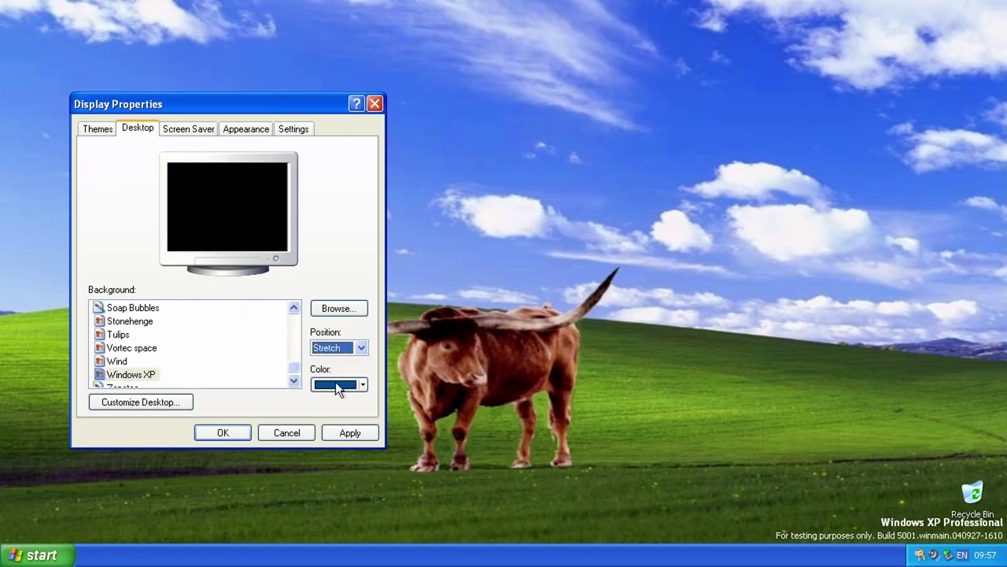
pyautogui.click(353, 436)
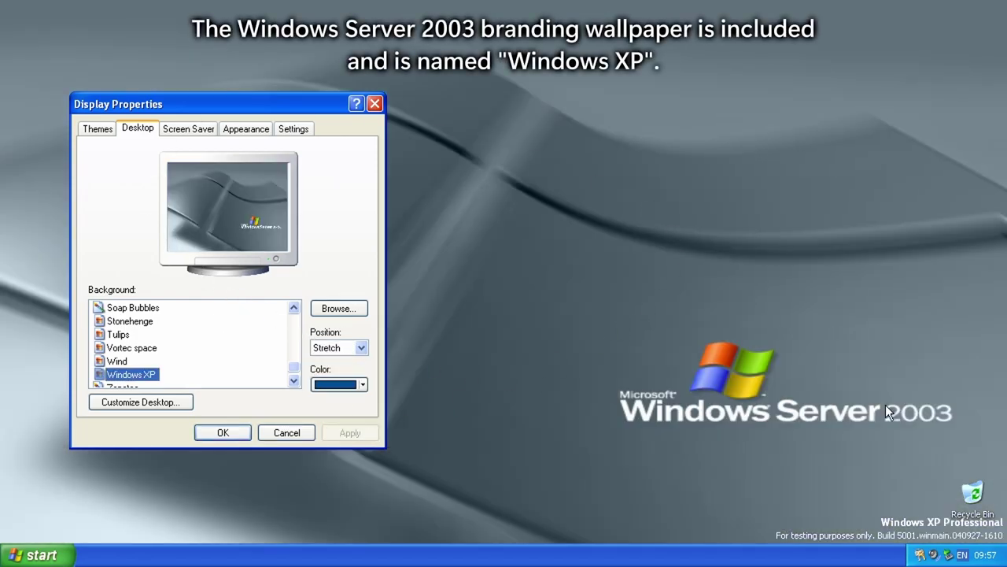
pyautogui.scroll(-1, 204, 385)
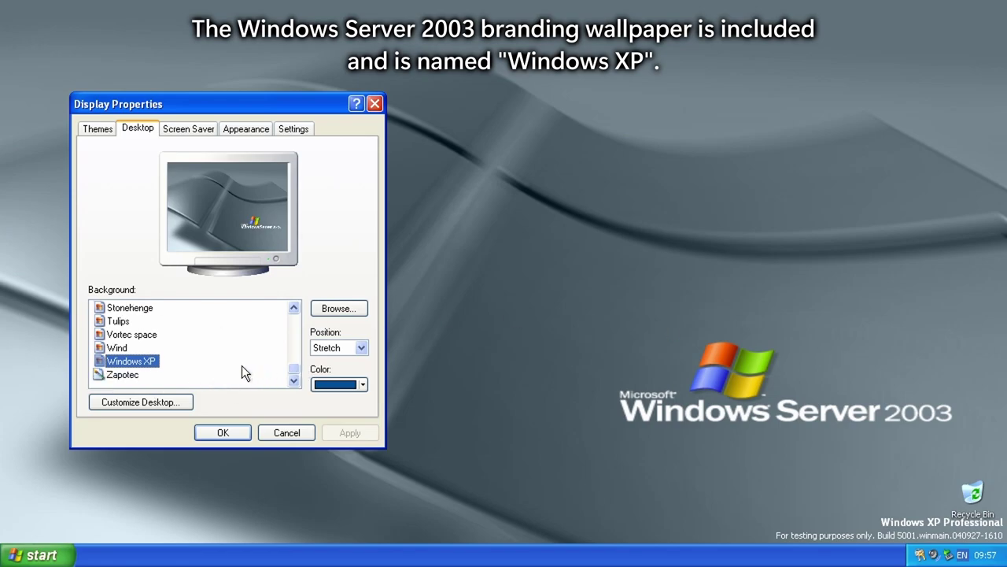
pyautogui.click(584, 325)
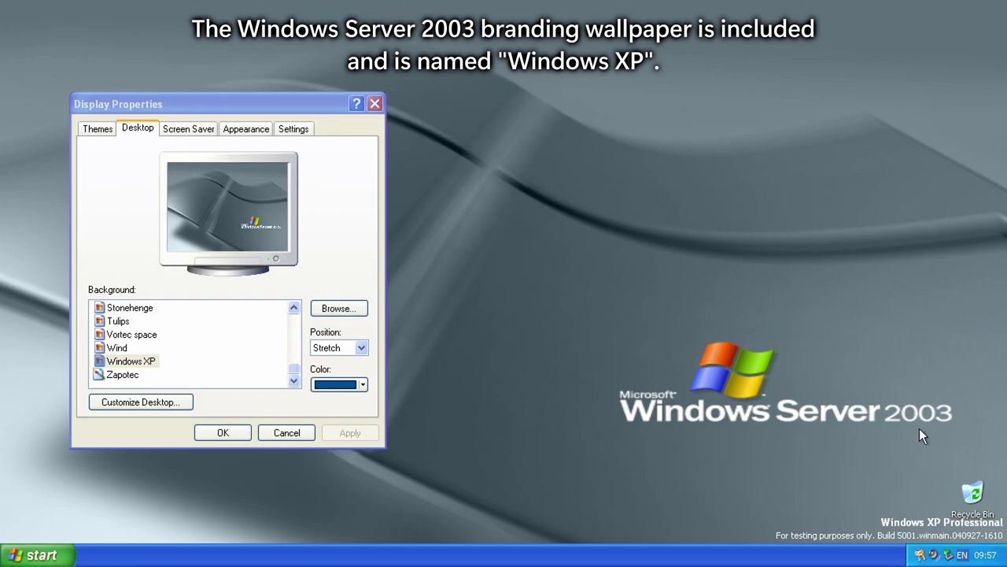
pyautogui.click(331, 249)
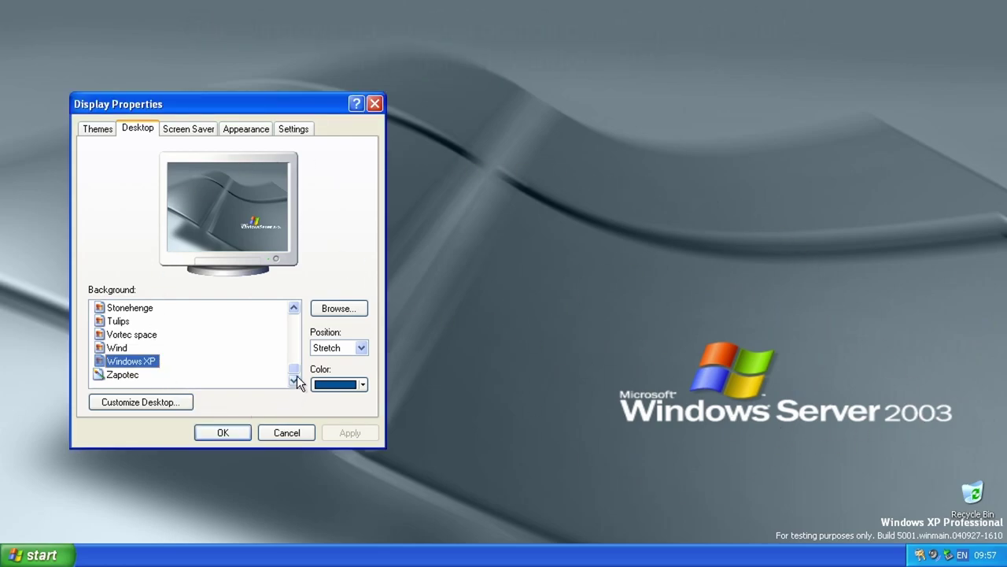
# Step: Choose and apply the Windows XP theme on the Themes tab
pyautogui.click(98, 128)
pyautogui.click(148, 199)
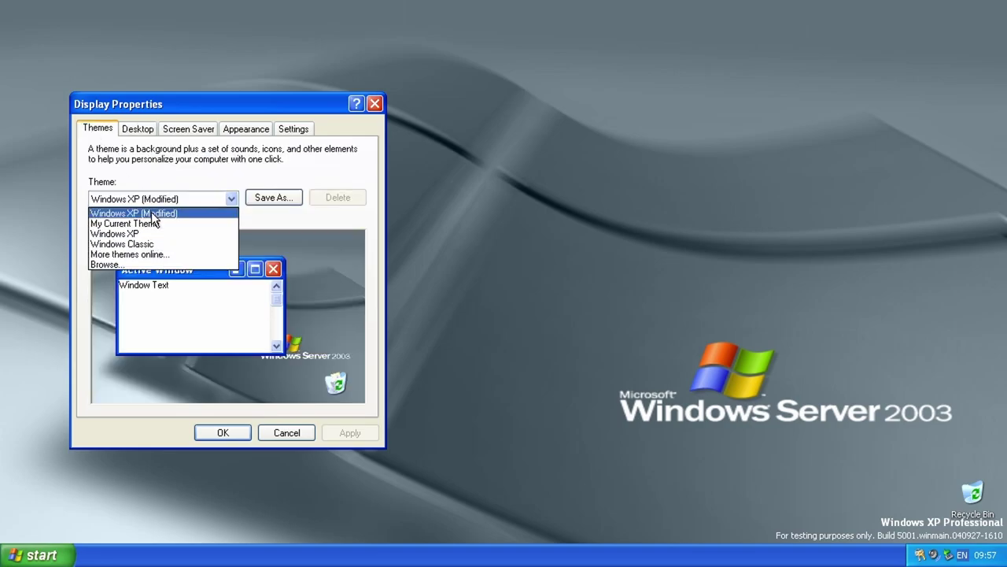
pyautogui.click(156, 232)
pyautogui.click(348, 432)
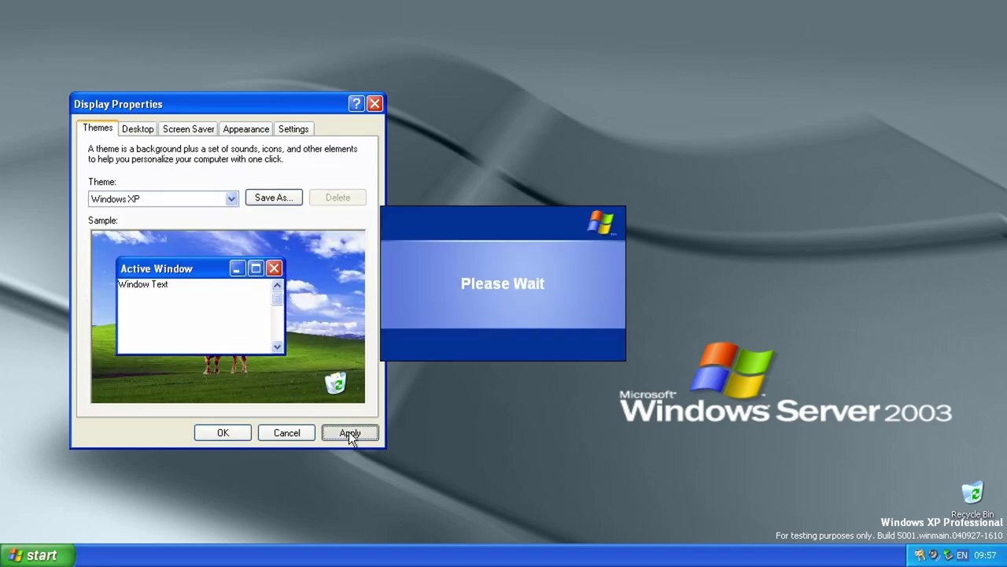
# Step: Preview the Windows XP screen saver and browse the screen saver list
pyautogui.click(180, 128)
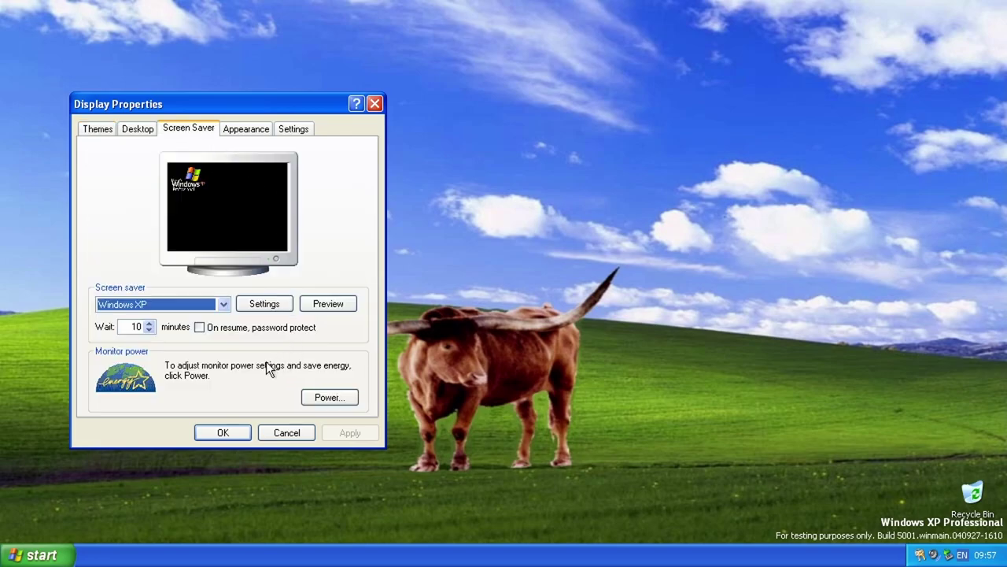
pyautogui.click(346, 303)
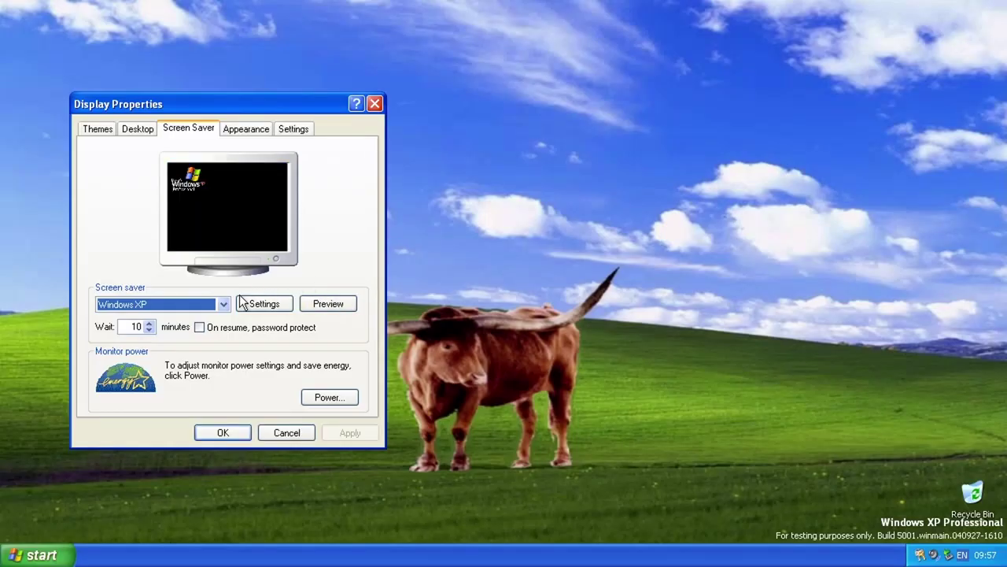
pyautogui.click(199, 306)
pyautogui.click(200, 248)
# Step: Review Appearance (Windows XP style, Default blue, Normal font) and Settings, then cancel
pyautogui.click(250, 131)
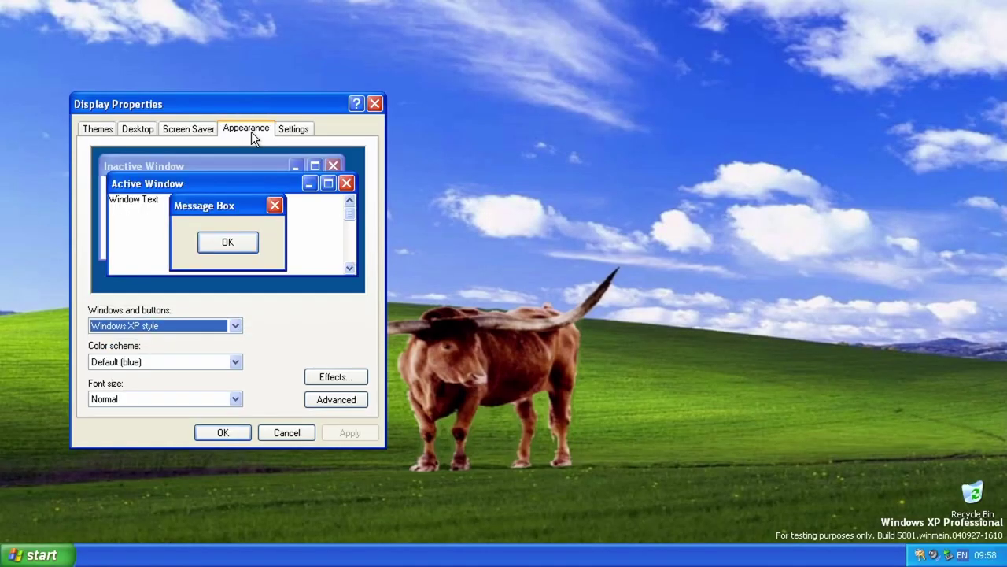
pyautogui.click(191, 324)
pyautogui.click(338, 235)
pyautogui.click(235, 361)
pyautogui.click(207, 401)
pyautogui.click(207, 400)
pyautogui.click(153, 447)
pyautogui.click(289, 134)
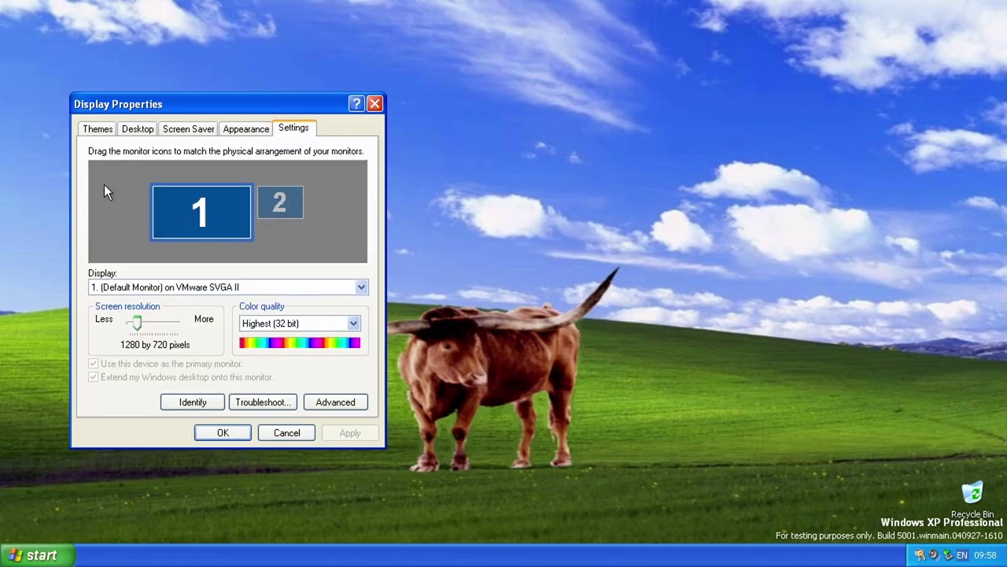
pyautogui.click(277, 433)
# Step: Launch Internet Explorer, go to bing.com, which reports the request blocked, then close it
pyautogui.click(49, 556)
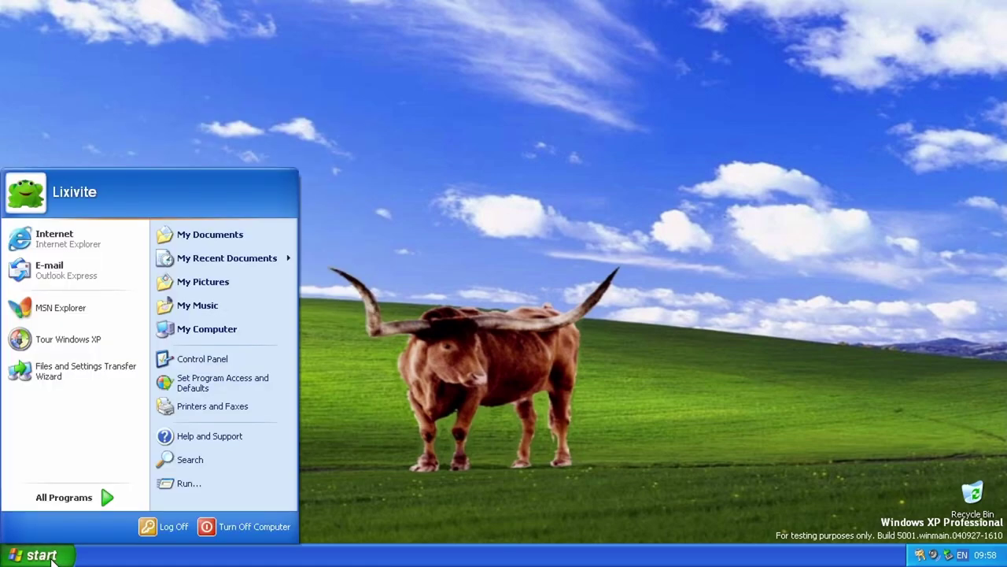
pyautogui.click(87, 250)
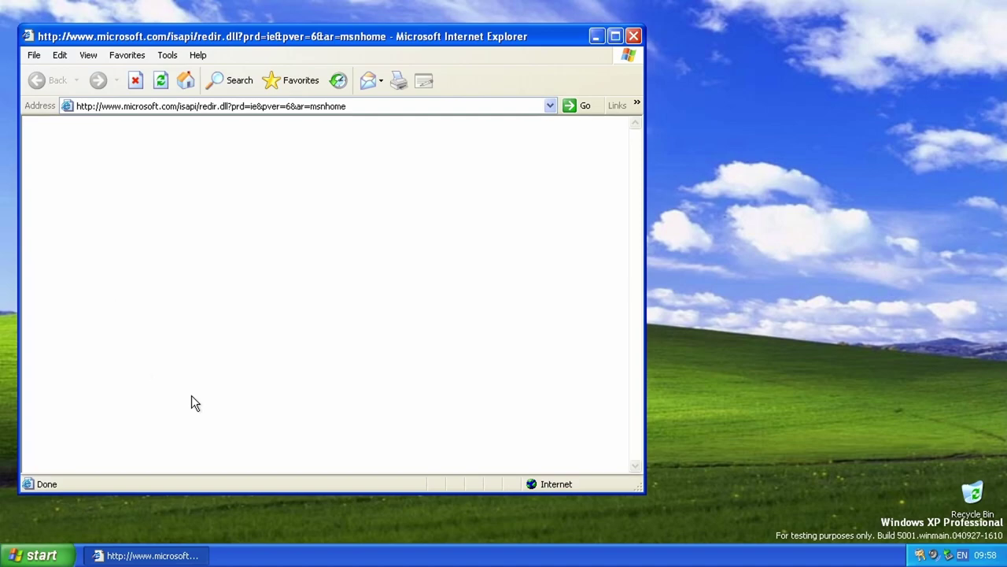
pyautogui.click(390, 107)
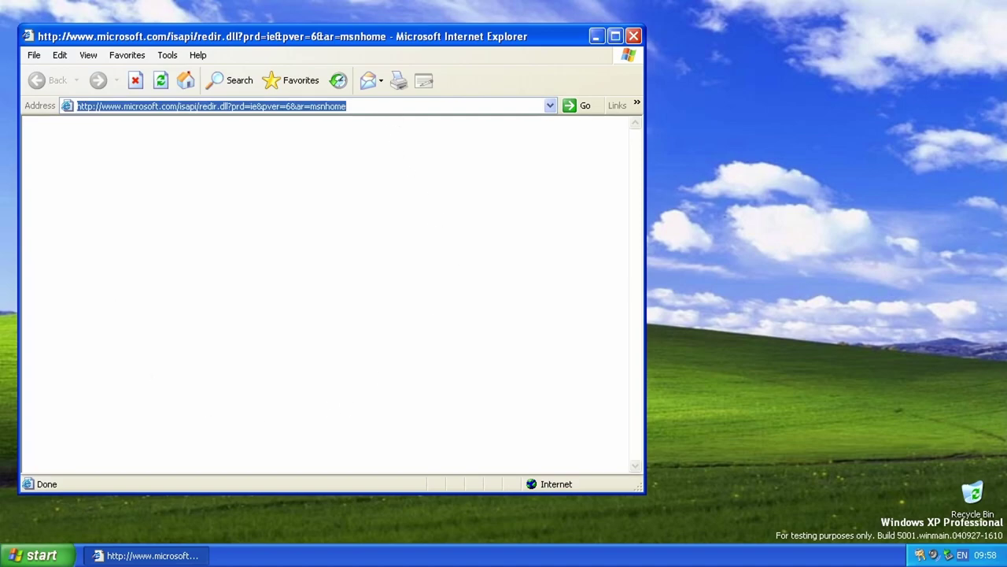
pyautogui.write('bing.com')
pyautogui.press('Return')
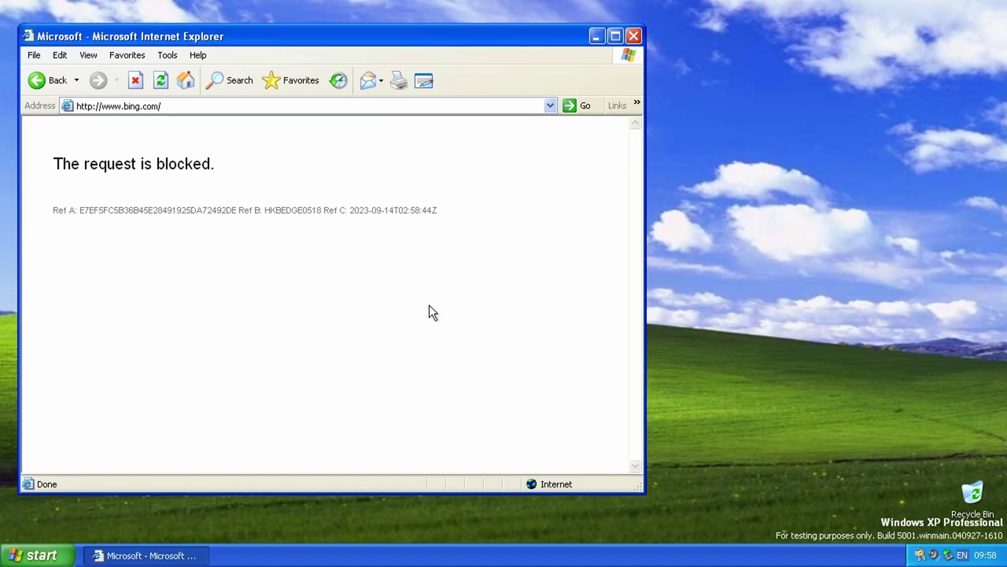
pyautogui.click(636, 37)
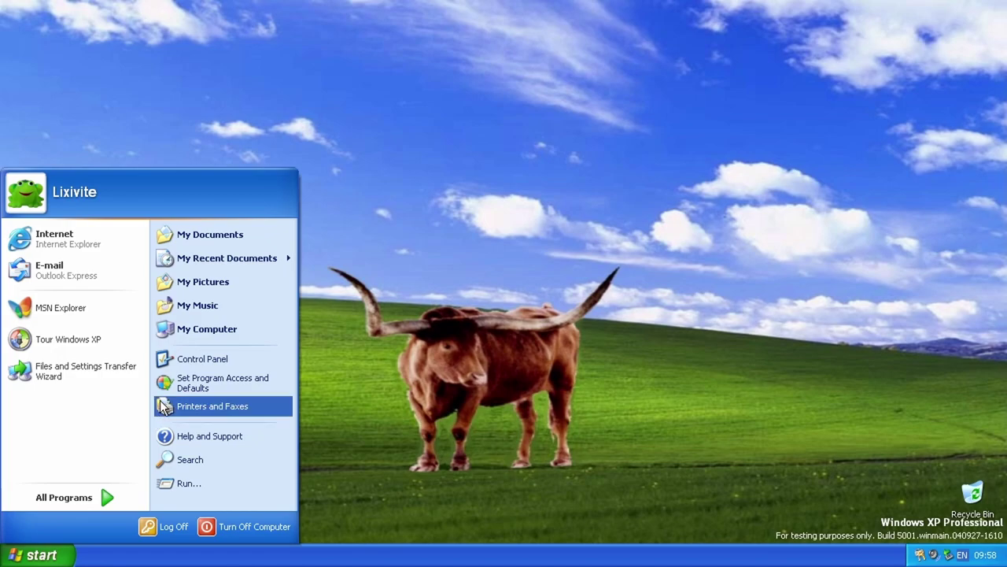
# Step: Open Control Panel and switch it to classic icon view, refreshing along the way
pyautogui.click(232, 358)
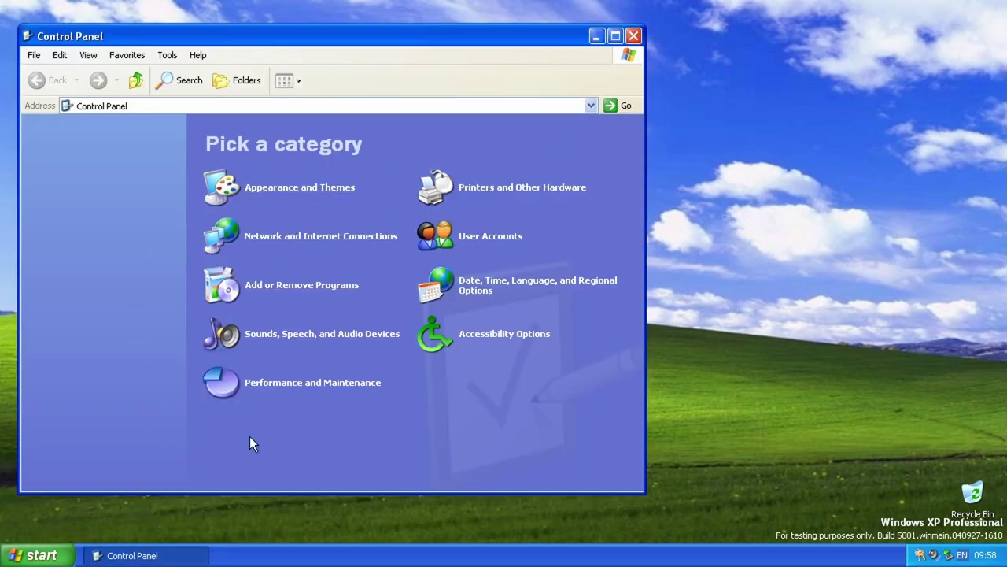
pyautogui.press('F5')
pyautogui.press('F5')
pyautogui.click(70, 162)
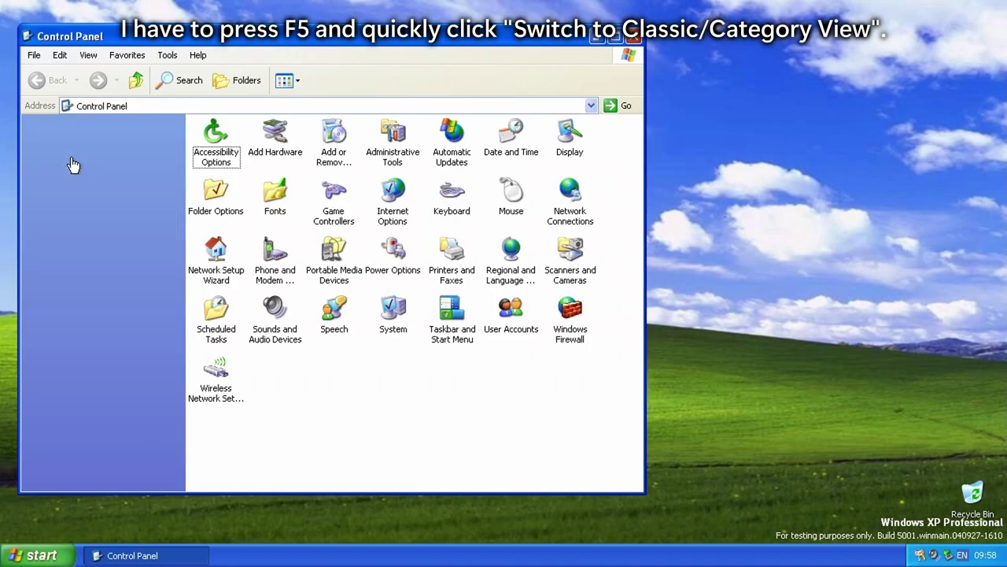
pyautogui.press('F5')
pyautogui.press('F5')
pyautogui.click(71, 162)
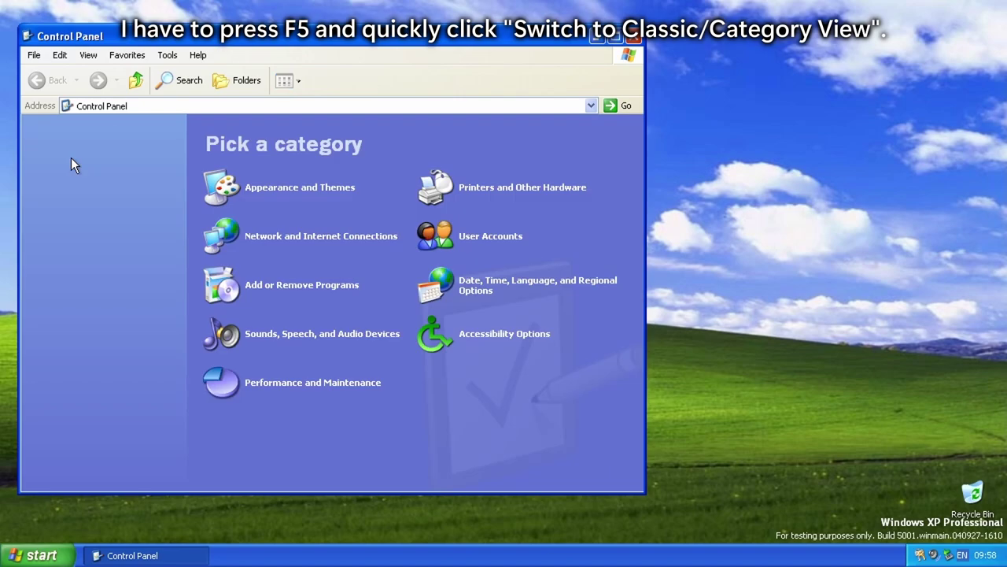
pyautogui.press('F5')
pyautogui.press('F5')
pyautogui.click(123, 164)
# Step: Open System properties and the Advanced tab's Performance Settings
pyautogui.doubleClick(393, 309)
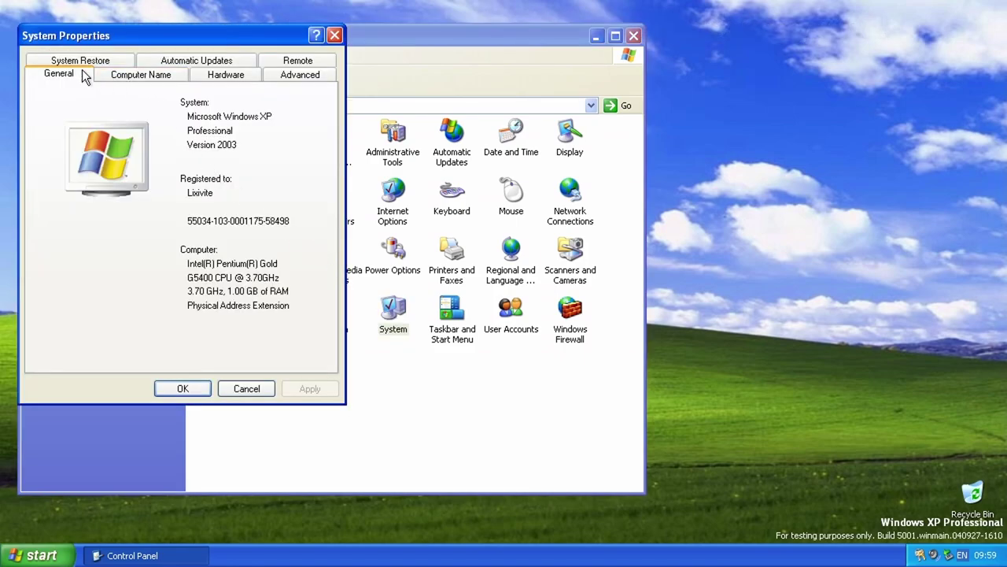
pyautogui.click(295, 75)
pyautogui.click(285, 159)
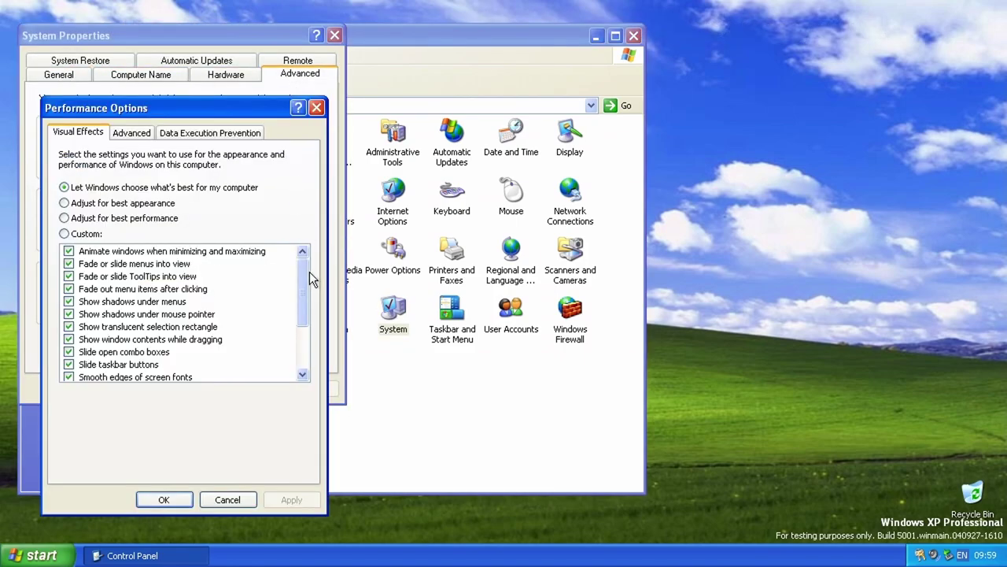
# Step: Uncheck menu fade/slide, ToolTip fade/slide and menu-item fade-out, then apply and close
pyautogui.click(68, 264)
pyautogui.click(68, 276)
pyautogui.click(69, 289)
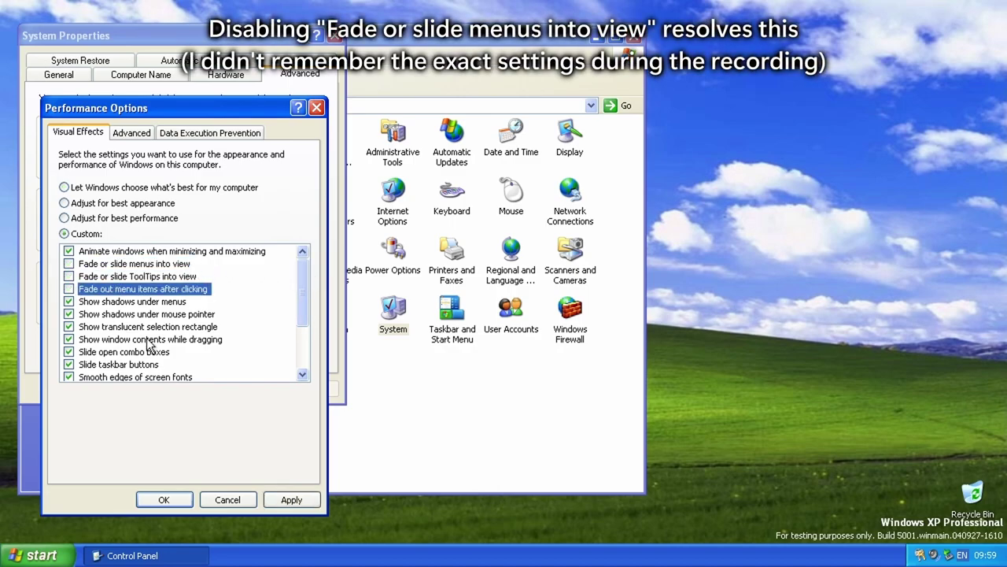
pyautogui.click(291, 500)
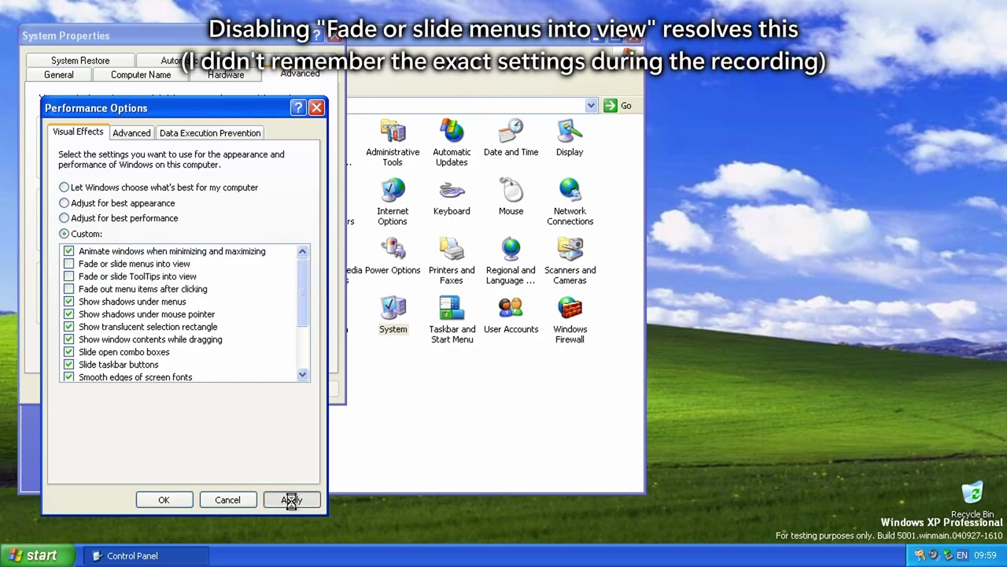
pyautogui.click(177, 500)
pyautogui.click(186, 393)
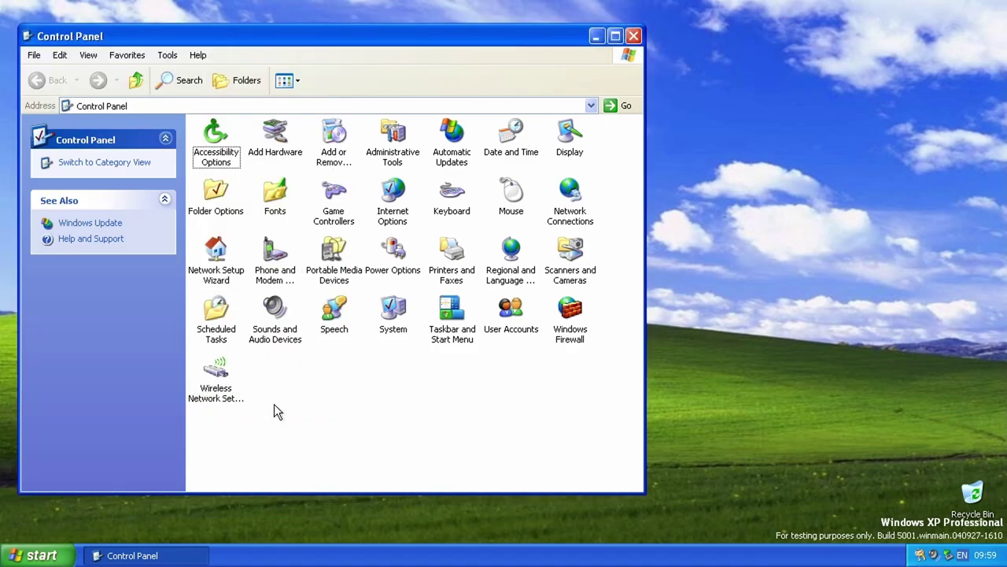
# Step: Return Control Panel to category view, open clock.avi, and click through Media Player setup
pyautogui.click(81, 162)
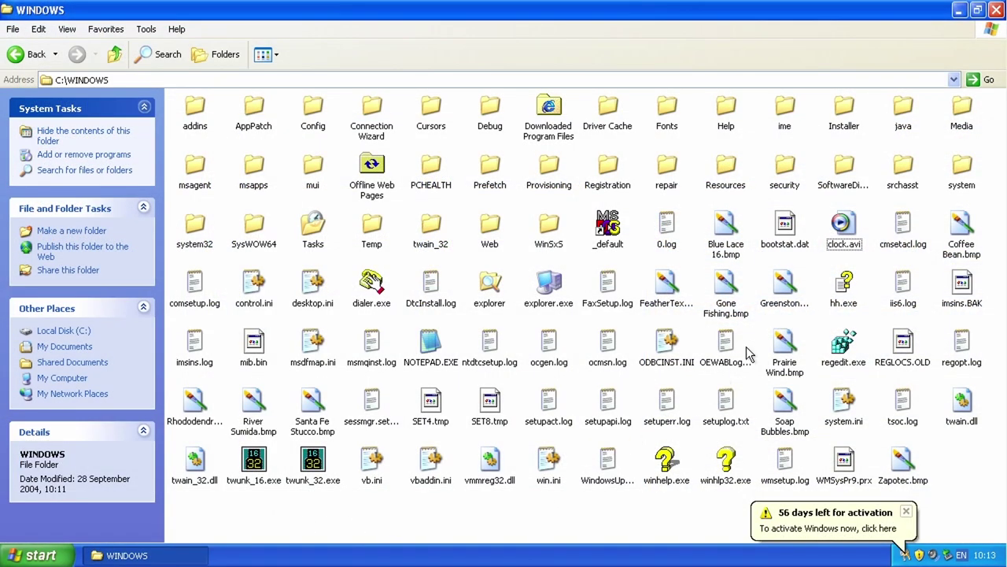
pyautogui.doubleClick(840, 232)
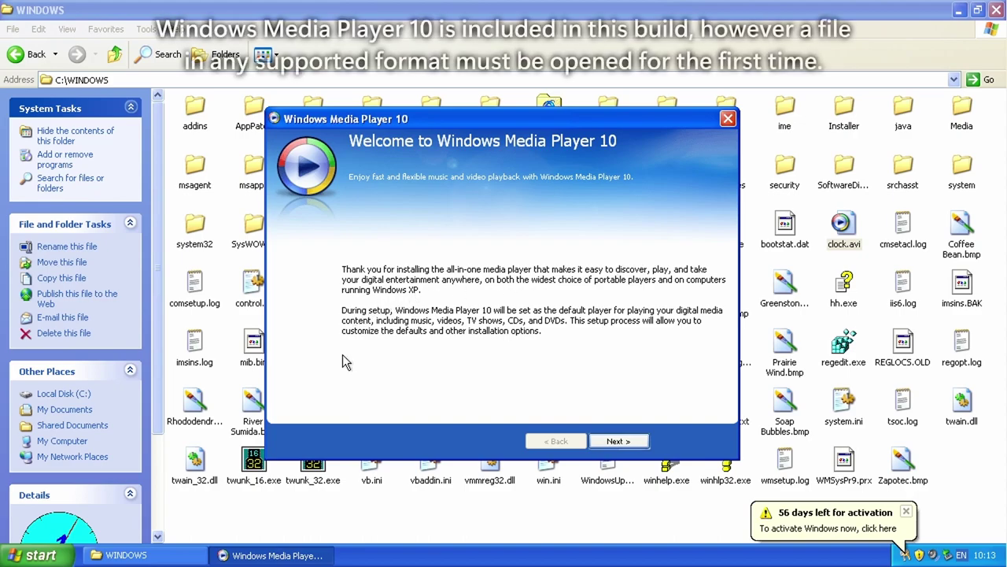
pyautogui.click(624, 444)
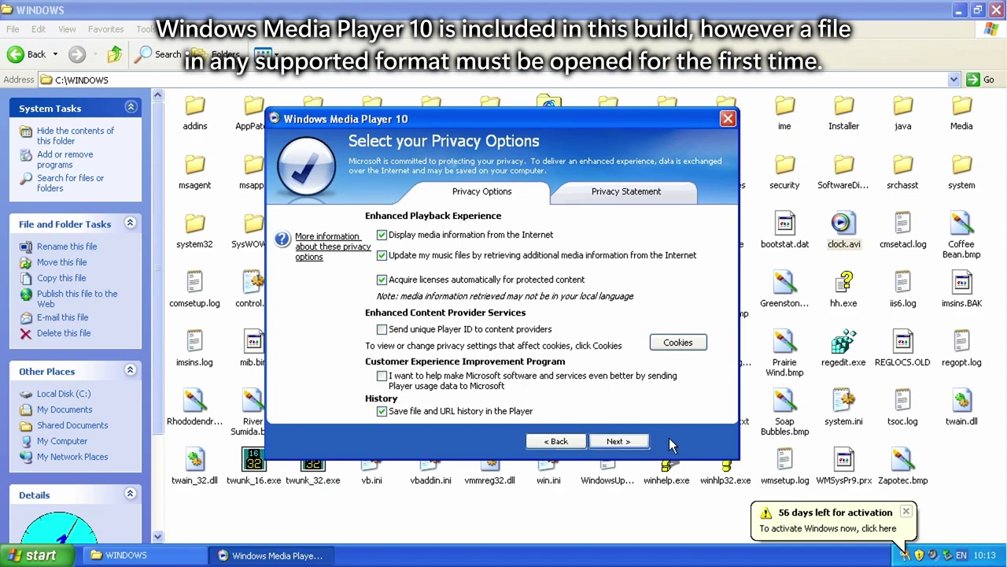
pyautogui.click(615, 441)
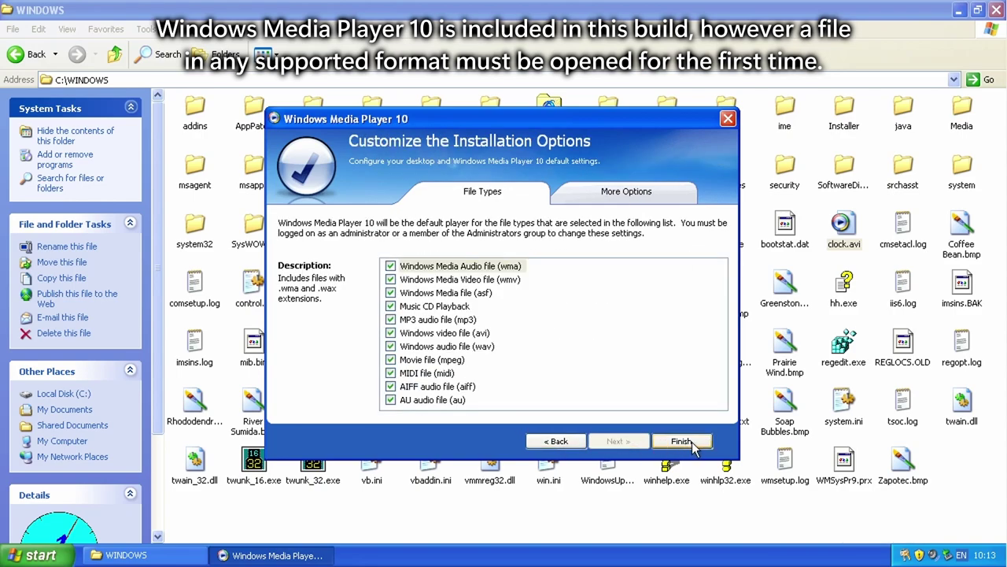
pyautogui.click(681, 441)
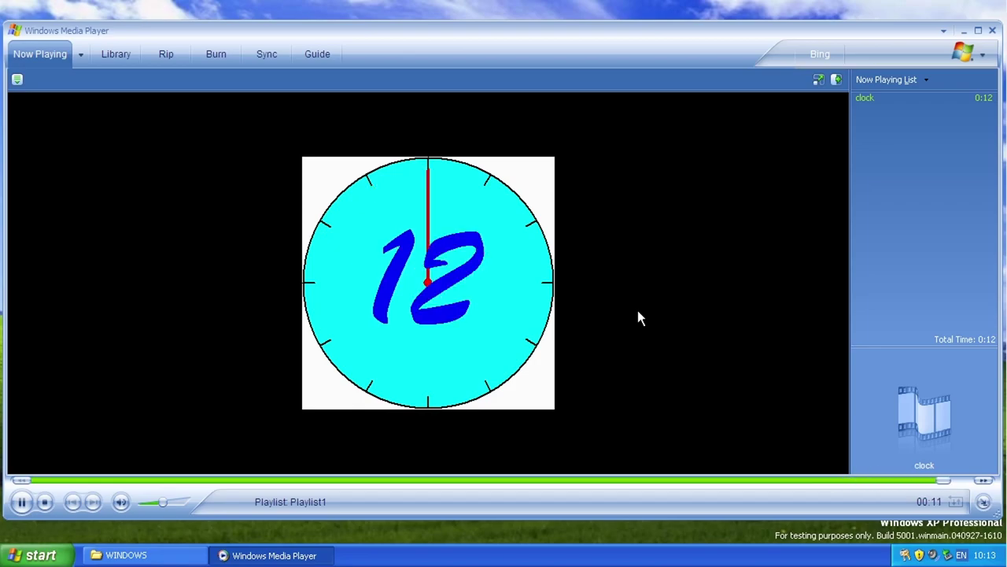
# Step: Open the Library and search the computer, adding the two songs found
pyautogui.click(126, 55)
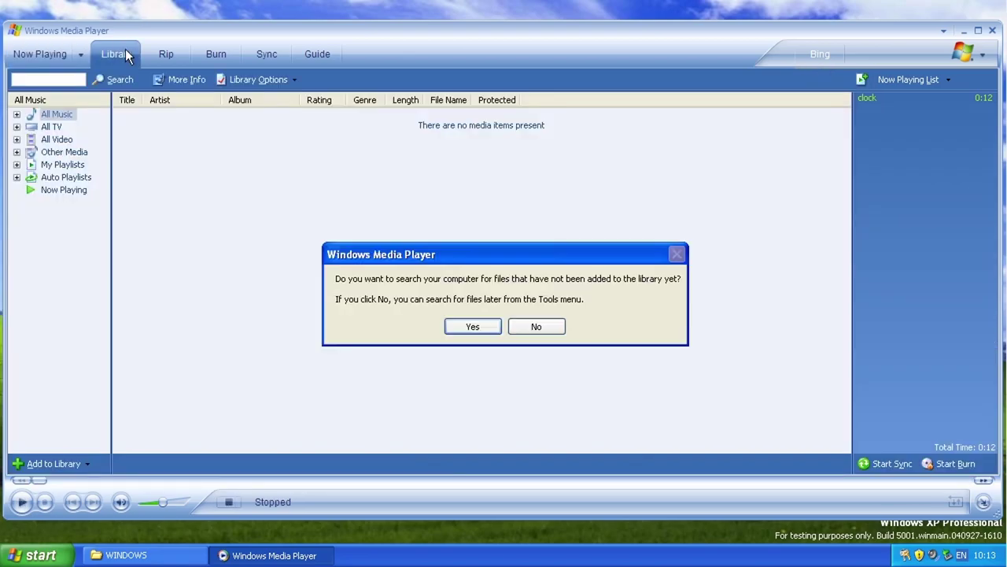
pyautogui.click(472, 326)
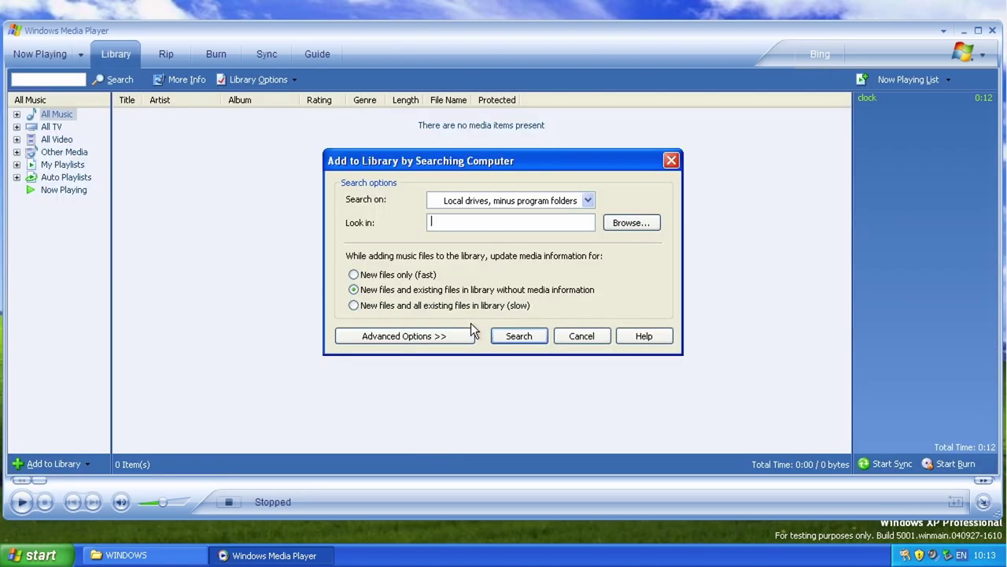
pyautogui.click(528, 339)
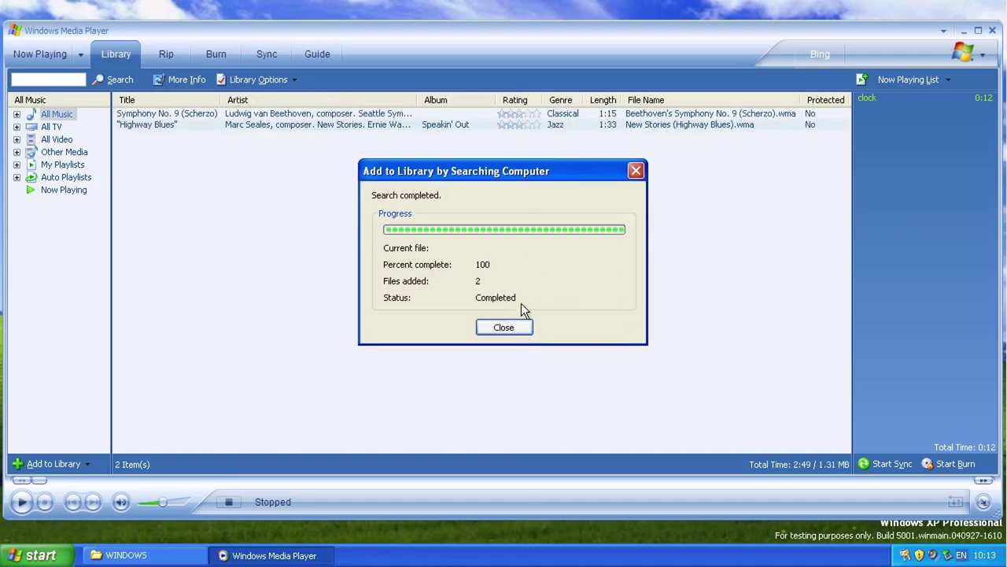
pyautogui.click(503, 327)
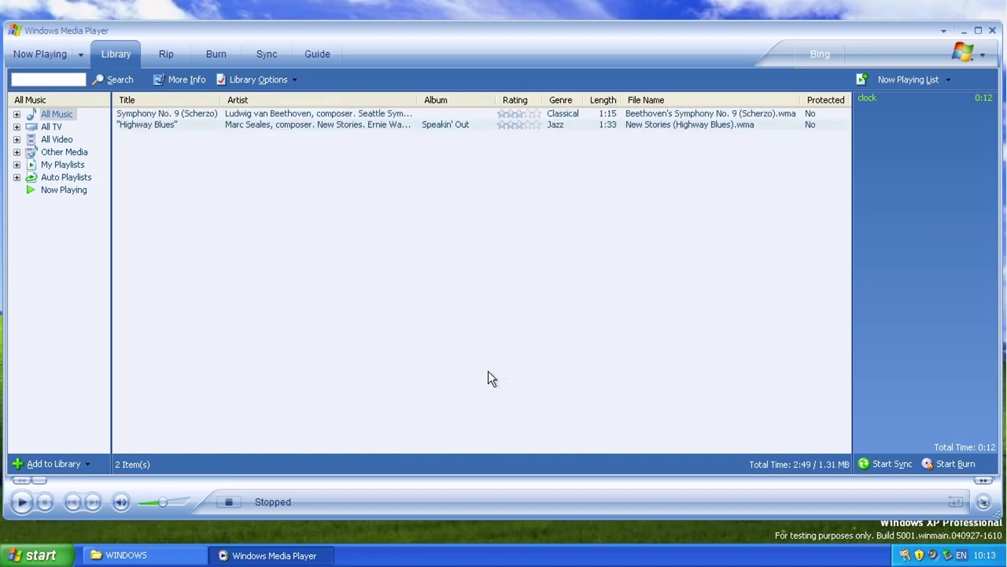
# Step: Browse All TV, Other Media and All Music, and view the Symphony No. 9 song's properties
pyautogui.click(52, 126)
pyautogui.click(60, 153)
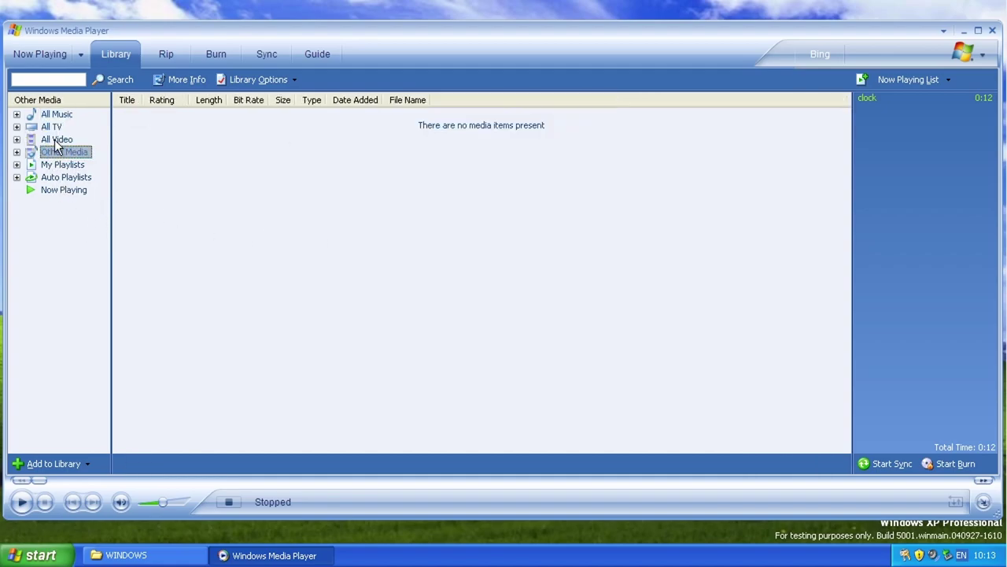
pyautogui.click(56, 116)
pyautogui.rightClick(158, 117)
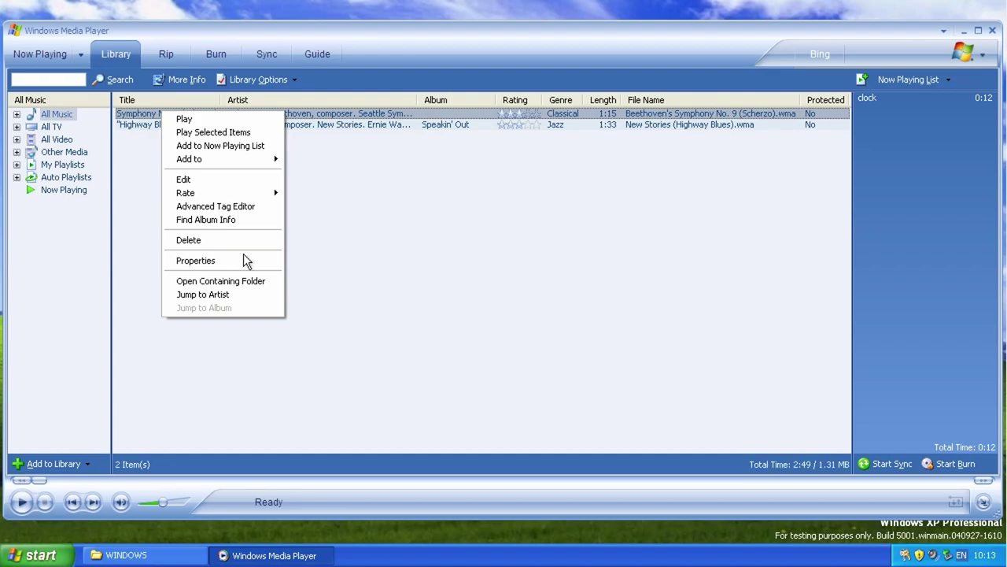
pyautogui.click(247, 260)
pyautogui.click(364, 451)
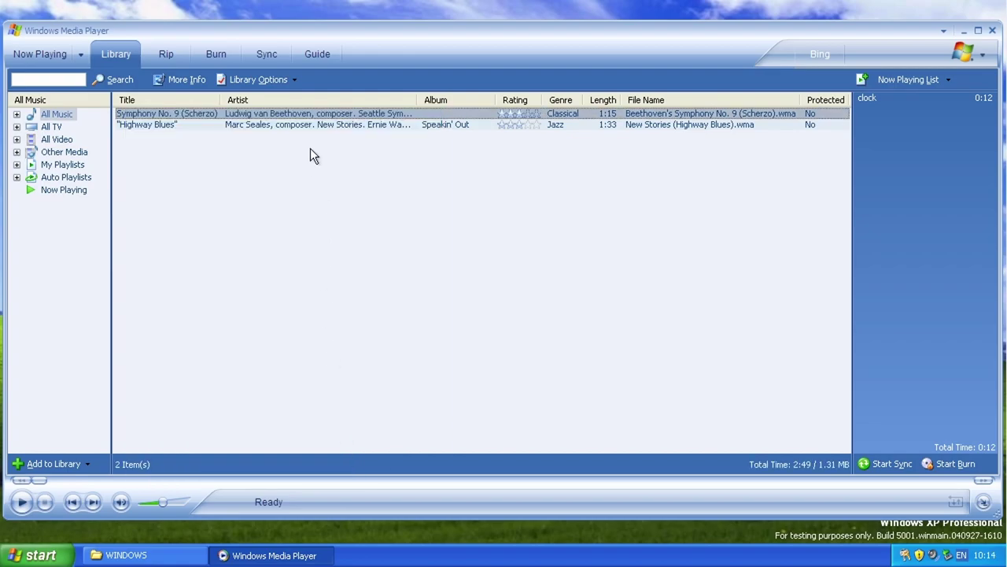
# Step: Open About Windows Media Player, showing version 10.00.00.3646
pyautogui.rightClick(400, 59)
pyautogui.moveTo(434, 119)
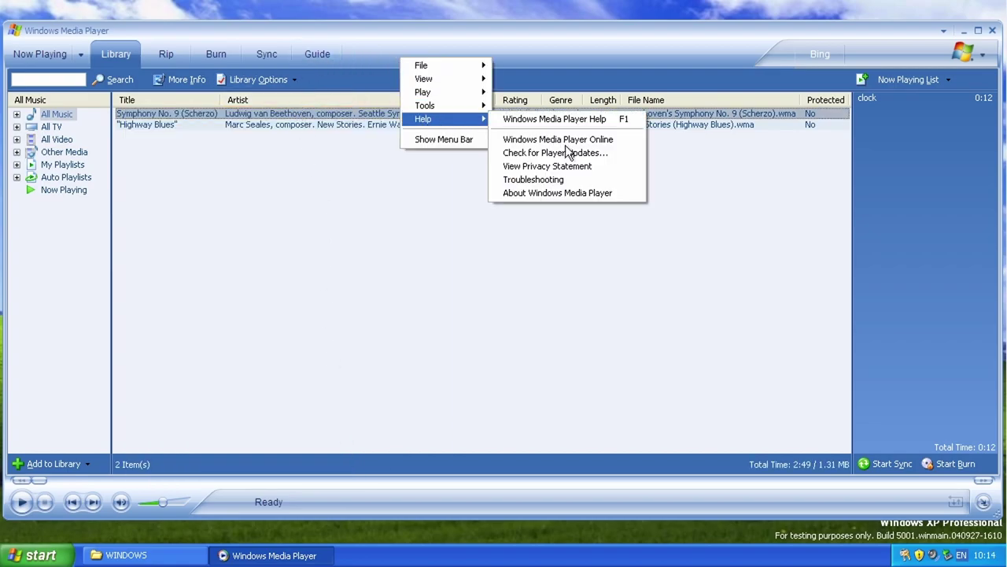
pyautogui.click(597, 193)
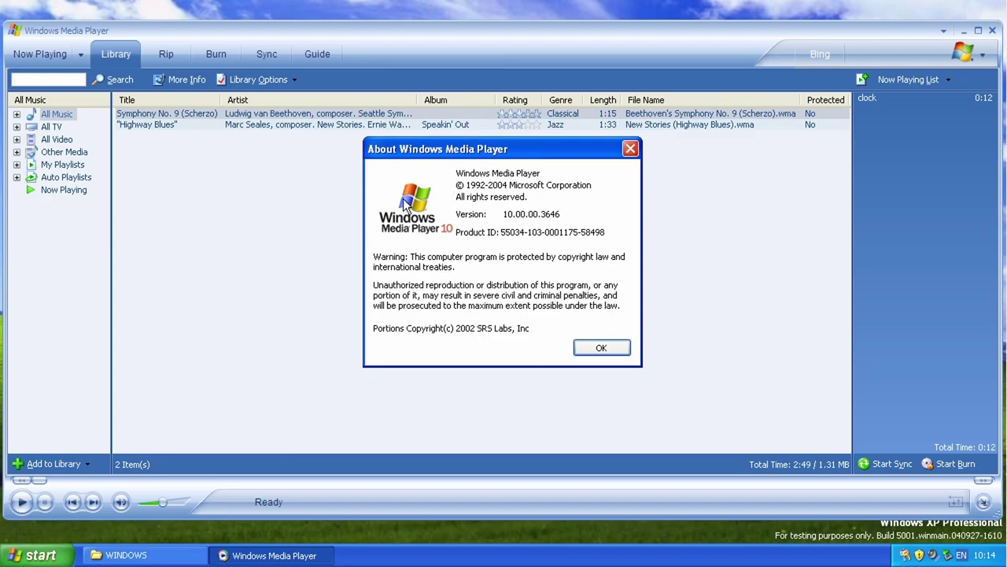
# Step: Close About and look through the Rip, Burn, Sync and Guide views, dismissing the security alert
pyautogui.click(601, 348)
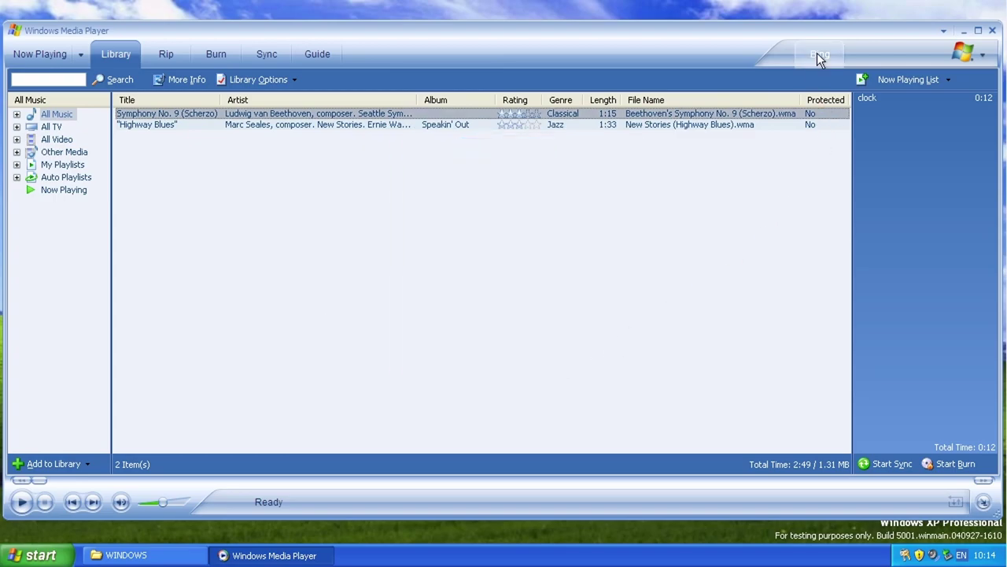
pyautogui.click(167, 55)
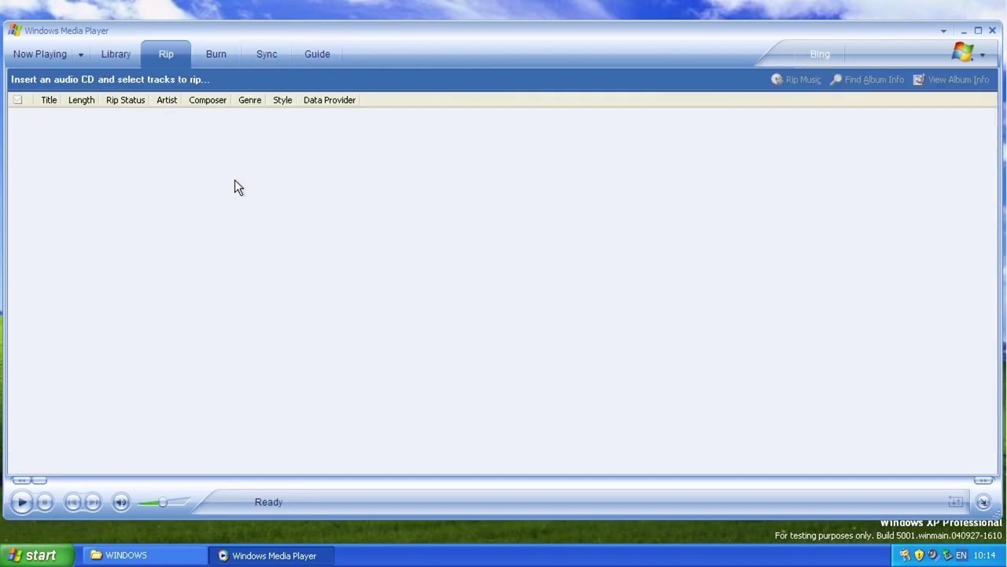
pyautogui.click(217, 55)
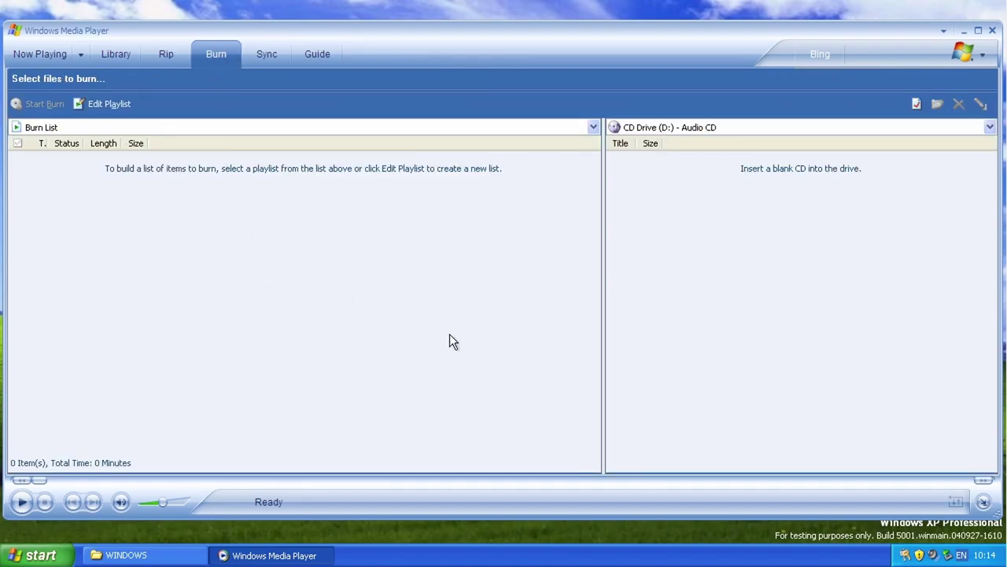
pyautogui.click(263, 57)
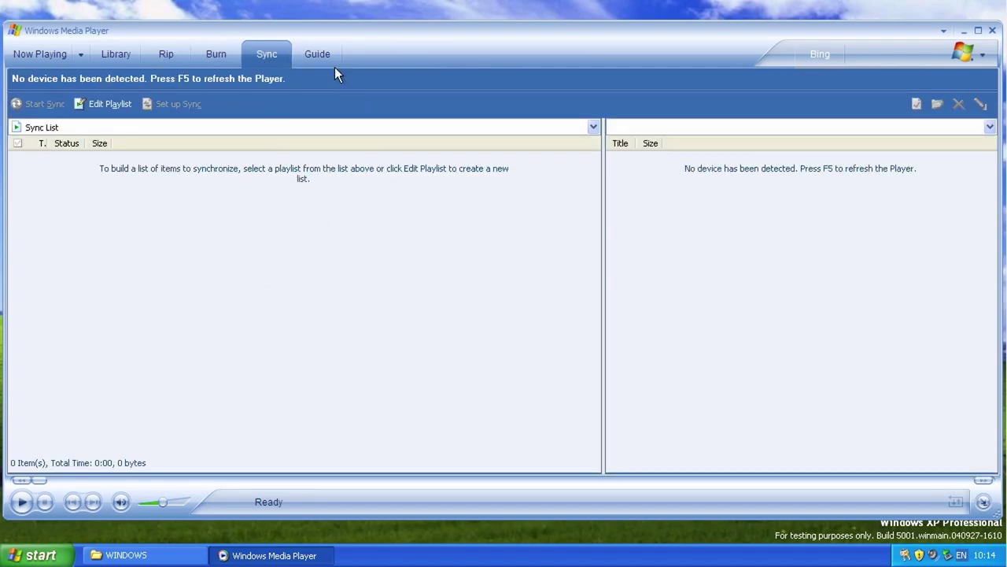
pyautogui.click(332, 63)
pyautogui.click(542, 322)
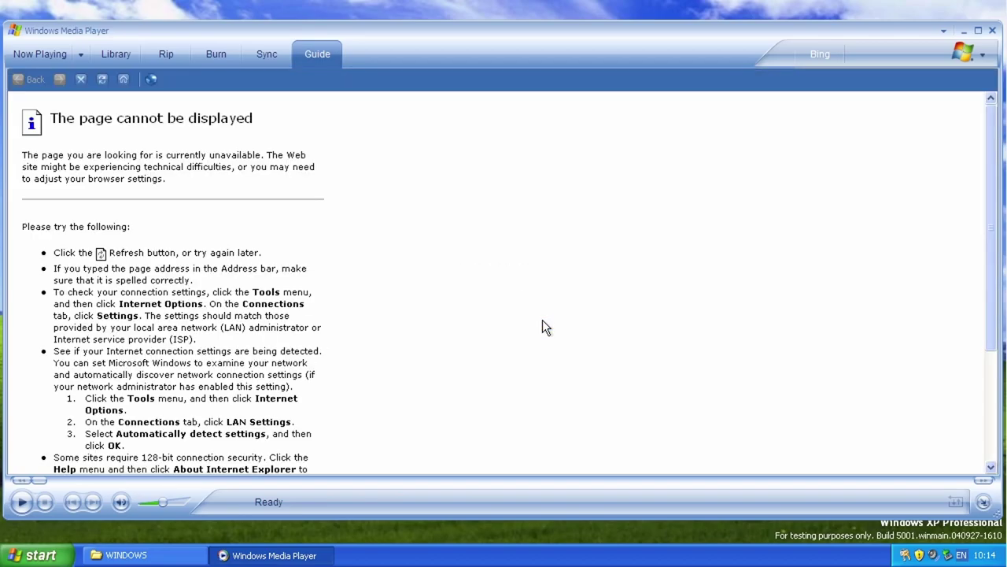
# Step: Switch to Library, open and close the online store list, then show Now Playing
pyautogui.click(111, 53)
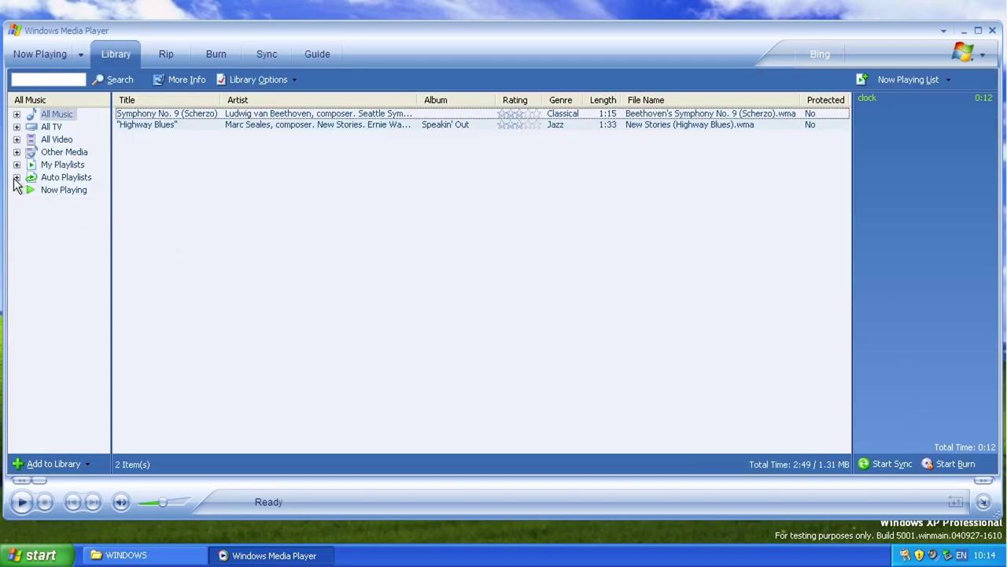
pyautogui.click(971, 60)
pyautogui.click(393, 354)
pyautogui.click(35, 57)
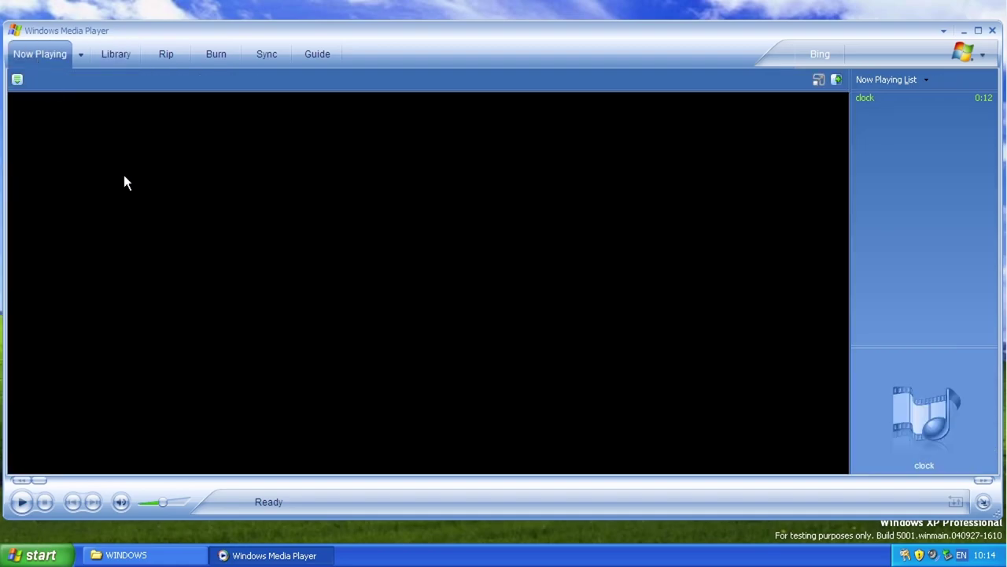
# Step: Preview the Corporate skin in Windows Media Player's Skin Chooser
pyautogui.rightClick(359, 54)
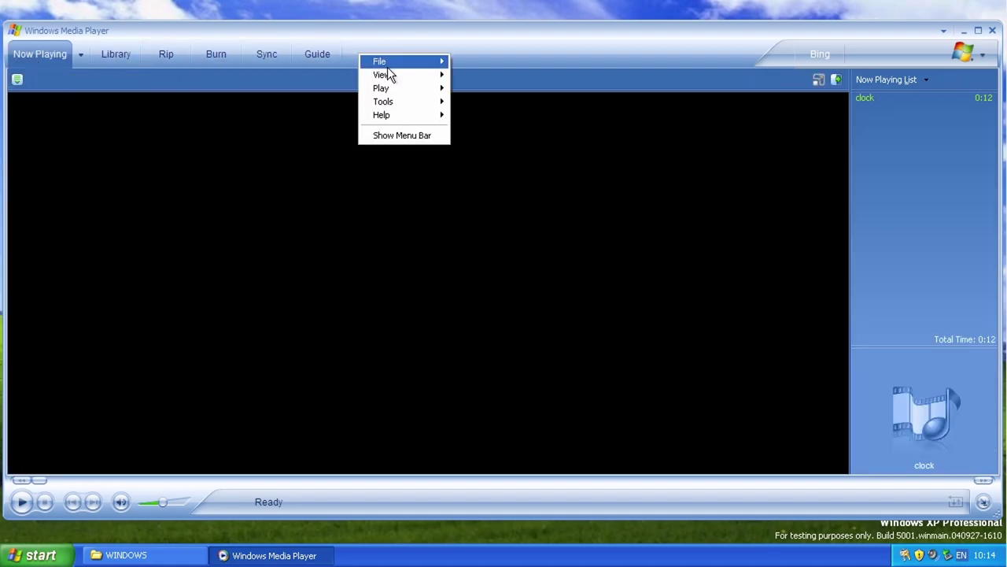
pyautogui.moveTo(386, 74)
pyautogui.click(541, 102)
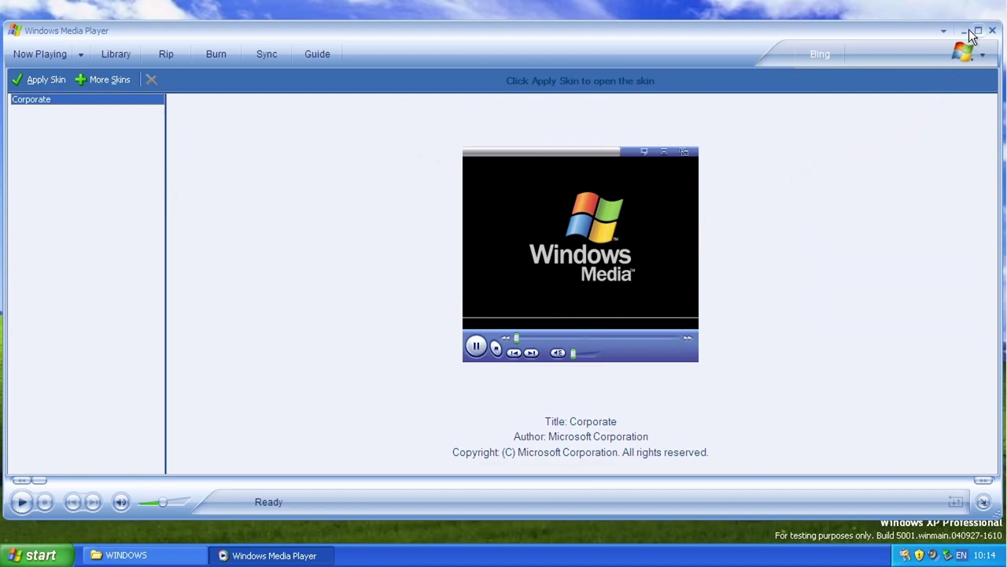
# Step: Return to Now Playing, maximize and restore the player window, then close the player
pyautogui.click(63, 55)
pyautogui.click(979, 32)
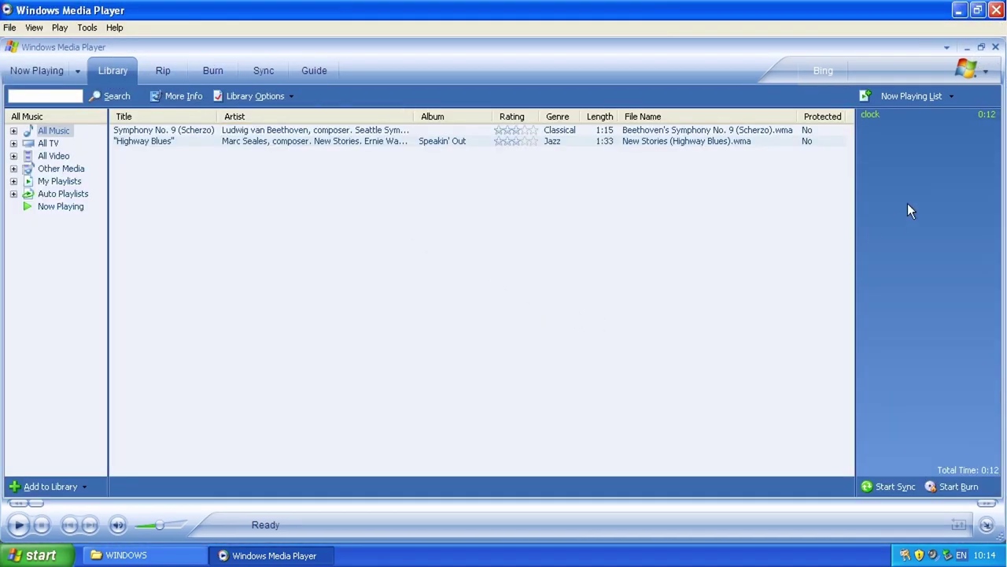
pyautogui.click(982, 9)
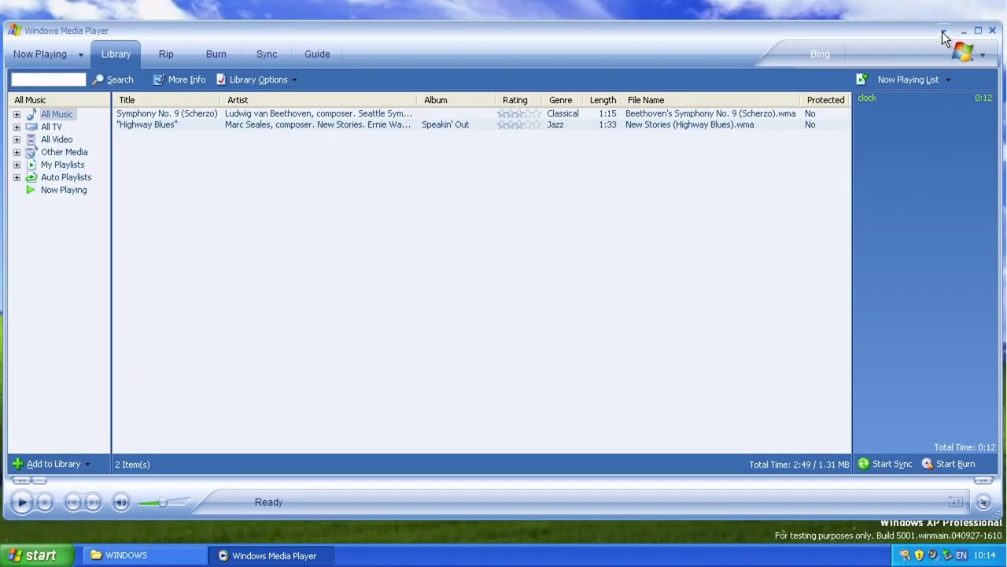
pyautogui.click(944, 30)
pyautogui.click(879, 212)
pyautogui.click(992, 30)
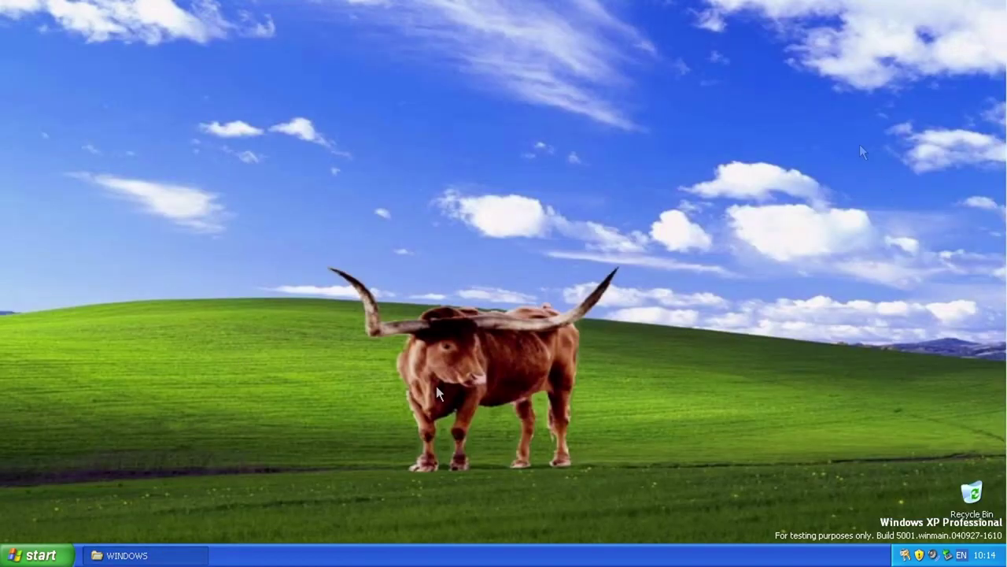
# Step: Browse All Programs > Accessories > Entertainment, then launch Control Panel from the Start menu
pyautogui.click(36, 555)
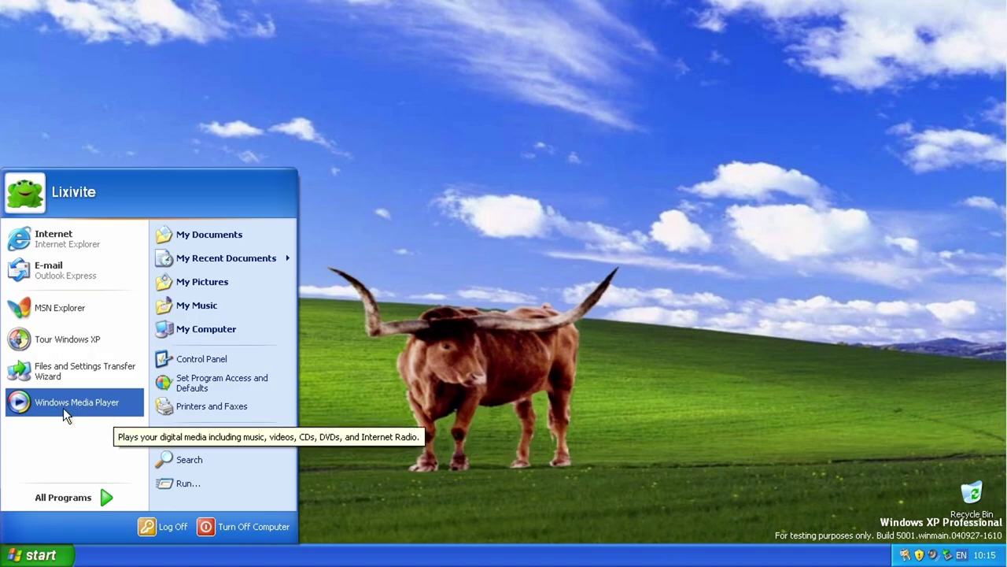
pyautogui.moveTo(87, 499)
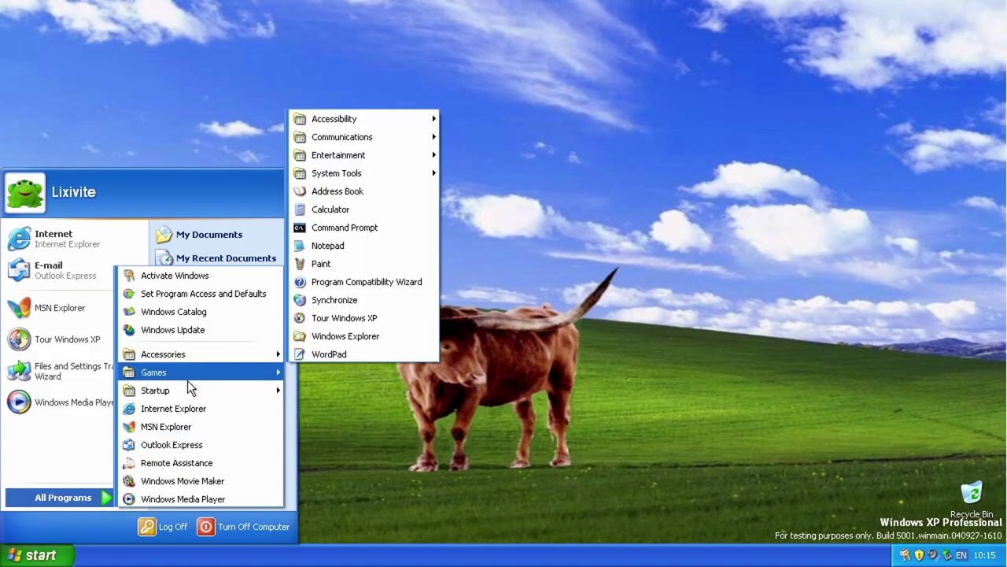
pyautogui.moveTo(342, 158)
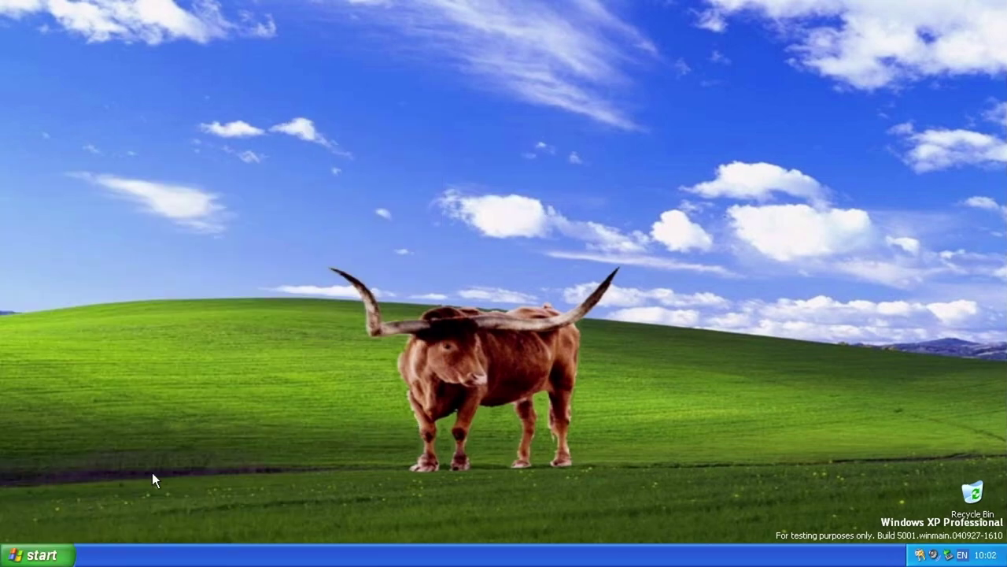
pyautogui.click(39, 555)
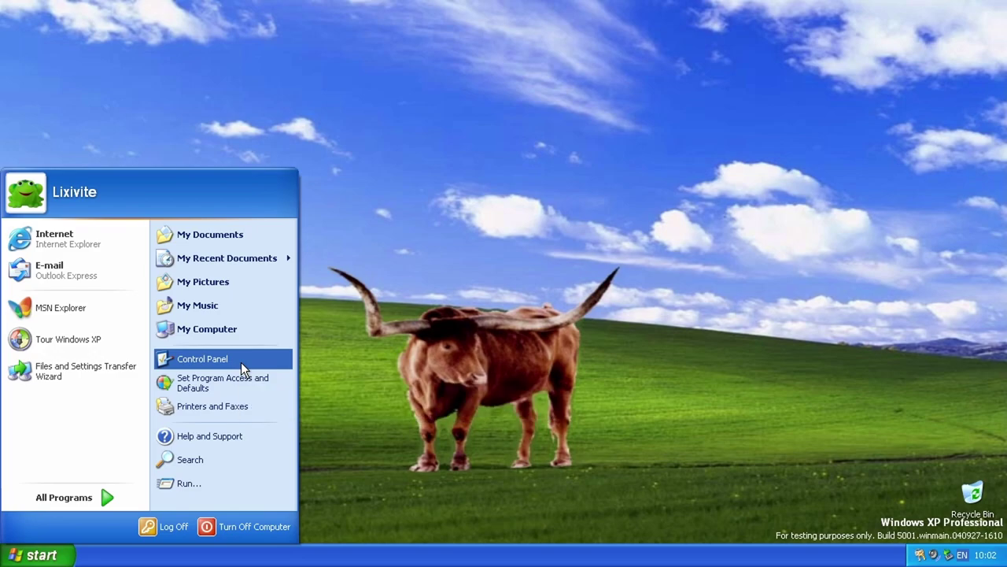
pyautogui.click(241, 360)
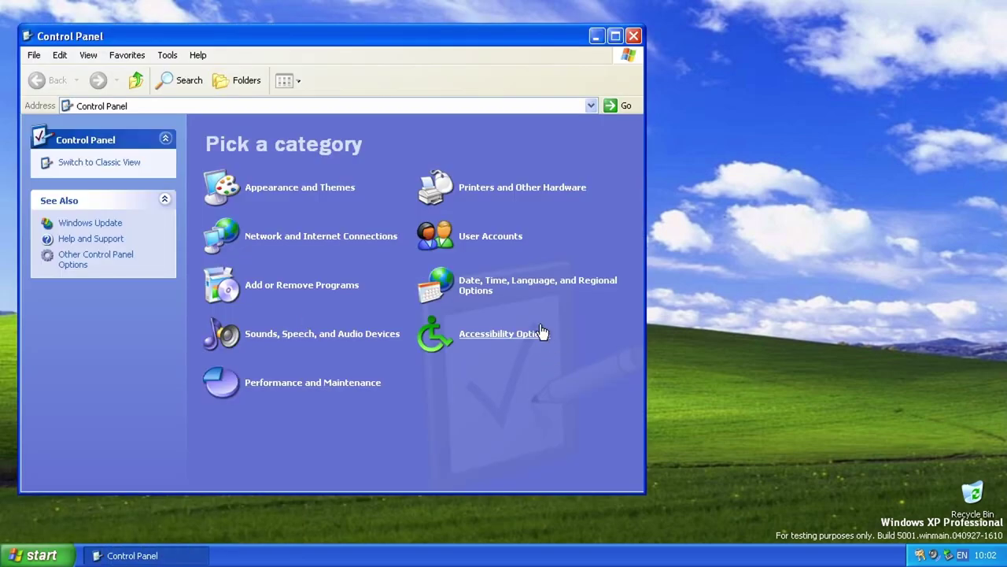
# Step: Open User Accounts and the Appearance and Themes category from Control Panel
pyautogui.click(466, 238)
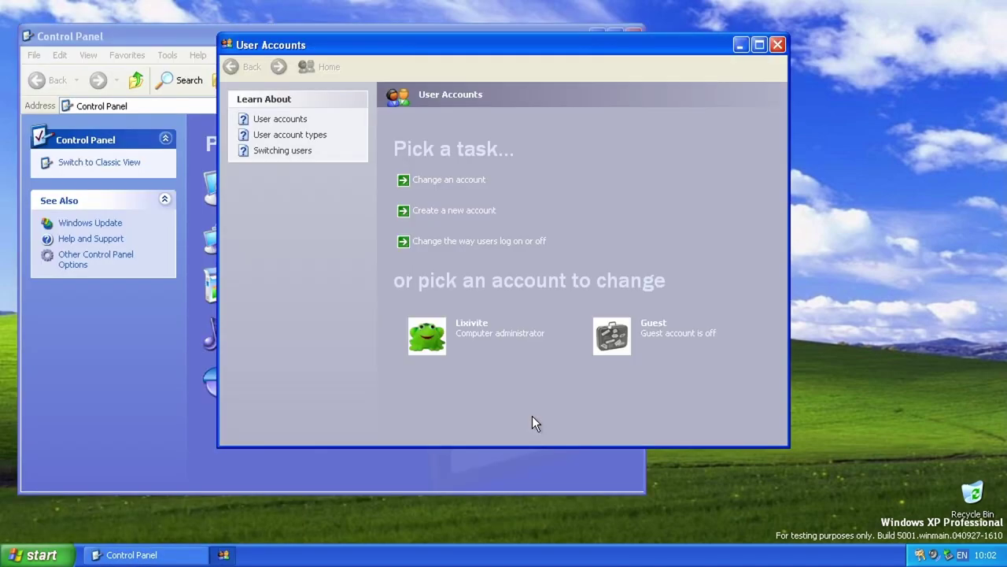
pyautogui.click(134, 344)
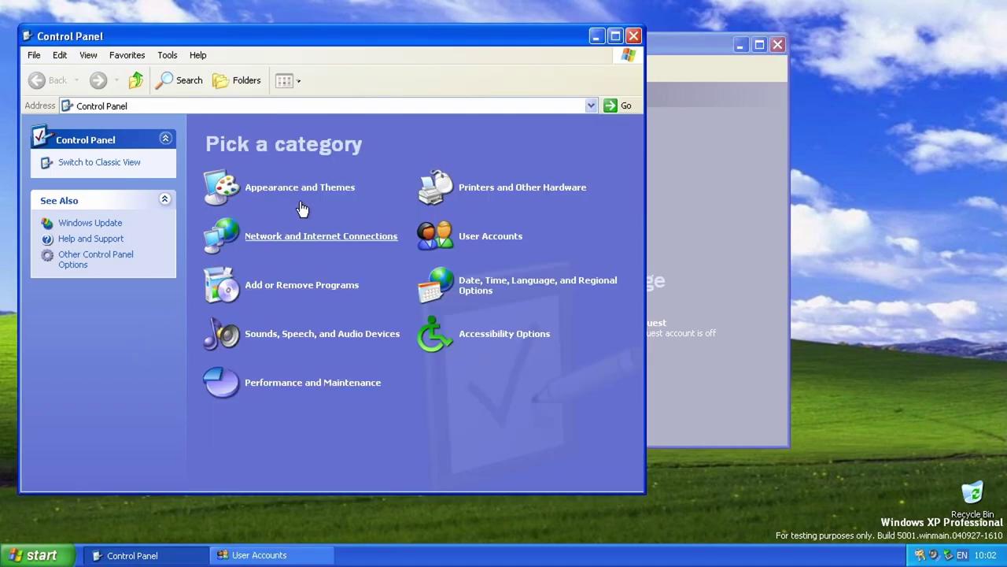
pyautogui.click(303, 193)
pyautogui.click(684, 184)
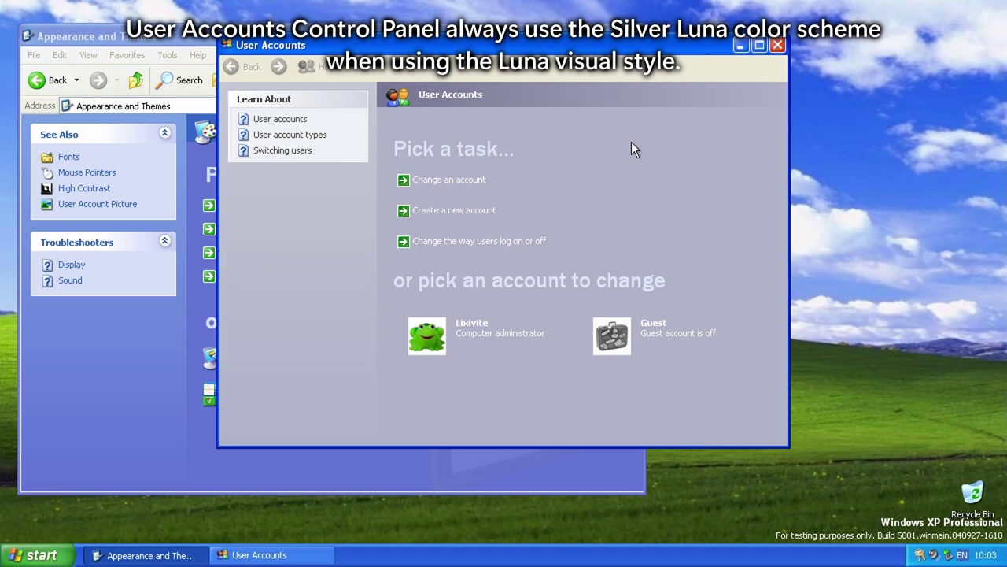
pyautogui.click(393, 464)
# Step: Set the Appearance colour scheme to Olive Green, apply it, and move User Accounts aside
pyautogui.click(326, 209)
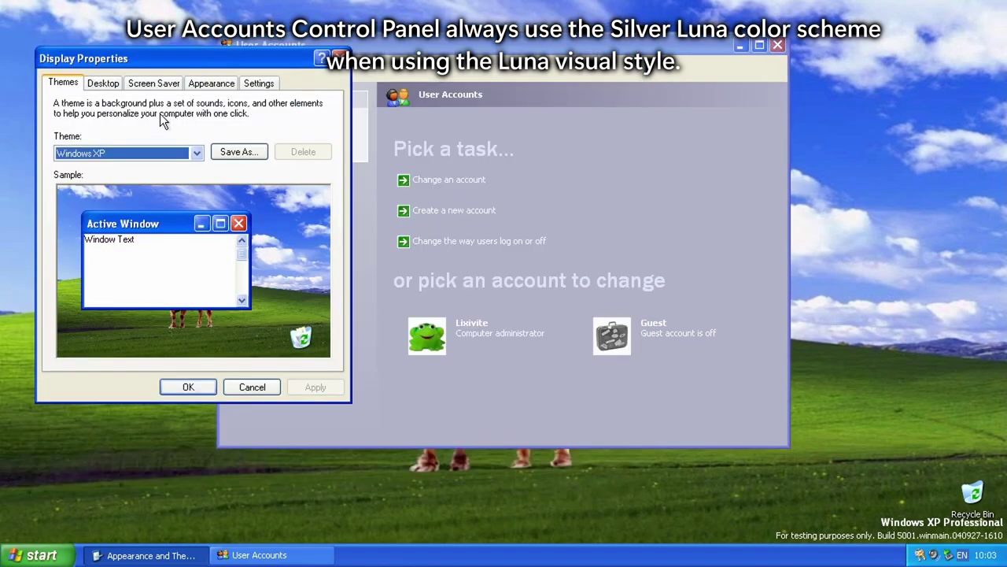
pyautogui.click(212, 83)
pyautogui.click(139, 317)
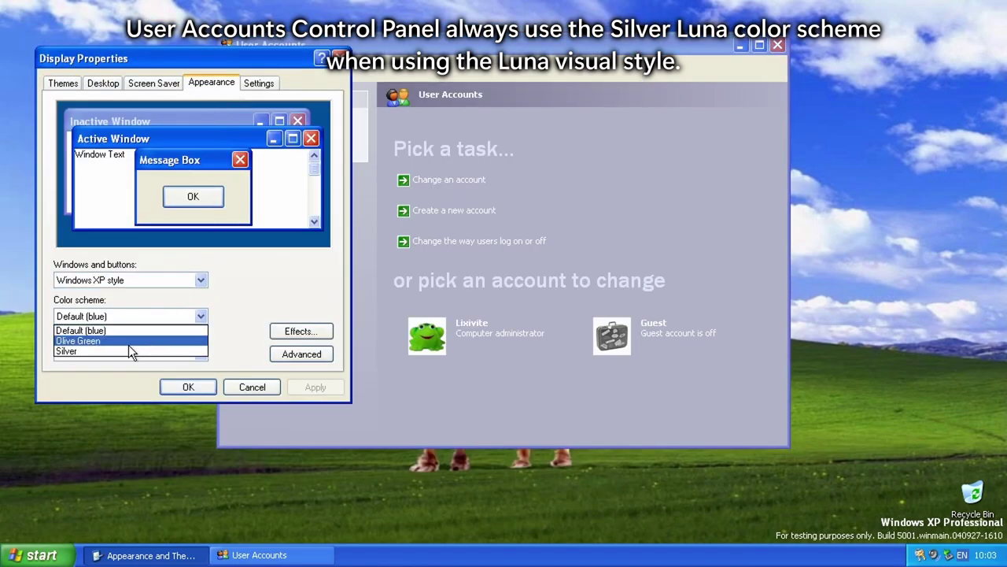
pyautogui.click(128, 343)
pyautogui.click(315, 387)
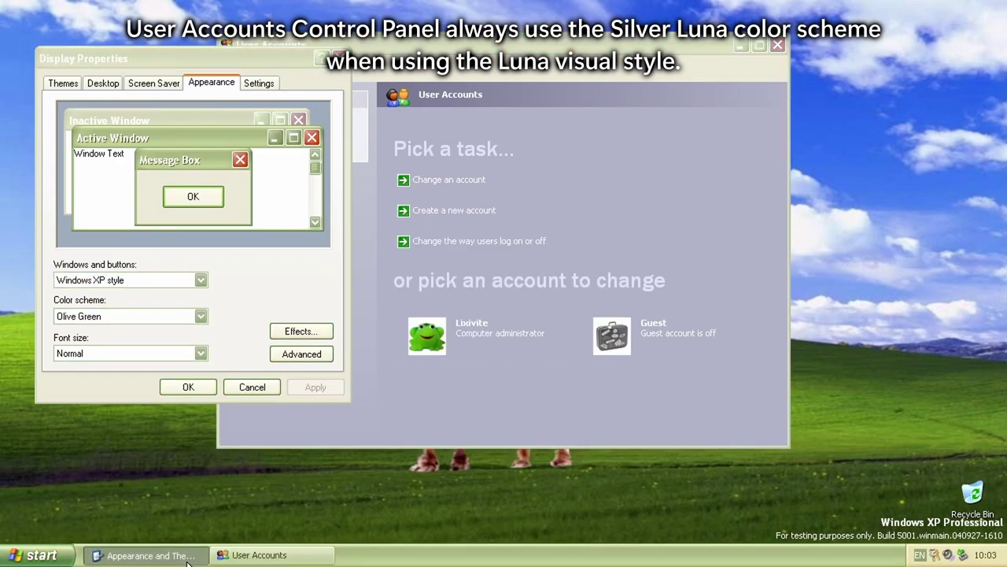
pyautogui.click(143, 555)
pyautogui.moveTo(682, 57); pyautogui.dragTo(896, 115)
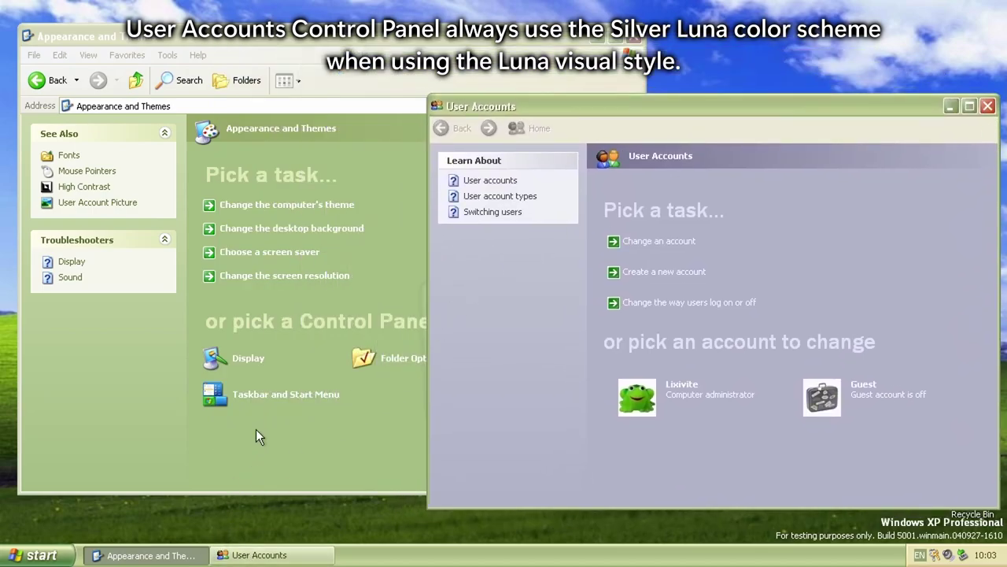
# Step: Switch the Display Properties colour scheme to Silver and apply it
pyautogui.click(308, 205)
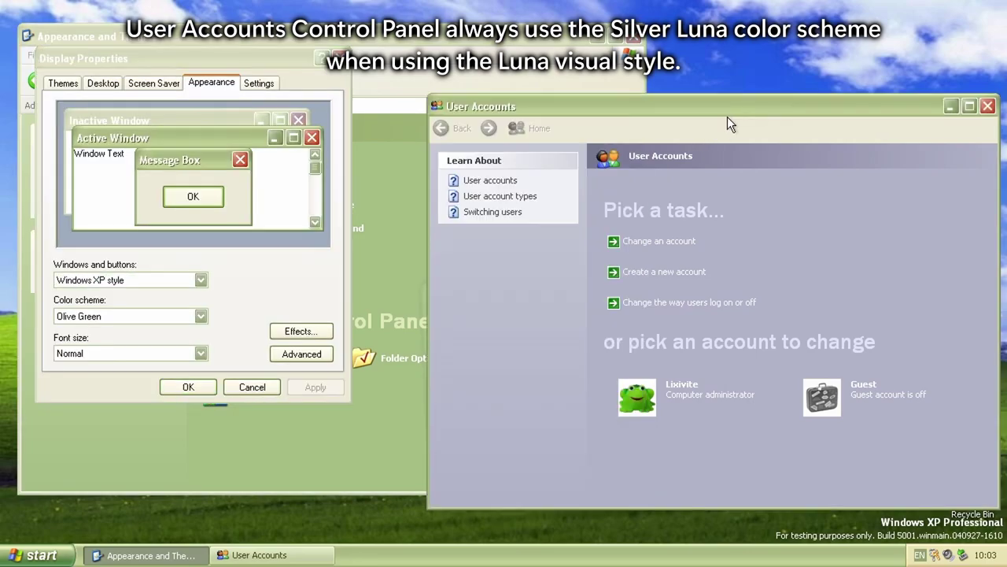
pyautogui.moveTo(196, 59); pyautogui.dragTo(196, 160)
pyautogui.click(135, 417)
pyautogui.click(136, 445)
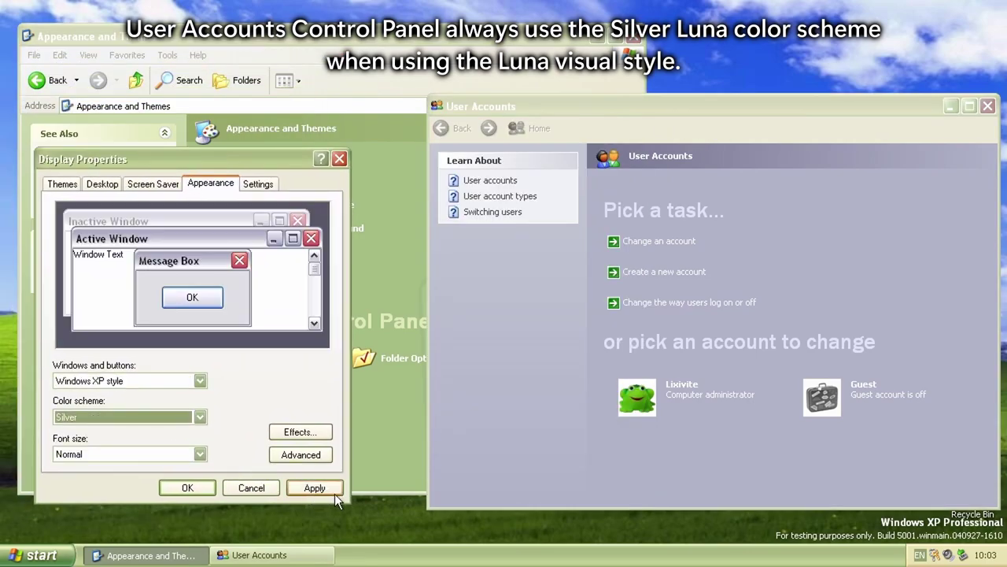
pyautogui.click(314, 488)
# Step: Restore the Default (blue) colour scheme and apply it
pyautogui.moveTo(297, 163)
pyautogui.mouseDown()
pyautogui.moveTo(235, 184)
pyautogui.moveTo(247, 240)
pyautogui.moveTo(303, 155)
pyautogui.mouseUp()
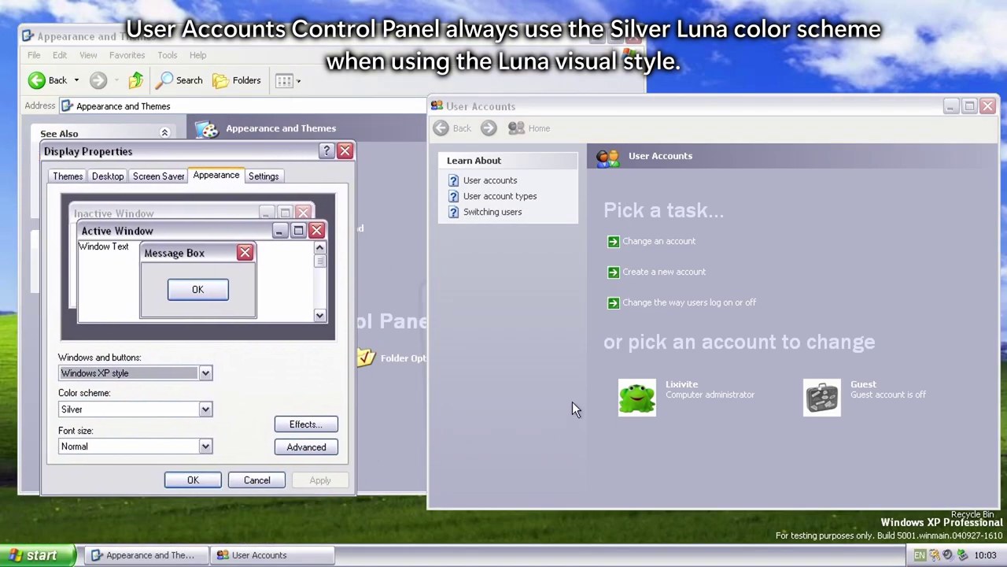
pyautogui.moveTo(236, 160); pyautogui.dragTo(220, 185)
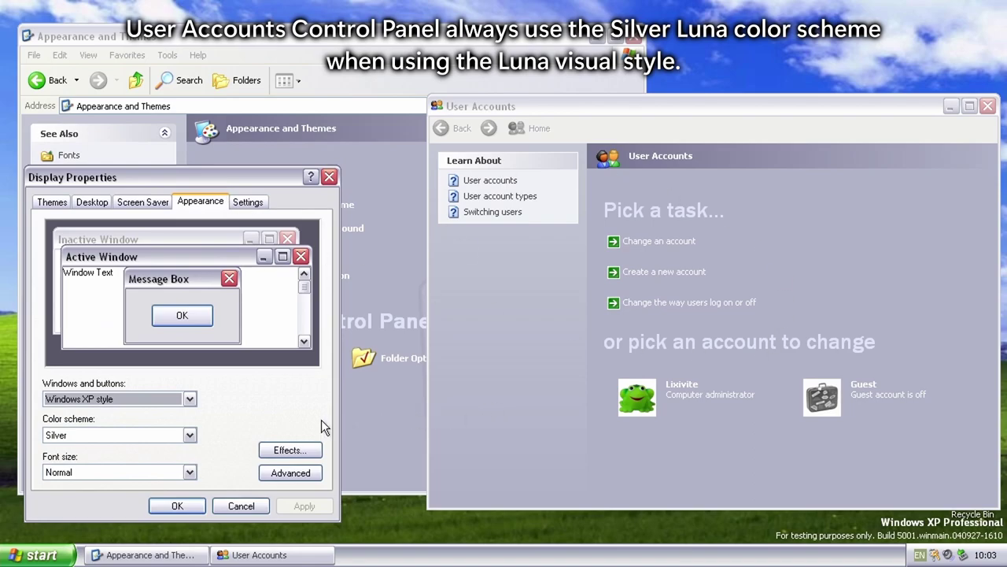
pyautogui.click(192, 435)
pyautogui.click(106, 450)
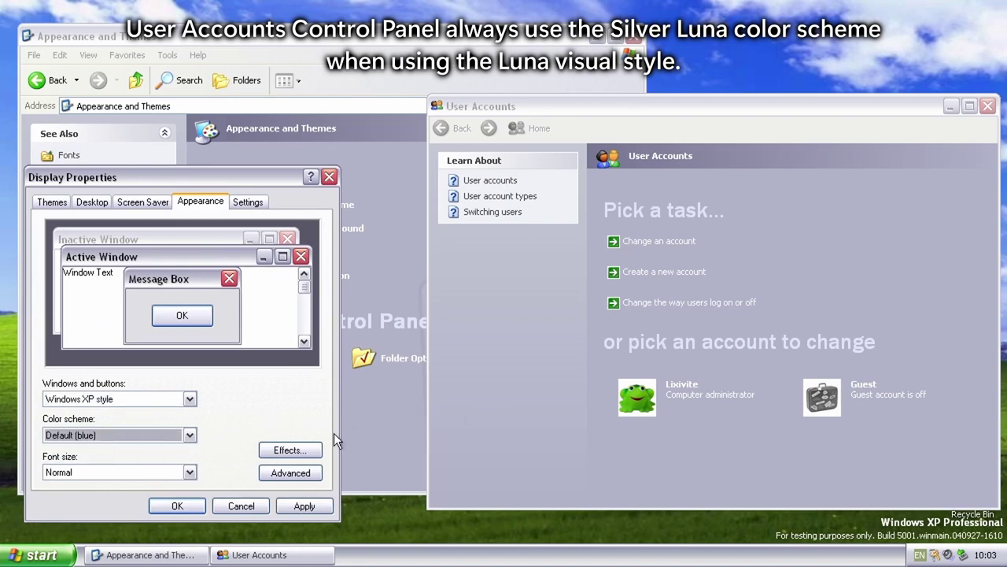
pyautogui.click(304, 505)
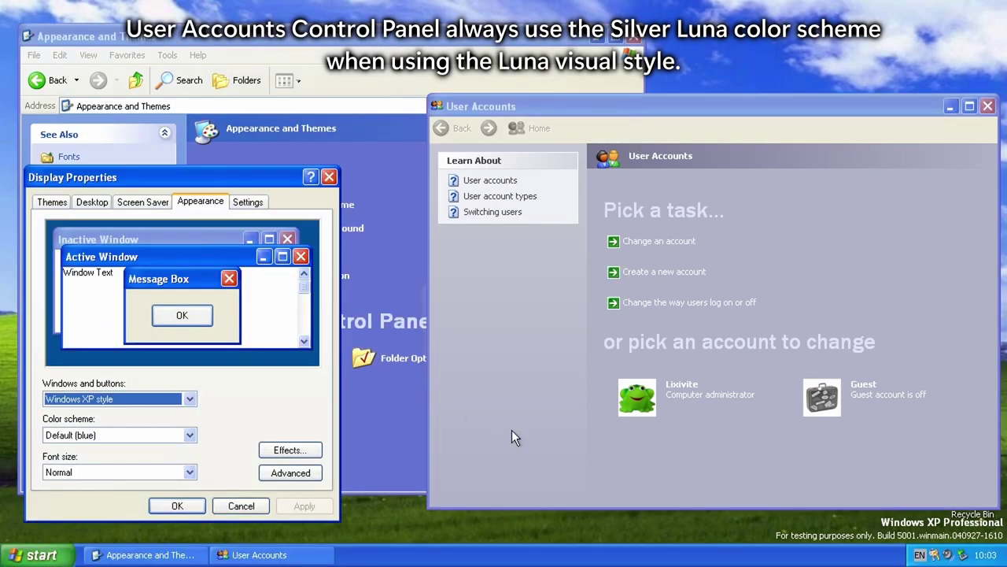
# Step: Close User Accounts and go back to the Control Panel categories
pyautogui.click(513, 438)
pyautogui.click(987, 107)
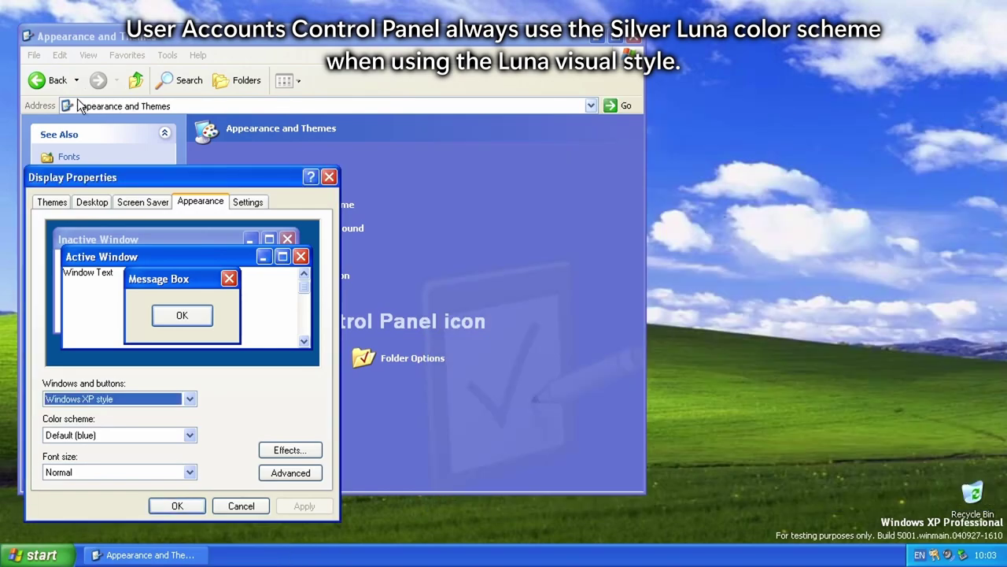
pyautogui.click(47, 80)
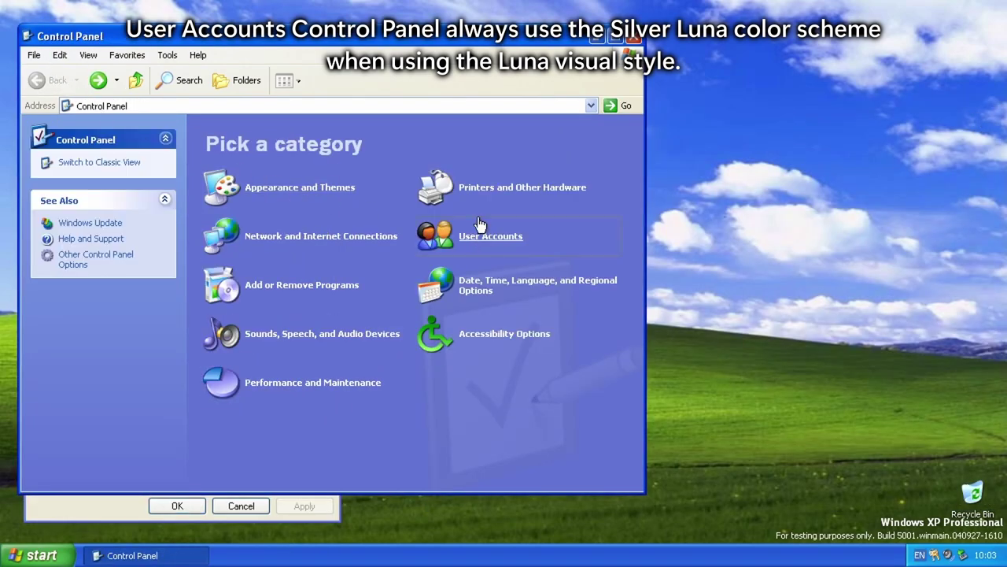
# Step: Reopen User Accounts and apply the Windows Classic theme in Display Properties
pyautogui.click(480, 238)
pyautogui.moveTo(433, 50); pyautogui.dragTo(537, 112)
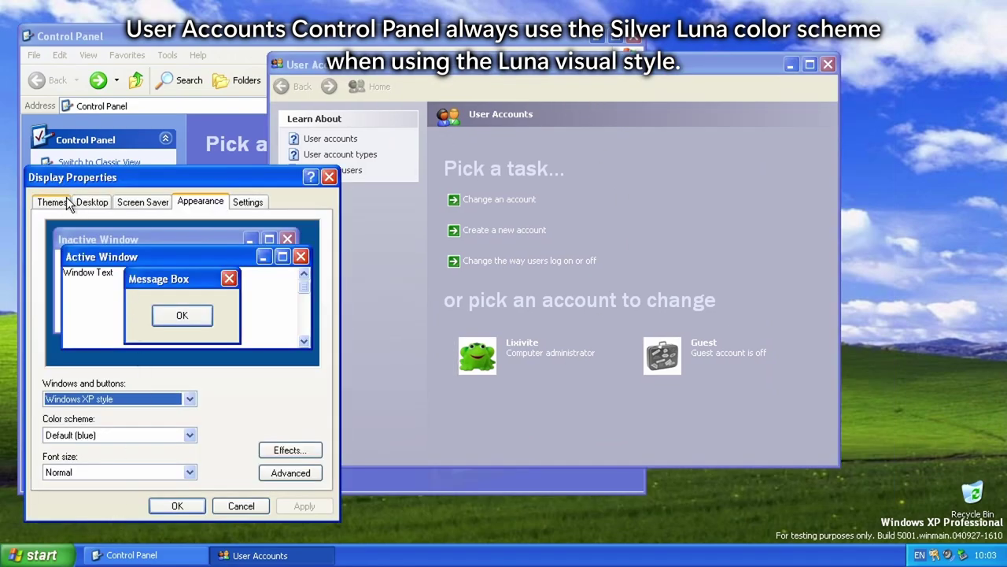
pyautogui.click(51, 202)
pyautogui.click(186, 272)
pyautogui.click(78, 318)
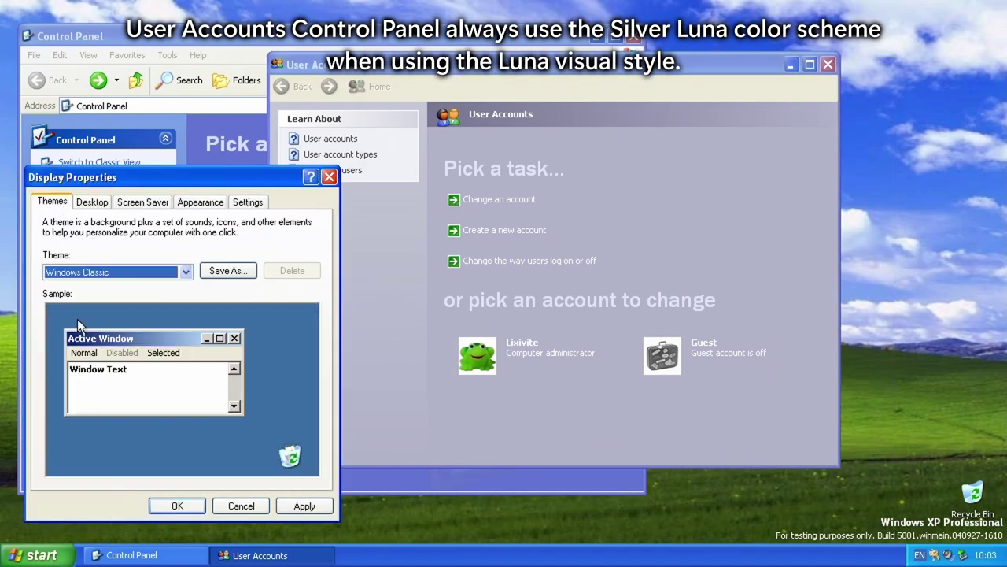
pyautogui.click(306, 506)
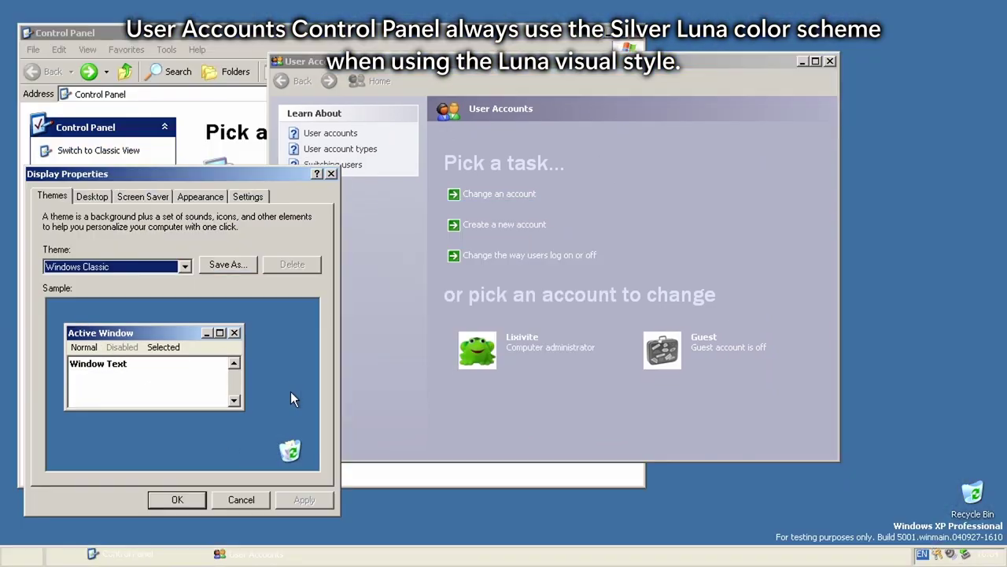
# Step: Close User Accounts and apply the Windows XP theme
pyautogui.click(830, 60)
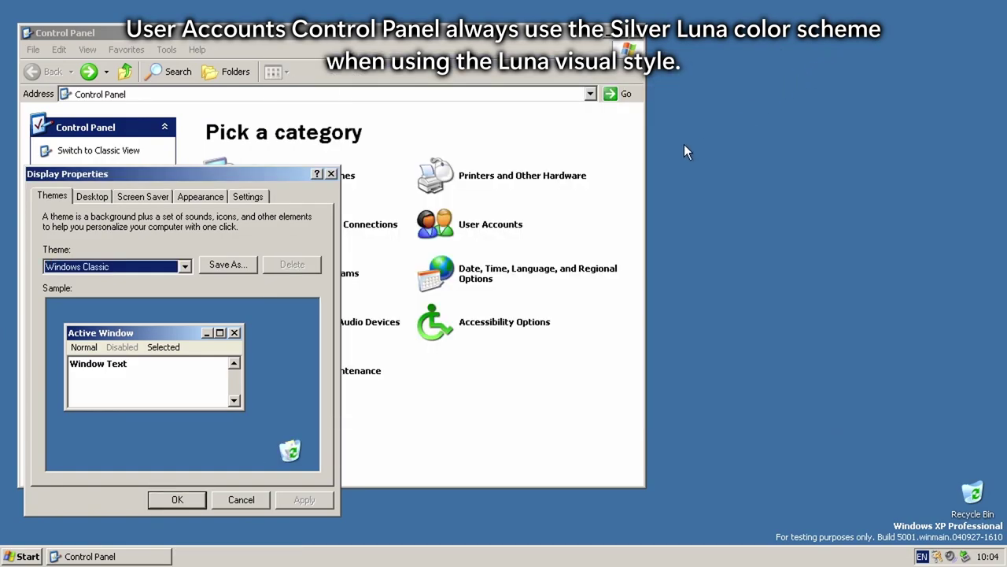
pyautogui.click(468, 238)
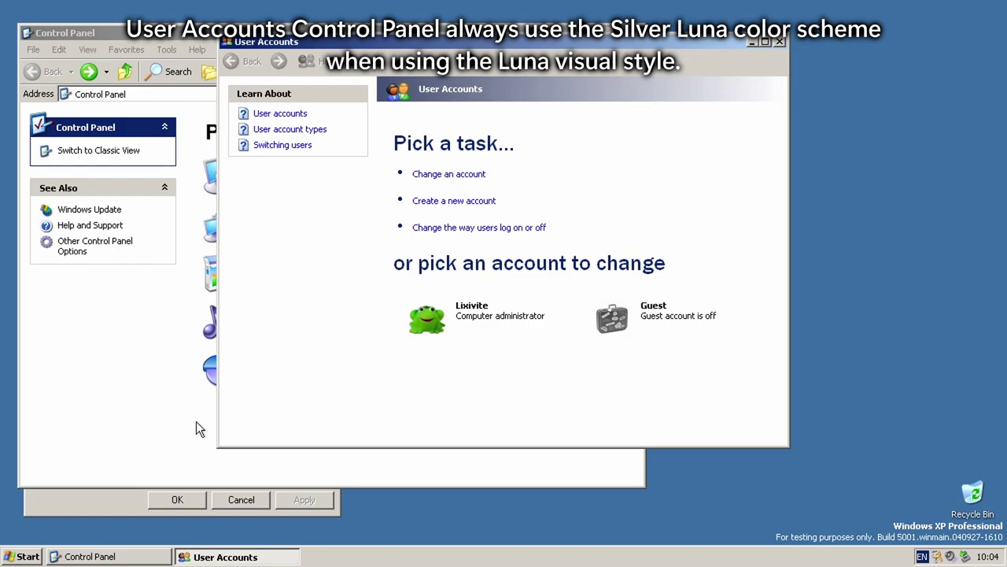
pyautogui.click(96, 503)
pyautogui.click(778, 43)
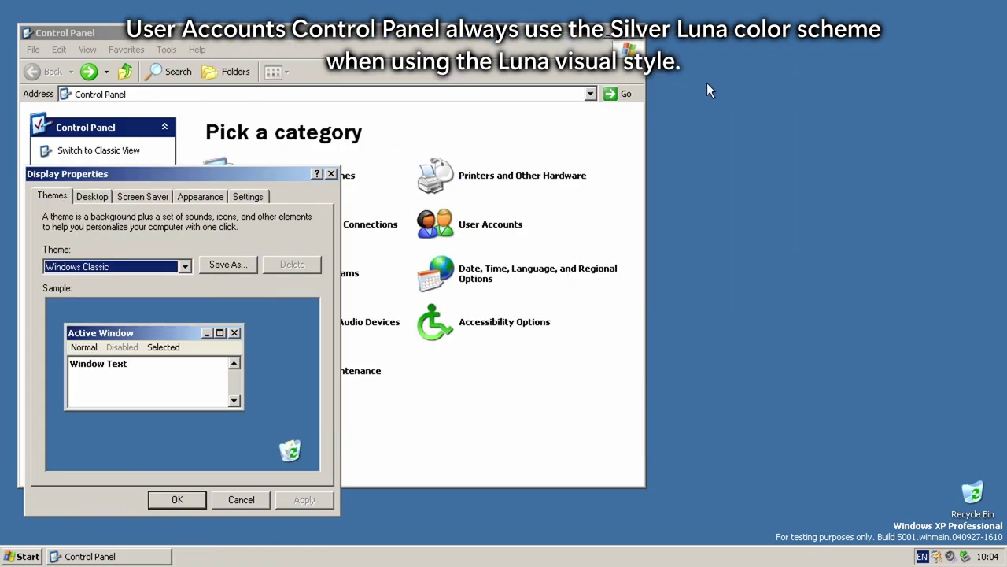
pyautogui.click(169, 266)
pyautogui.click(111, 292)
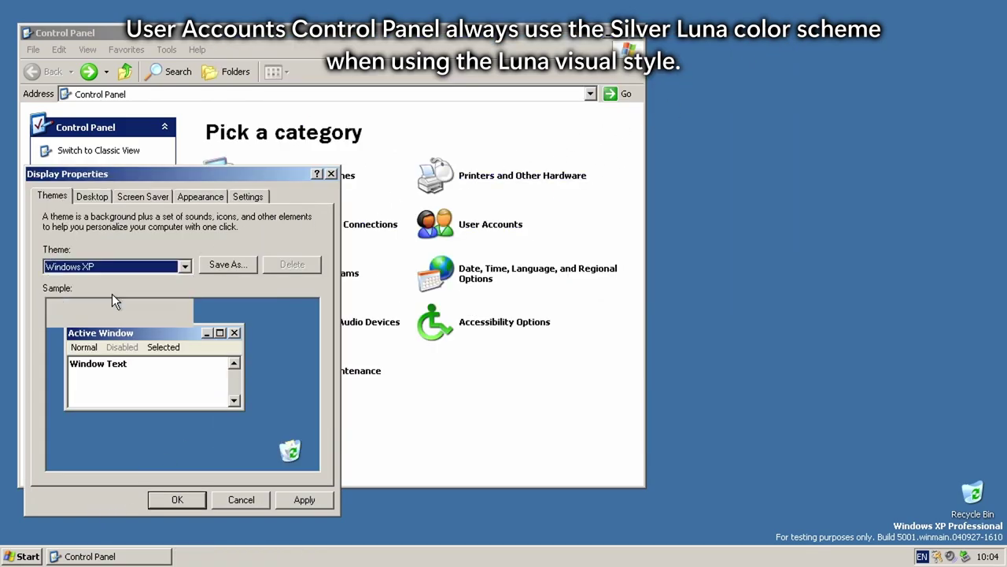
pyautogui.click(303, 502)
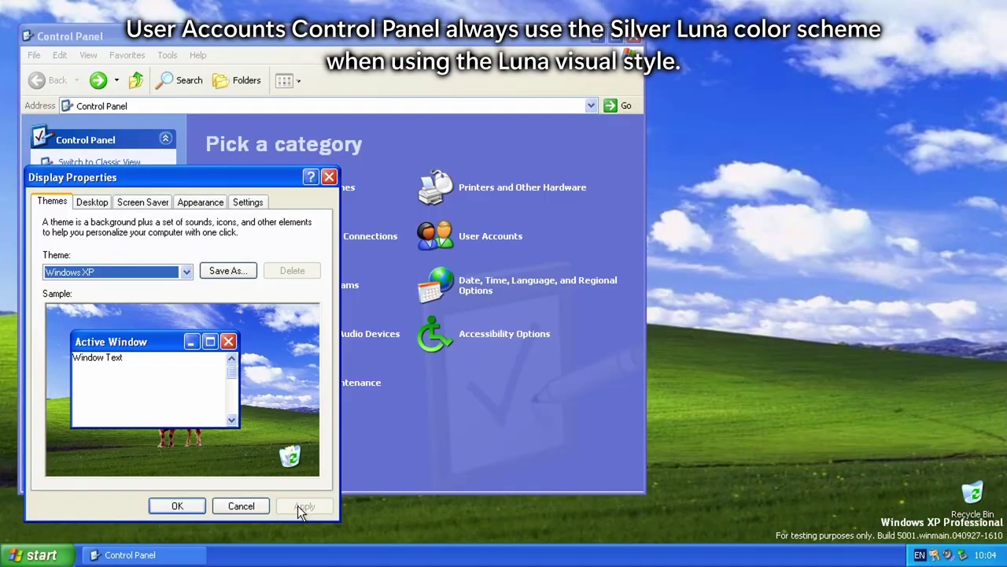
# Step: Reopen User Accounts beside the Display Properties Appearance tab
pyautogui.click(491, 235)
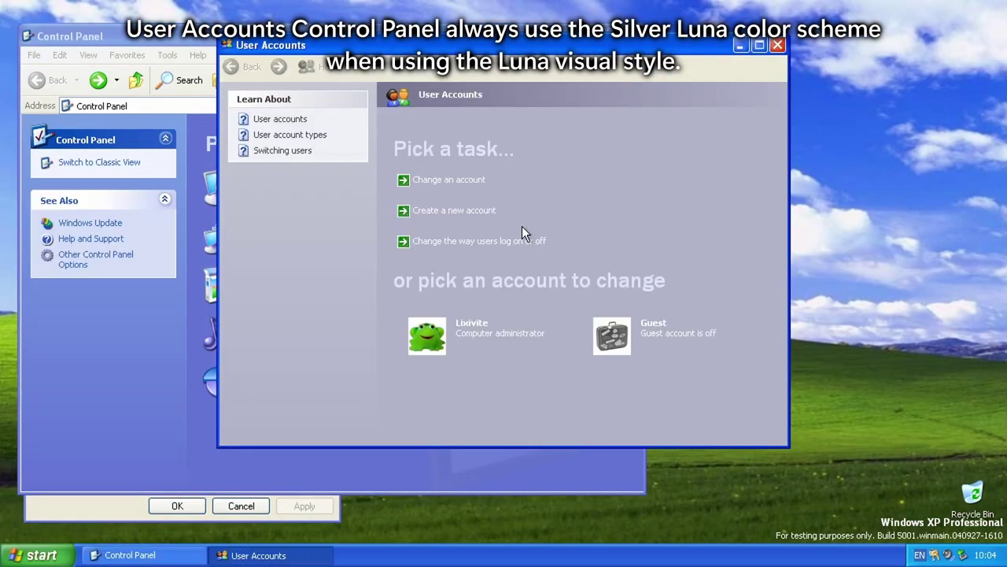
pyautogui.click(68, 503)
pyautogui.click(206, 202)
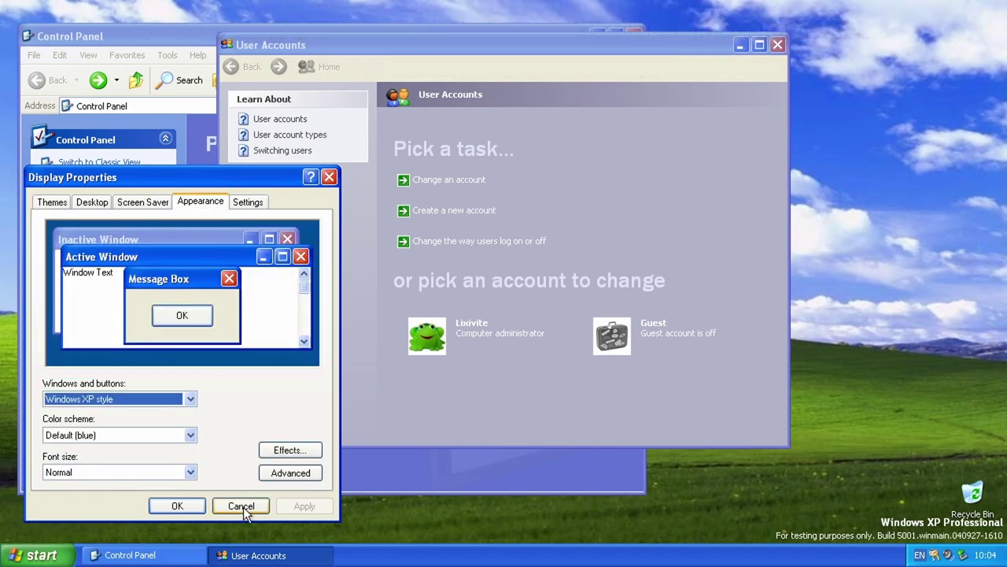
pyautogui.moveTo(455, 60); pyautogui.dragTo(674, 100)
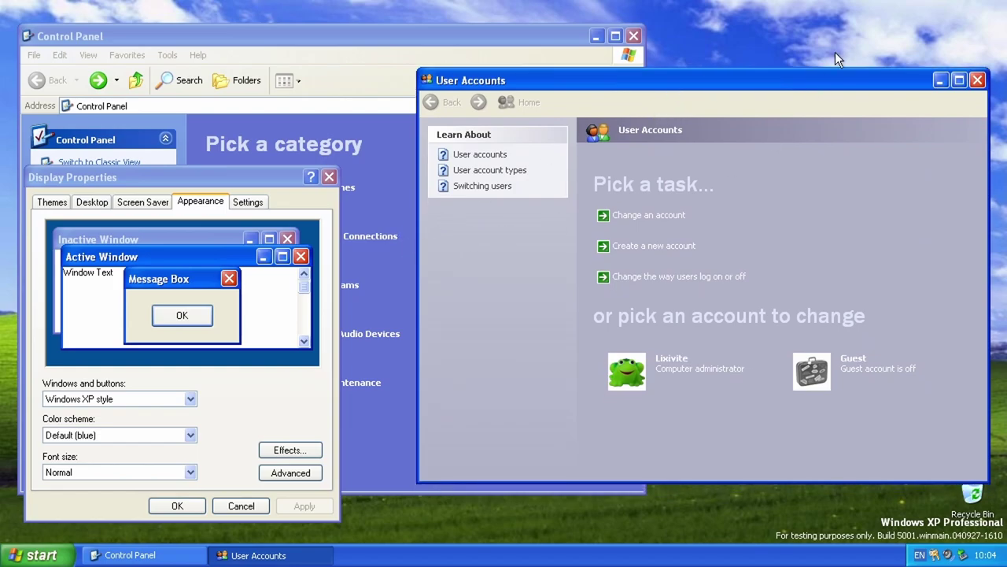
# Step: Cancel Display Properties, visit Create a new account and Change an account, then close User Accounts
pyautogui.click(240, 505)
pyautogui.moveTo(868, 72); pyautogui.dragTo(672, 73)
pyautogui.click(455, 245)
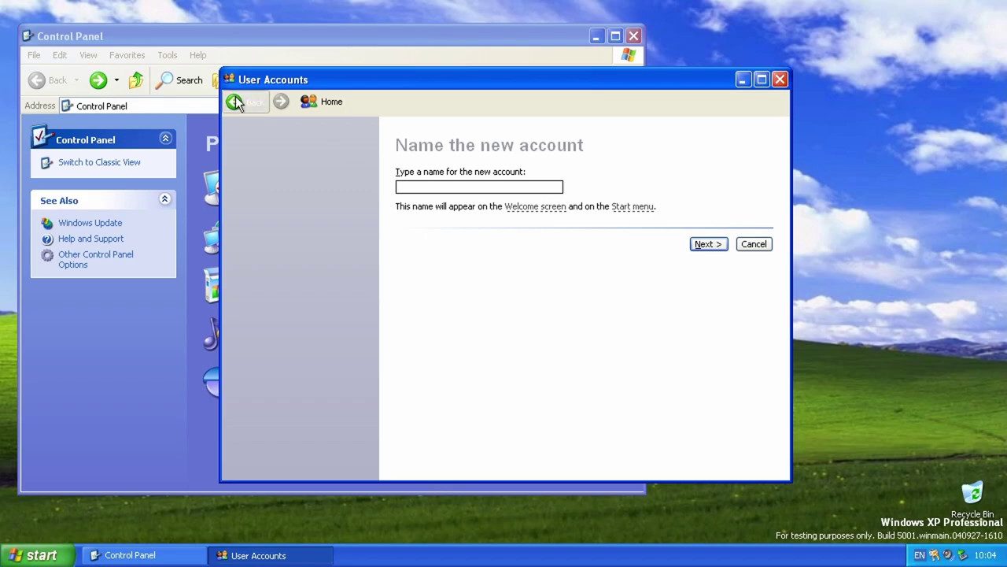
pyautogui.click(234, 98)
pyautogui.click(437, 214)
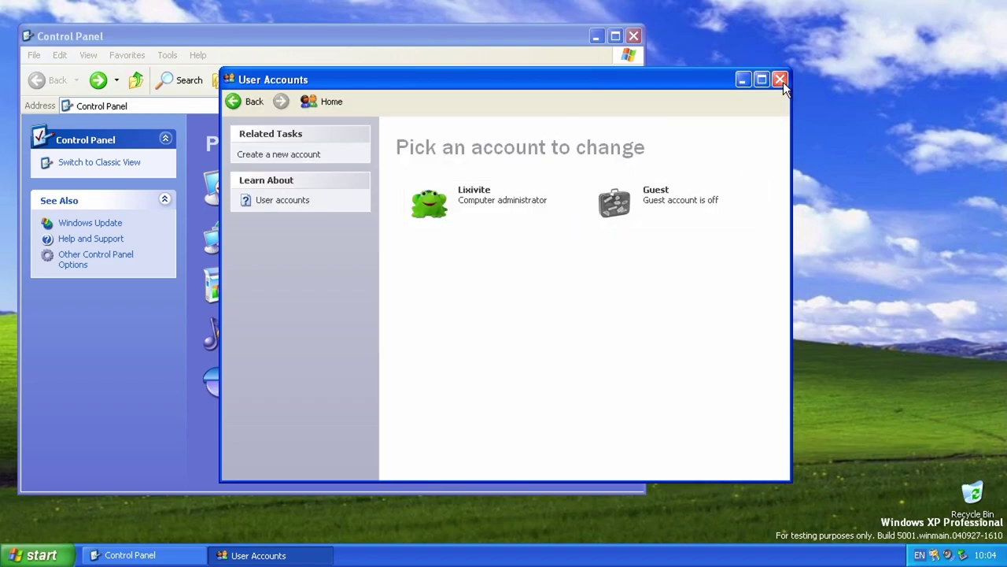
pyautogui.click(780, 80)
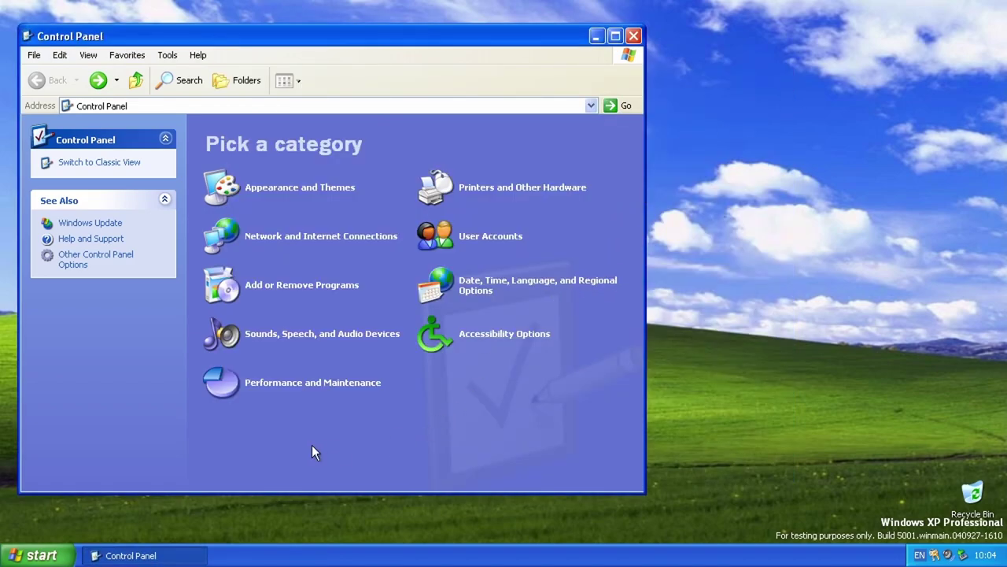
# Step: Open Sounds and Audio Devices and play the Asterisk, Critical Battery Alarm and Critical Stop sounds
pyautogui.click(317, 334)
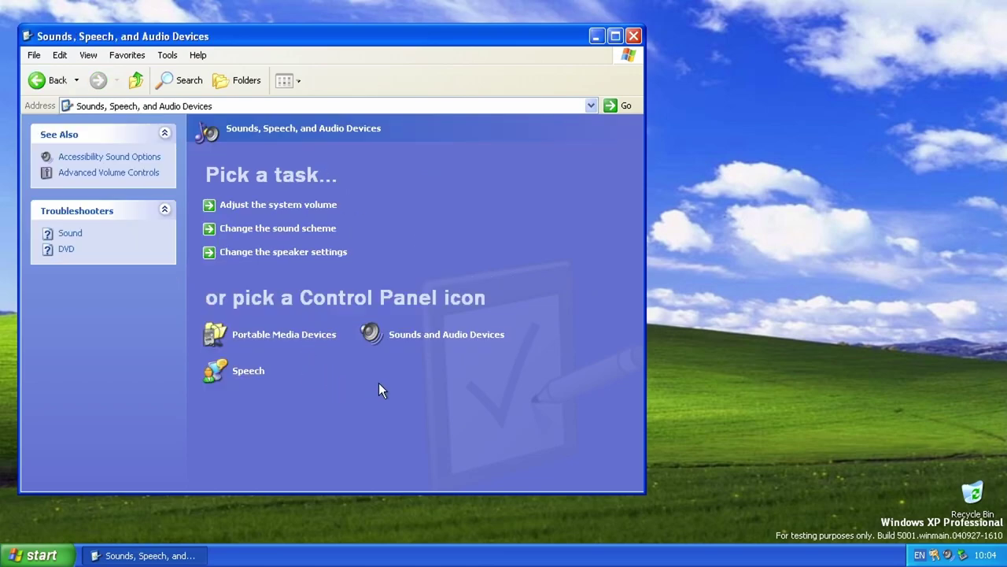
pyautogui.click(429, 337)
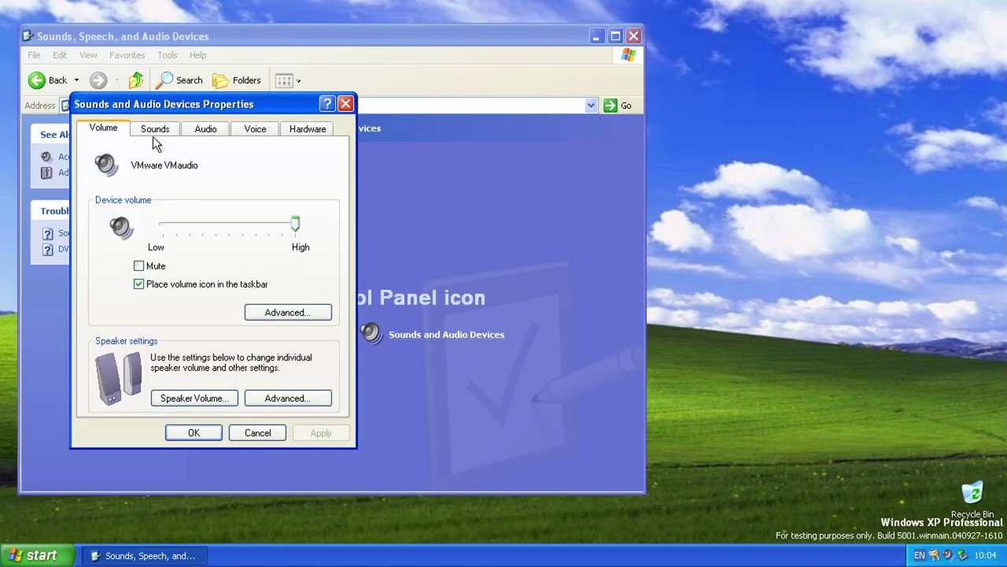
pyautogui.click(153, 136)
pyautogui.click(136, 309)
pyautogui.click(265, 396)
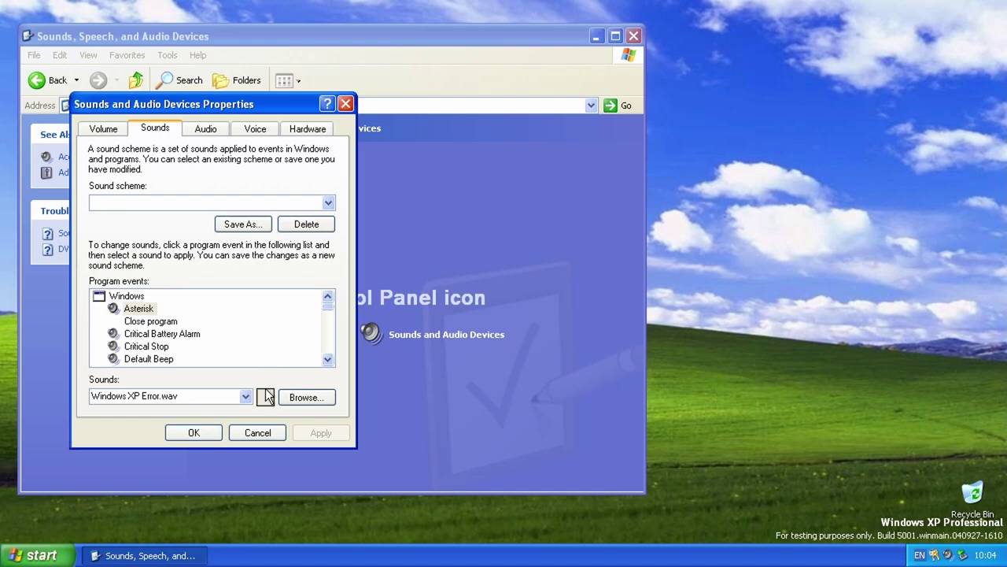
pyautogui.click(158, 334)
pyautogui.click(265, 395)
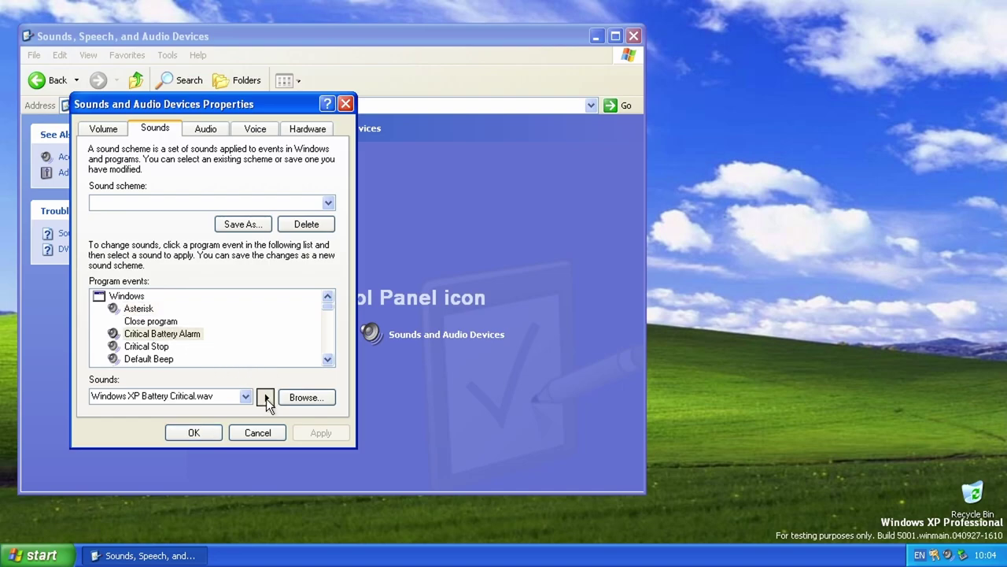
pyautogui.click(150, 346)
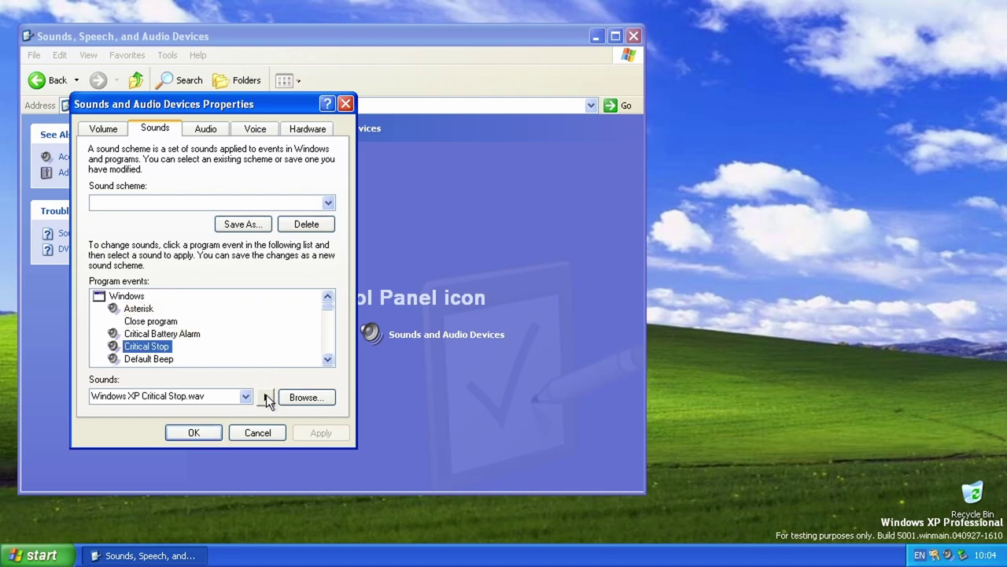
pyautogui.doubleClick(327, 359)
pyautogui.click(328, 359)
# Step: Play the Default Beep, Device Connect, Device Disconnect and Device Failed to Connect sounds
pyautogui.click(149, 321)
pyautogui.click(265, 397)
pyautogui.click(183, 334)
pyautogui.click(267, 397)
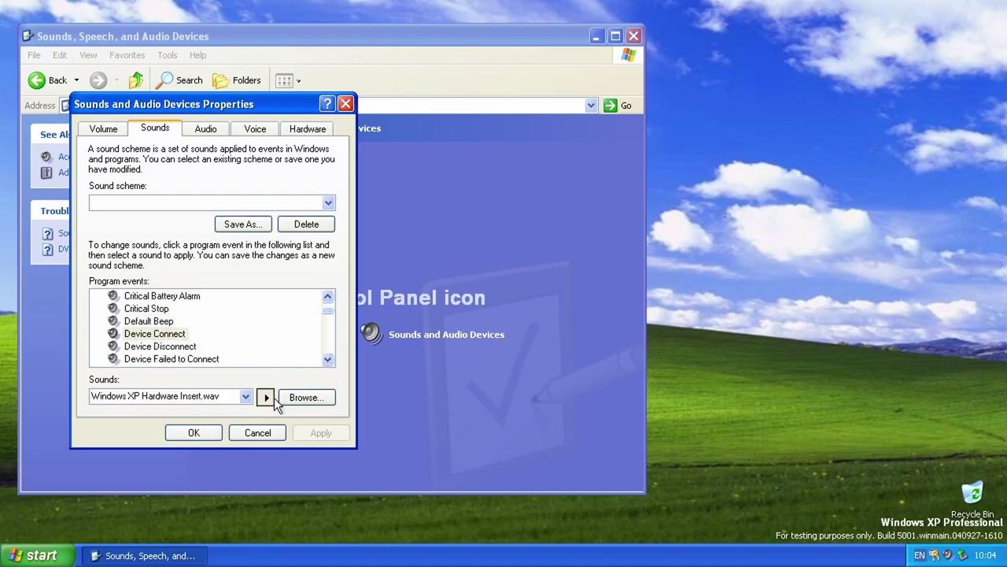
pyautogui.click(328, 361)
pyautogui.doubleClick(328, 360)
pyautogui.click(167, 310)
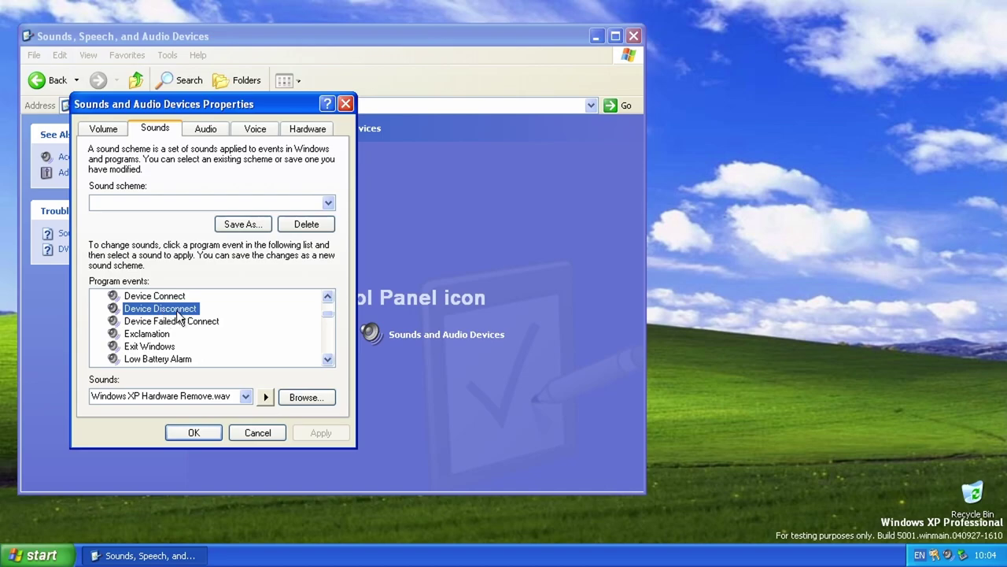
pyautogui.click(265, 397)
pyautogui.click(187, 321)
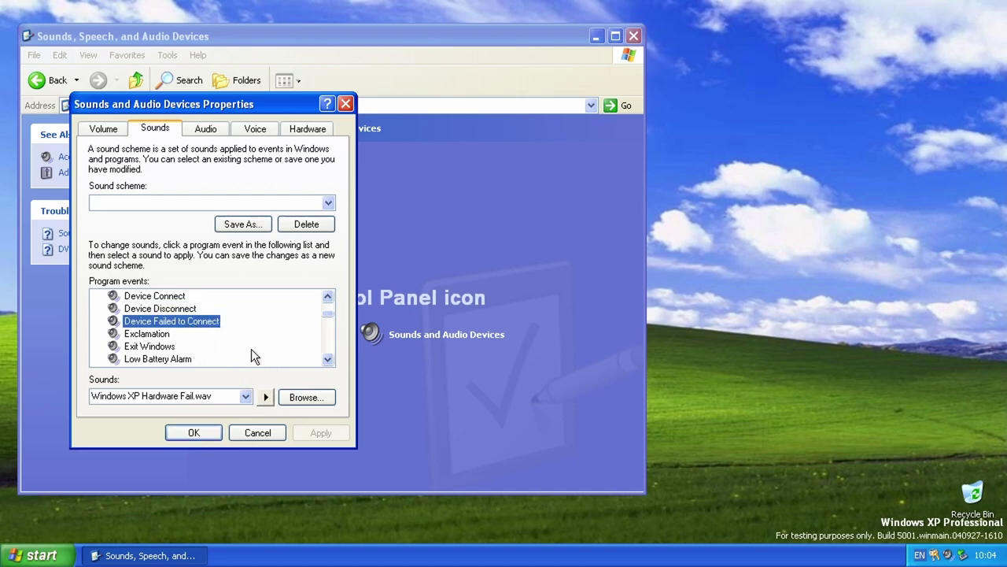
pyautogui.click(265, 397)
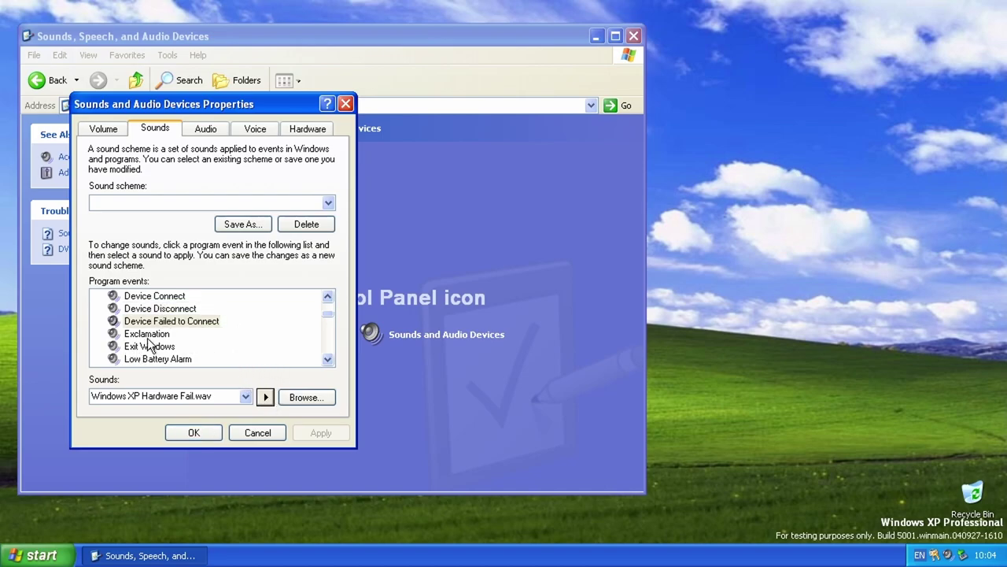
# Step: Play the Exclamation and Exit Windows sounds
pyautogui.click(148, 334)
pyautogui.click(265, 396)
pyautogui.click(327, 359)
pyautogui.click(327, 359)
pyautogui.click(150, 322)
pyautogui.click(265, 397)
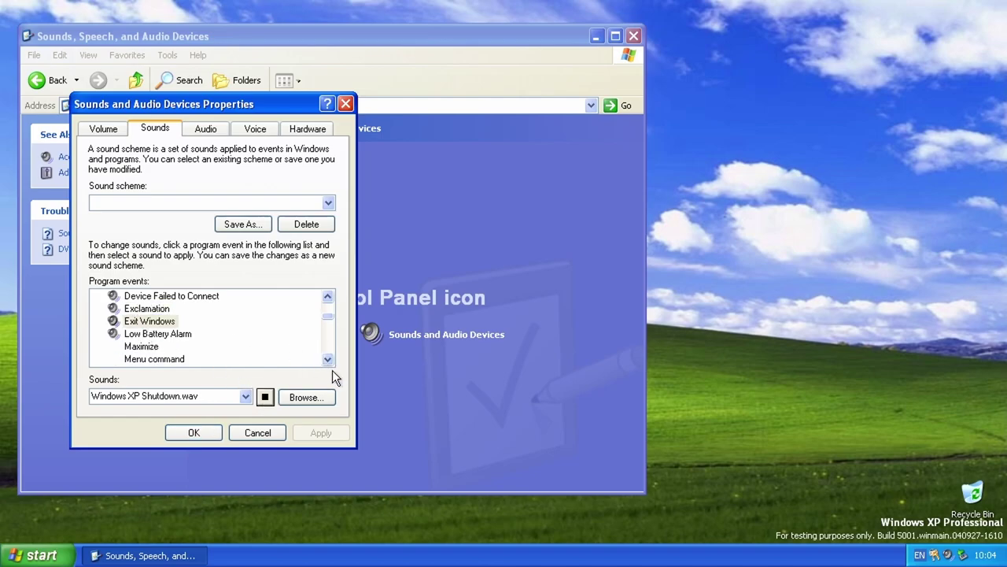
pyautogui.click(327, 359)
# Step: Play the Low Battery Alarm, New Mail Notification and Start Windows sounds
pyautogui.click(327, 359)
pyautogui.click(327, 360)
pyautogui.click(325, 360)
pyautogui.click(325, 360)
pyautogui.click(325, 359)
pyautogui.click(327, 296)
pyautogui.click(327, 295)
pyautogui.click(328, 296)
pyautogui.click(327, 296)
pyautogui.click(136, 323)
pyautogui.click(265, 397)
pyautogui.click(328, 359)
pyautogui.click(327, 360)
pyautogui.click(328, 360)
pyautogui.click(328, 360)
pyautogui.click(327, 360)
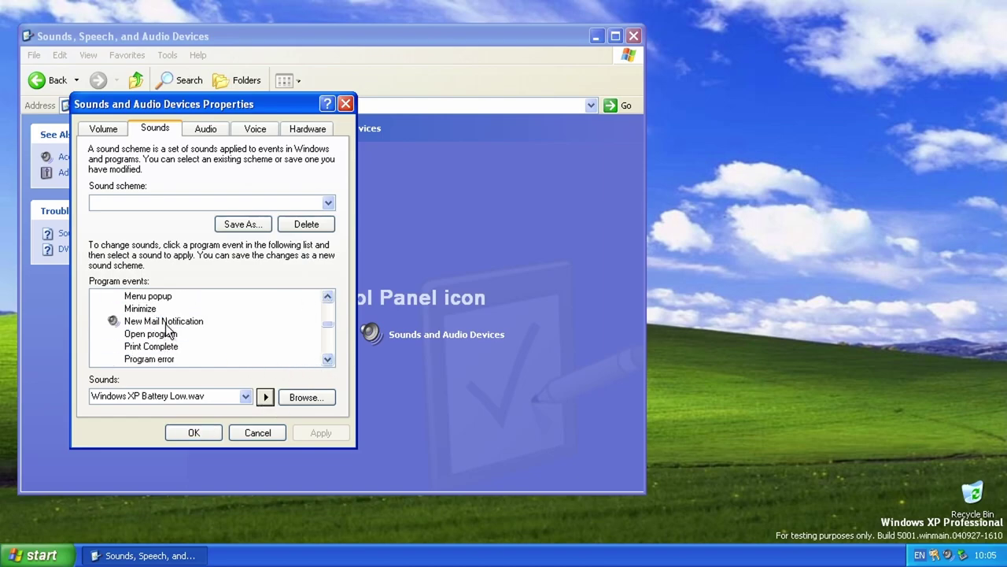
pyautogui.click(167, 323)
pyautogui.click(262, 397)
pyautogui.click(327, 360)
pyautogui.click(327, 360)
pyautogui.click(327, 359)
pyautogui.click(328, 359)
pyautogui.click(327, 360)
pyautogui.click(327, 359)
pyautogui.click(324, 361)
pyautogui.click(170, 347)
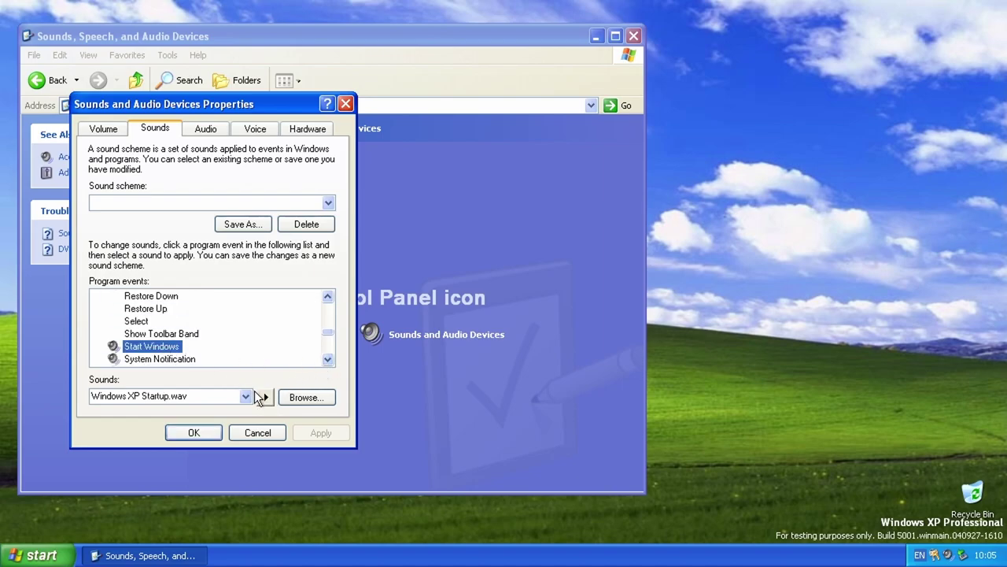
pyautogui.click(259, 398)
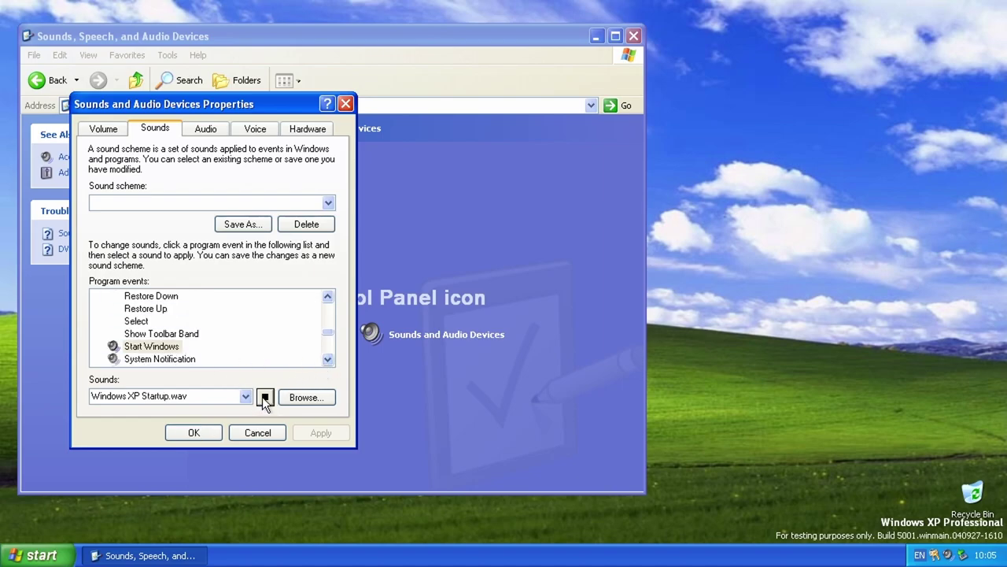
pyautogui.click(328, 360)
pyautogui.click(328, 359)
pyautogui.click(327, 360)
pyautogui.click(328, 359)
pyautogui.click(328, 360)
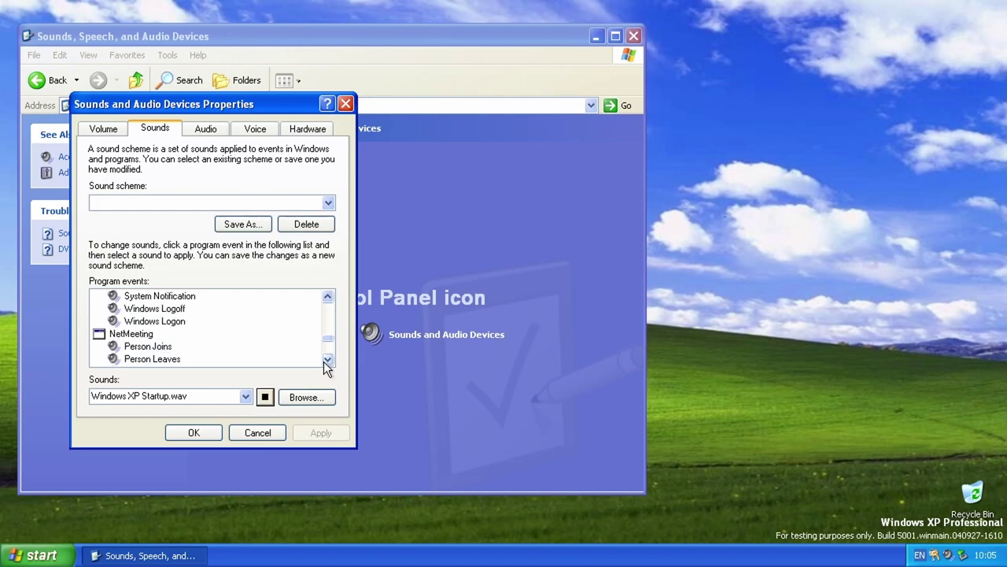
pyautogui.click(327, 298)
# Step: Play the System Notification, Windows Logoff and Windows Logon sounds
pyautogui.click(160, 310)
pyautogui.click(264, 396)
pyautogui.click(154, 321)
pyautogui.click(263, 398)
pyautogui.click(134, 336)
pyautogui.click(265, 396)
pyautogui.click(327, 358)
pyautogui.click(327, 359)
pyautogui.click(327, 358)
pyautogui.click(327, 359)
# Step: Play the NetMeeting Person Joins, Person Leaves and Receive Call sounds
pyautogui.click(148, 308)
pyautogui.click(265, 396)
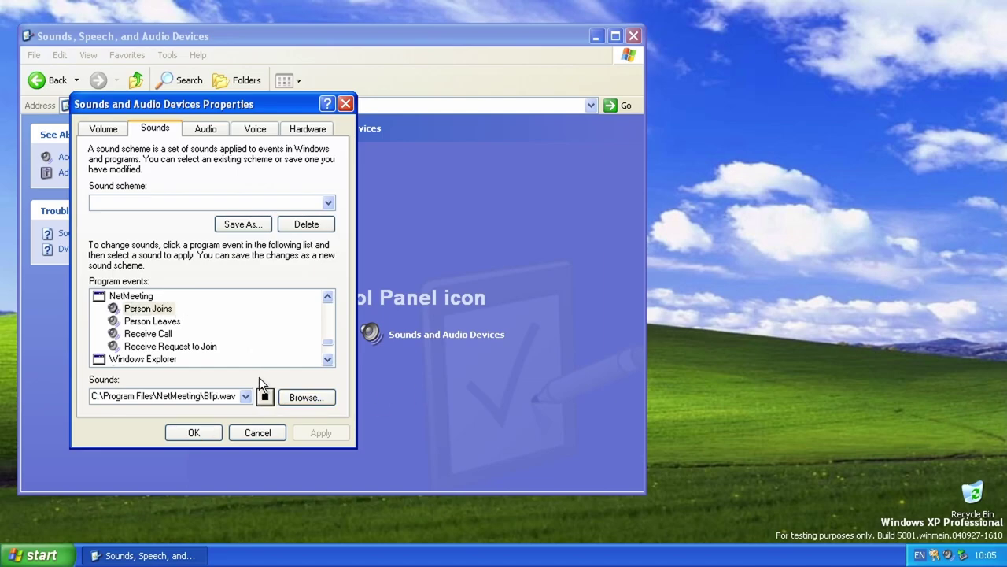
pyautogui.click(151, 321)
pyautogui.click(266, 397)
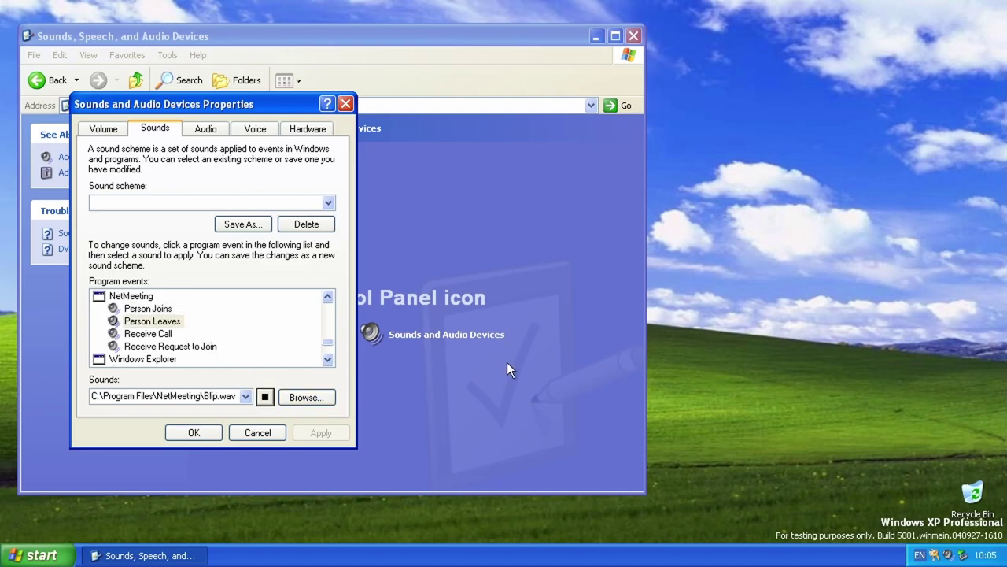
pyautogui.click(150, 333)
pyautogui.click(265, 396)
pyautogui.click(327, 359)
pyautogui.click(328, 359)
pyautogui.click(328, 358)
pyautogui.click(162, 308)
# Step: Play the Windows Explorer event sounds, declining the missing Blocked Pop-up and Information Bar files
pyautogui.click(266, 396)
pyautogui.click(328, 359)
pyautogui.click(328, 359)
pyautogui.click(328, 359)
pyautogui.click(177, 295)
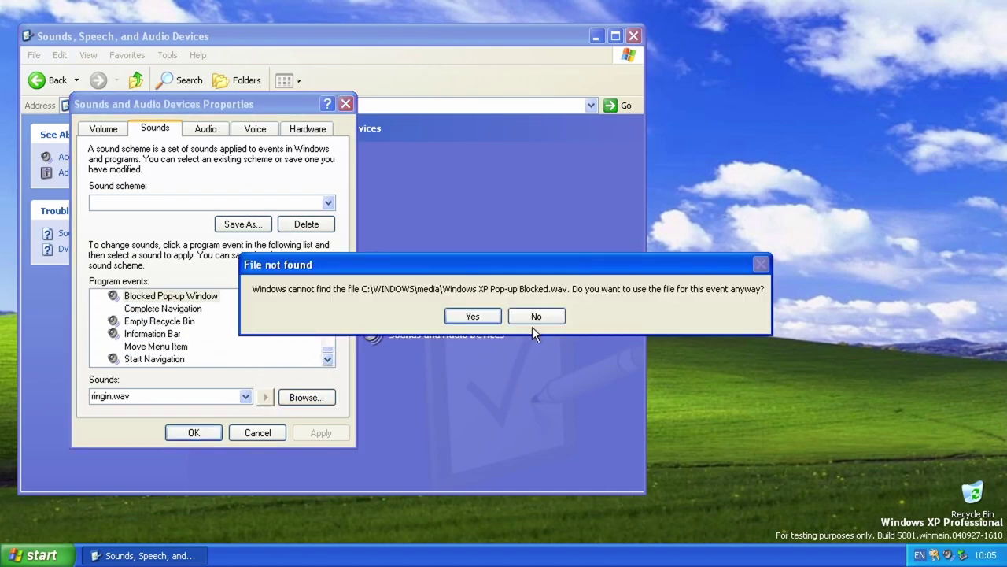
pyautogui.click(533, 321)
pyautogui.click(163, 309)
pyautogui.click(159, 321)
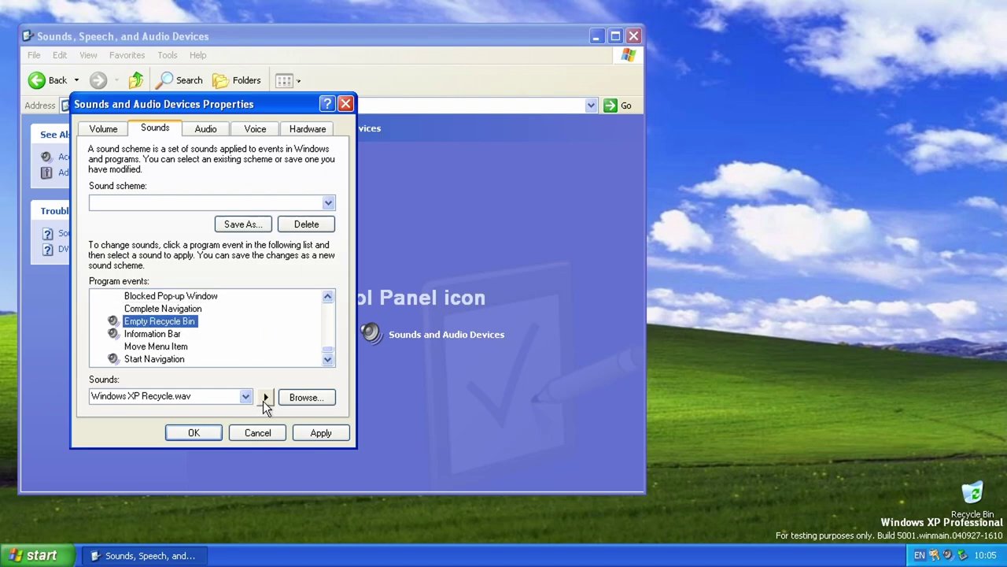
pyautogui.click(263, 399)
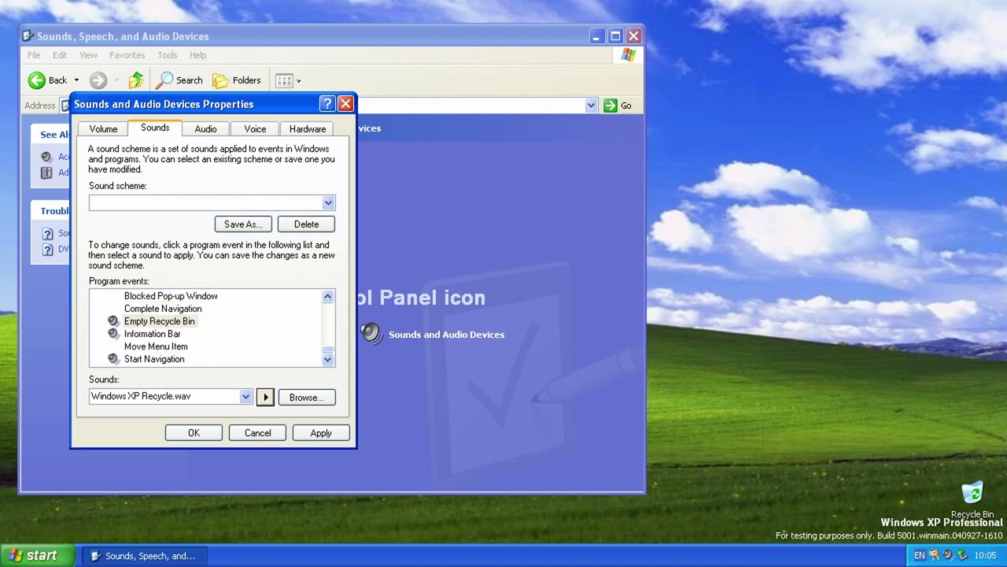
pyautogui.click(157, 333)
pyautogui.click(538, 314)
pyautogui.click(145, 358)
pyautogui.click(265, 396)
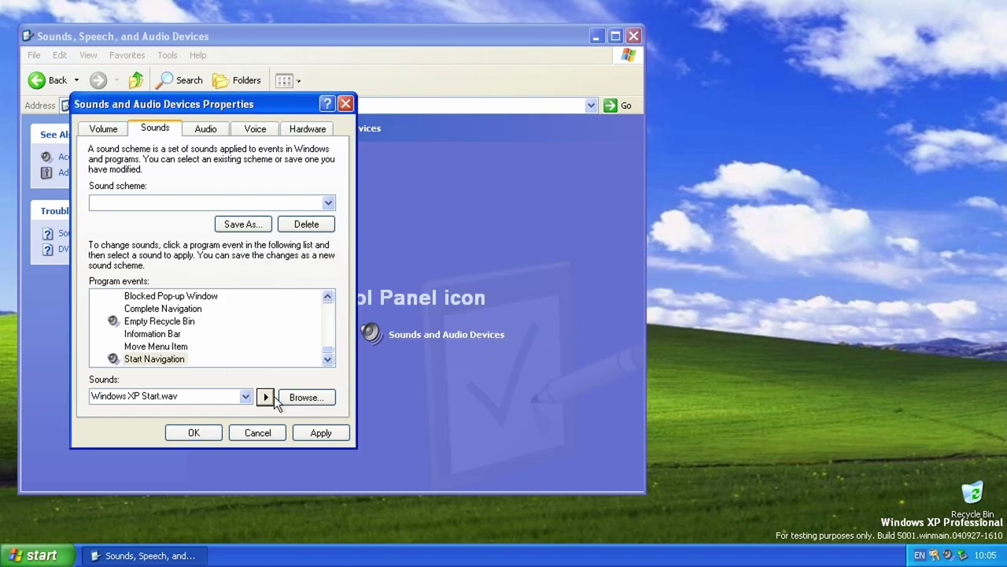
# Step: Cancel the sound settings and open the Performance and Maintenance category
pyautogui.click(258, 429)
pyautogui.click(45, 83)
pyautogui.click(380, 384)
# Step: Close Administrative Tools and open Help and Support from the Start menu
pyautogui.click(263, 381)
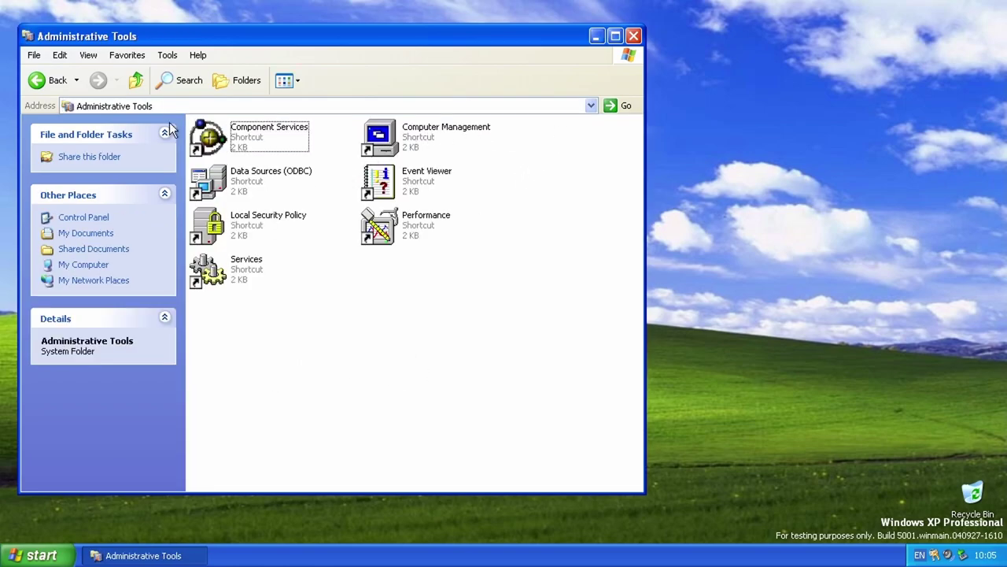
pyautogui.click(634, 36)
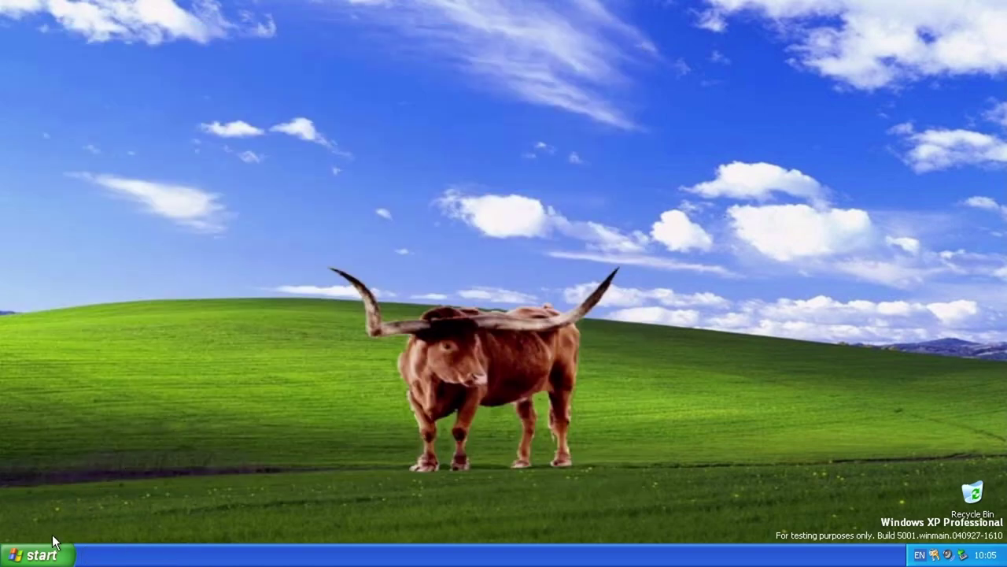
pyautogui.click(41, 556)
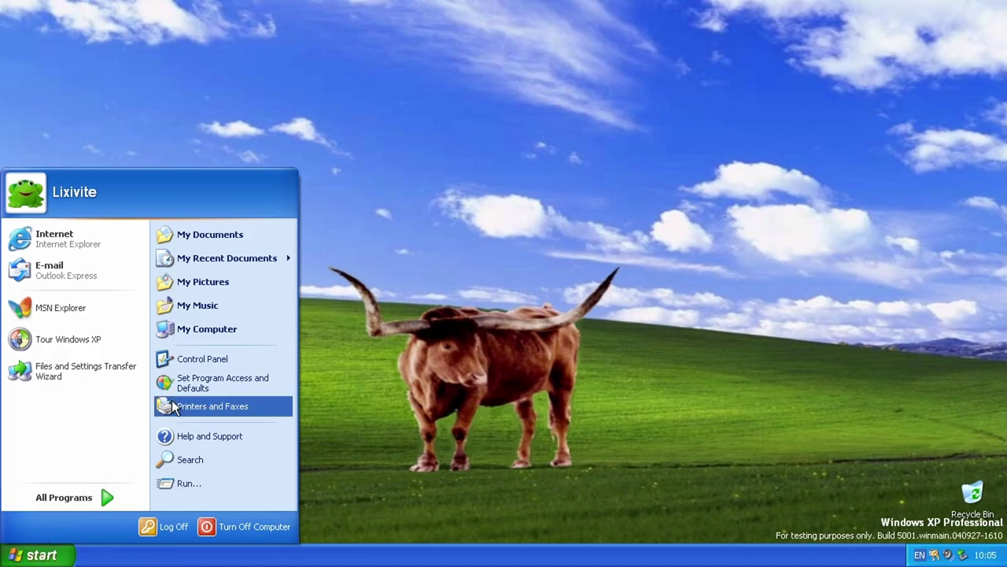
pyautogui.click(237, 428)
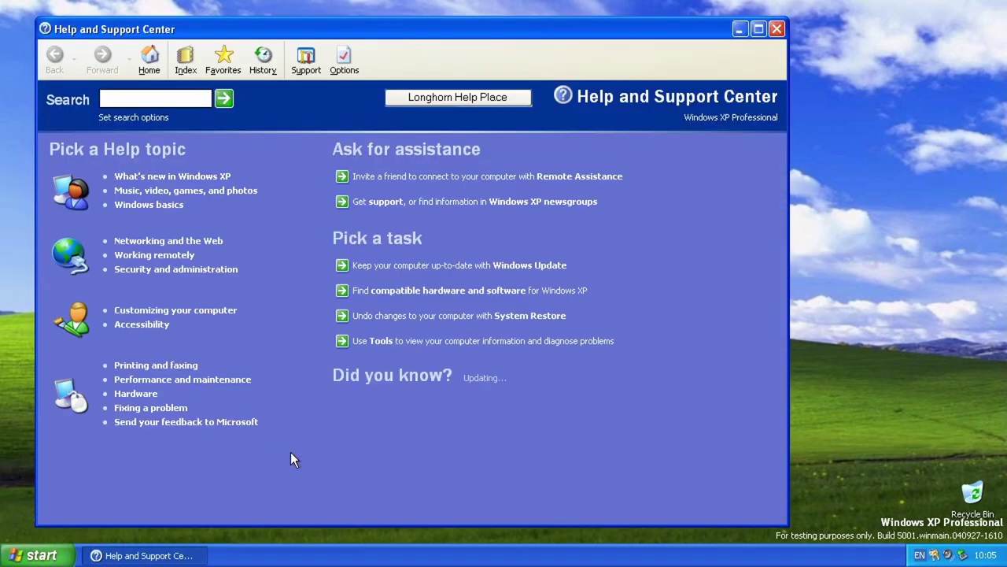
# Step: Try Longhorn Help Place three times without effect, then close Help and Support Center
pyautogui.click(503, 97)
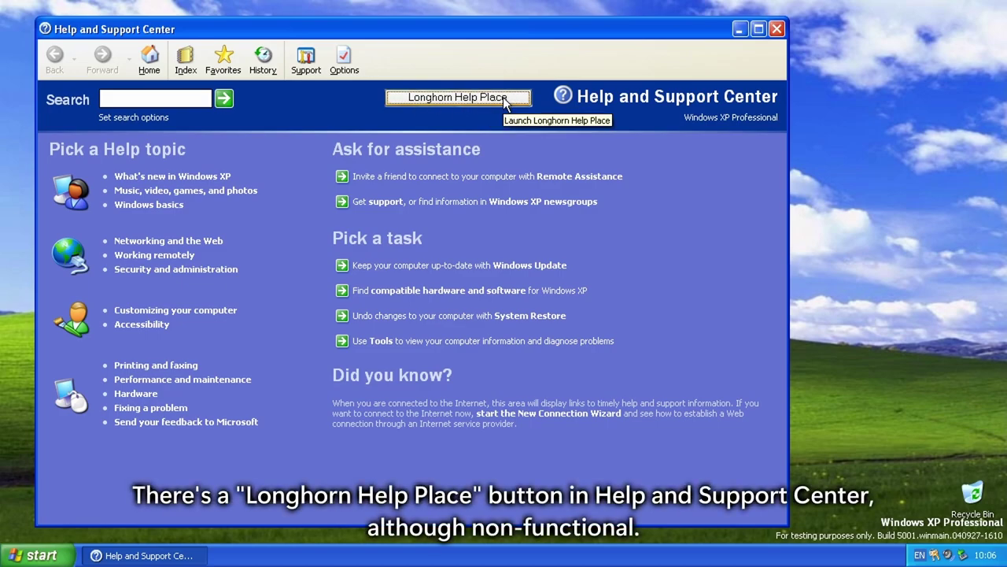
pyautogui.click(503, 97)
pyautogui.click(503, 97)
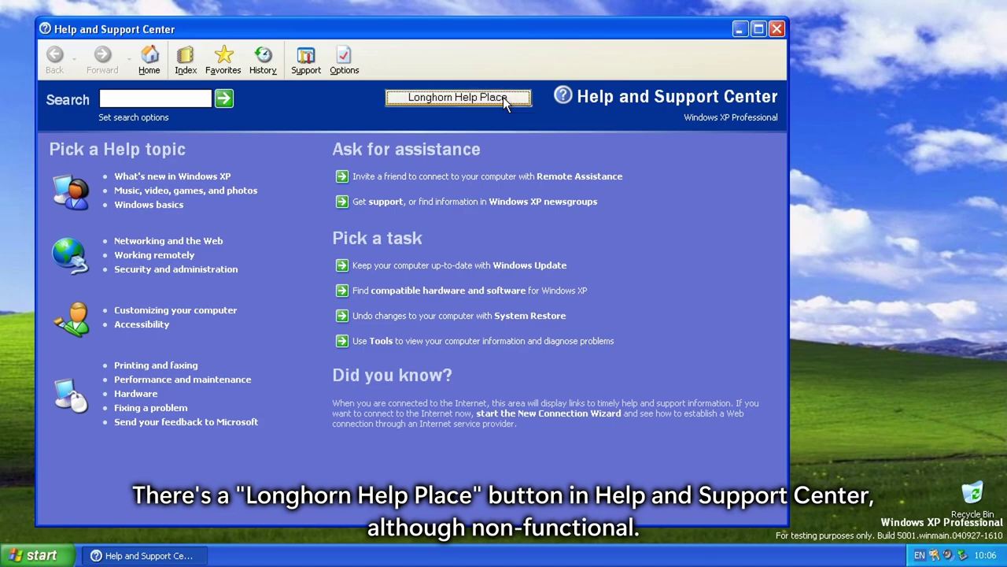
pyautogui.click(401, 467)
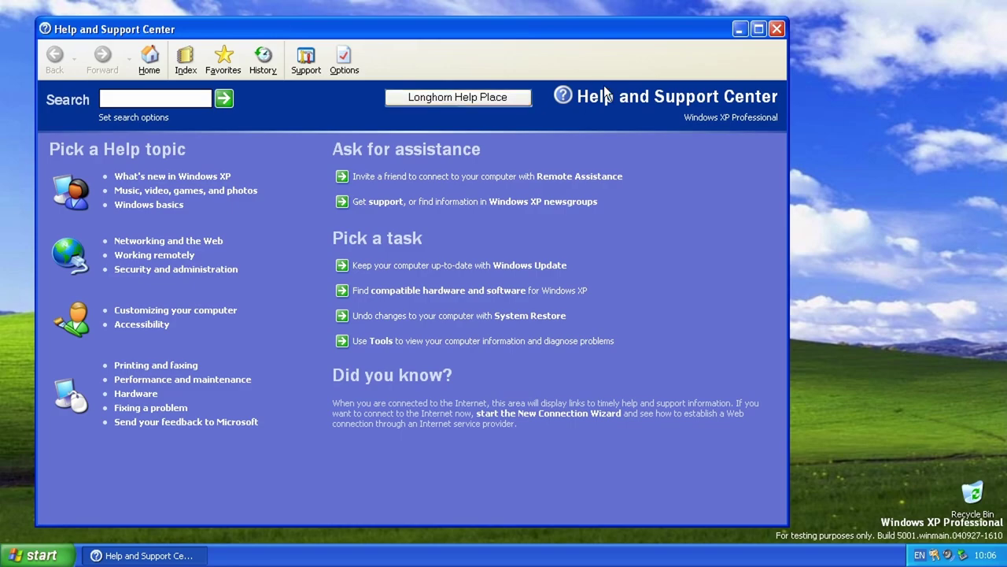
pyautogui.click(776, 32)
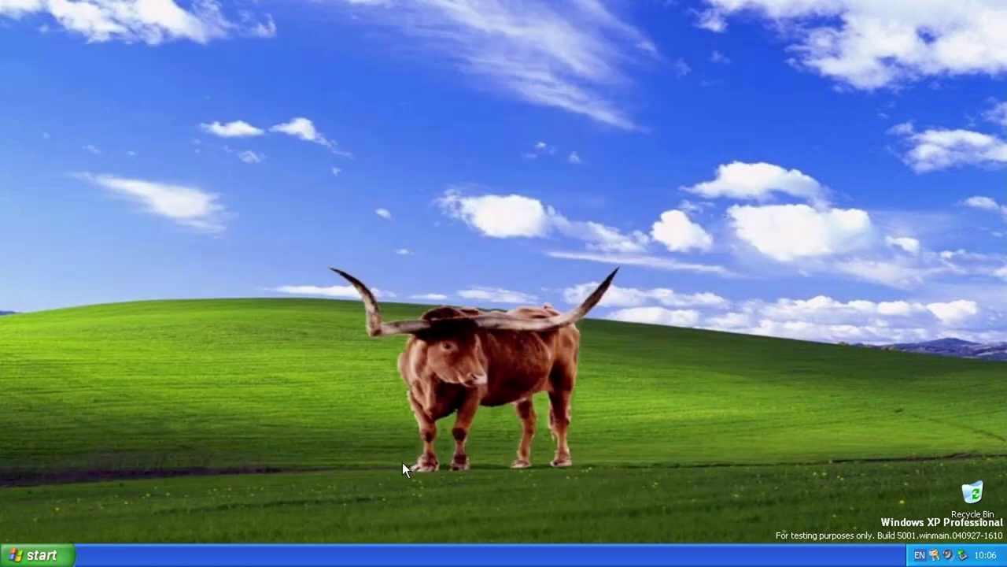
# Step: Switch User to the Welcome screen, then resume the same account via its user tile
pyautogui.click(47, 555)
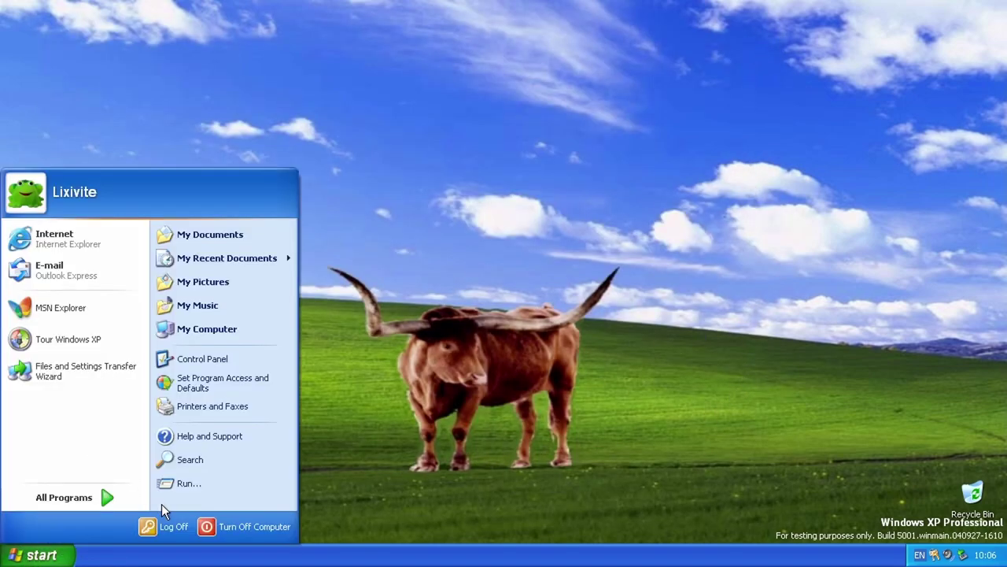
pyautogui.click(166, 525)
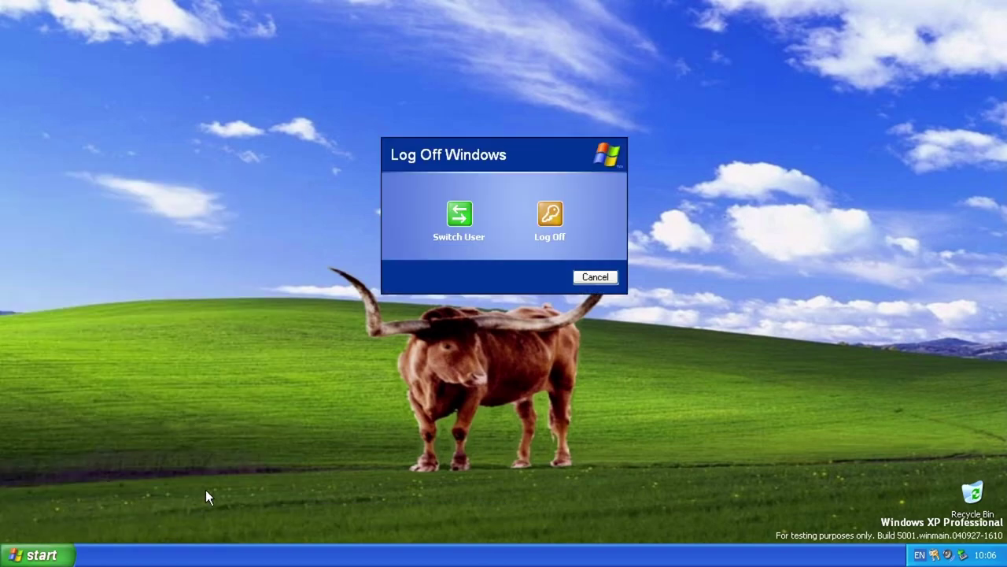
pyautogui.click(459, 238)
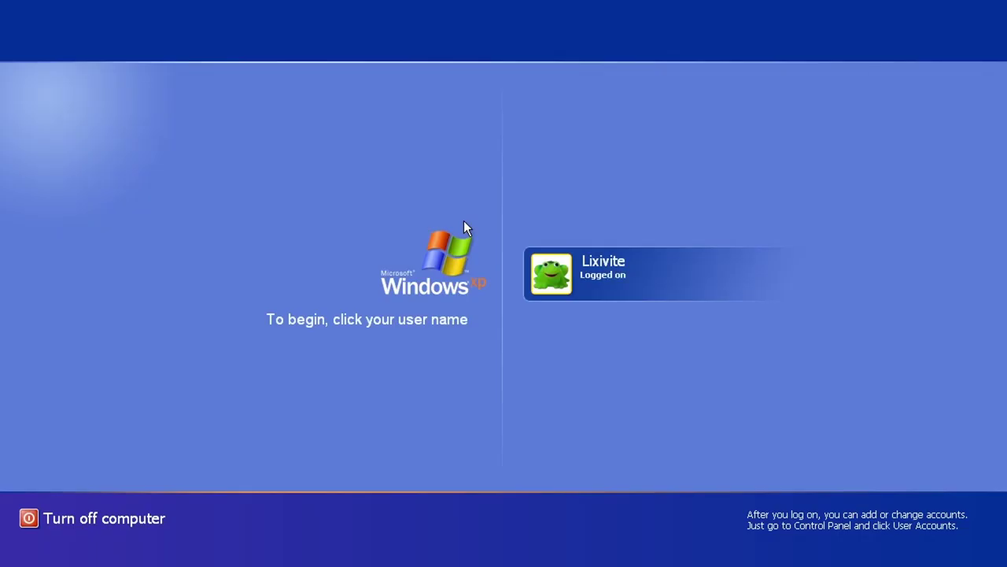
pyautogui.click(672, 295)
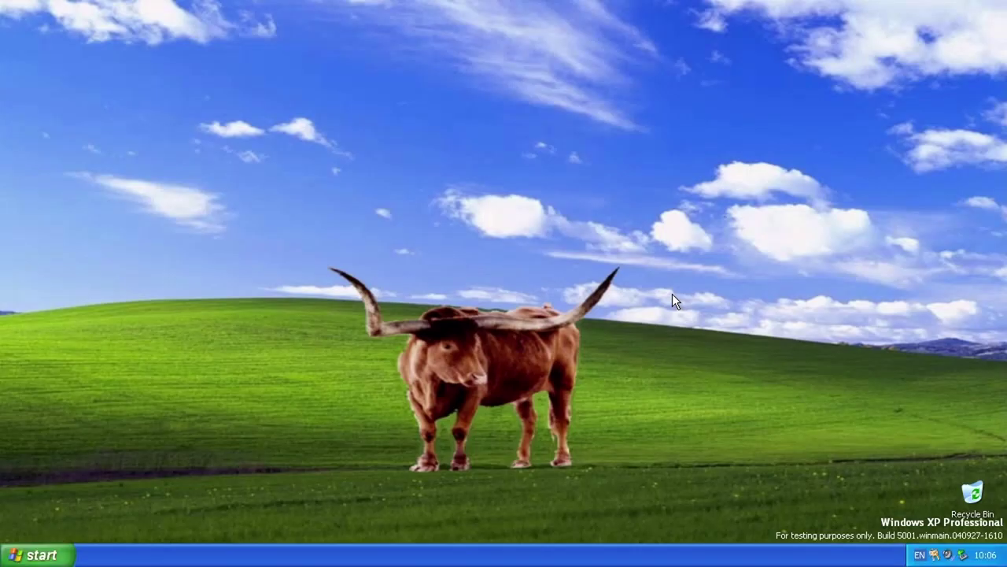
pyautogui.click(40, 555)
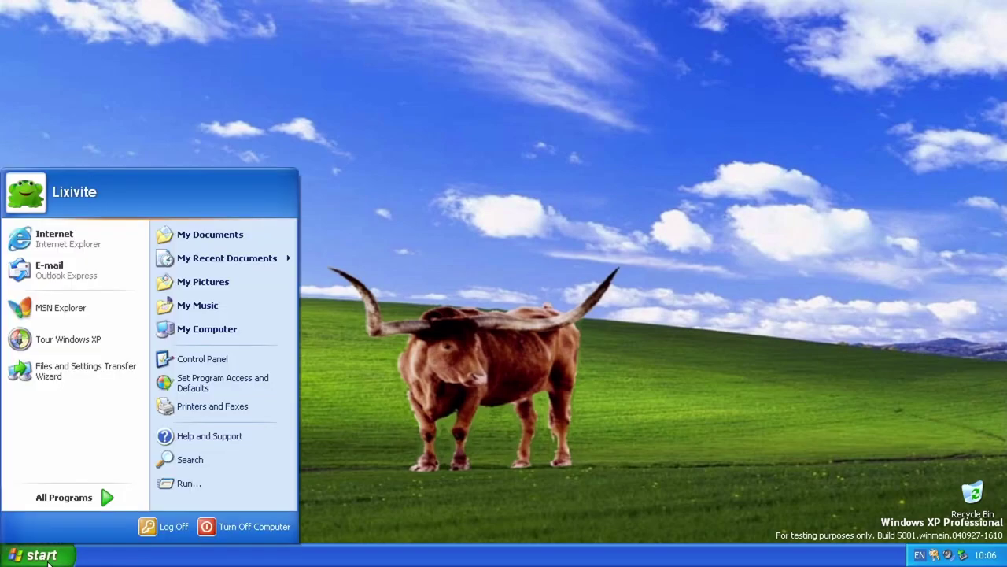
# Step: In User Accounts, uncheck Use the Welcome screen and apply the logon options
pyautogui.click(30, 197)
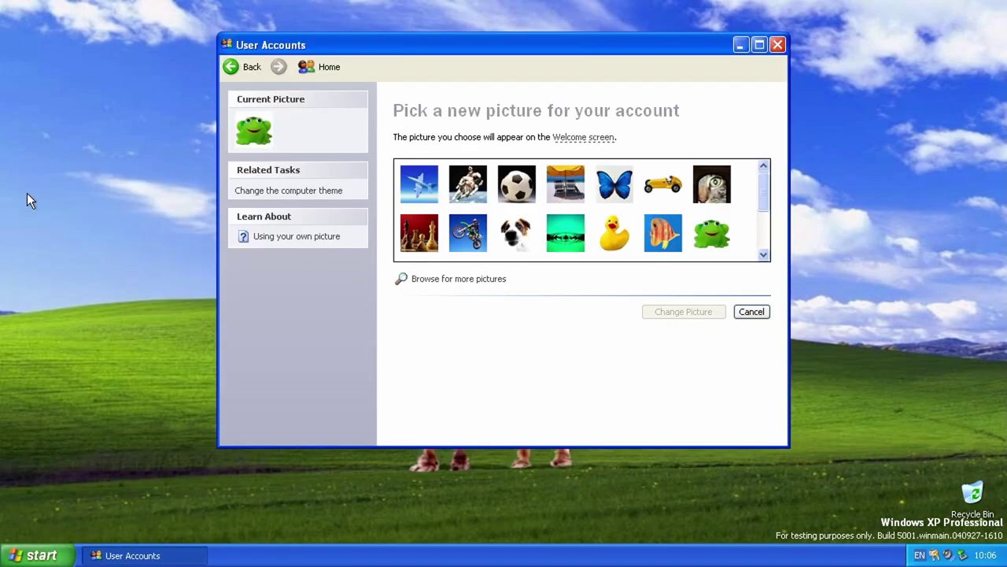
pyautogui.click(242, 67)
pyautogui.click(242, 67)
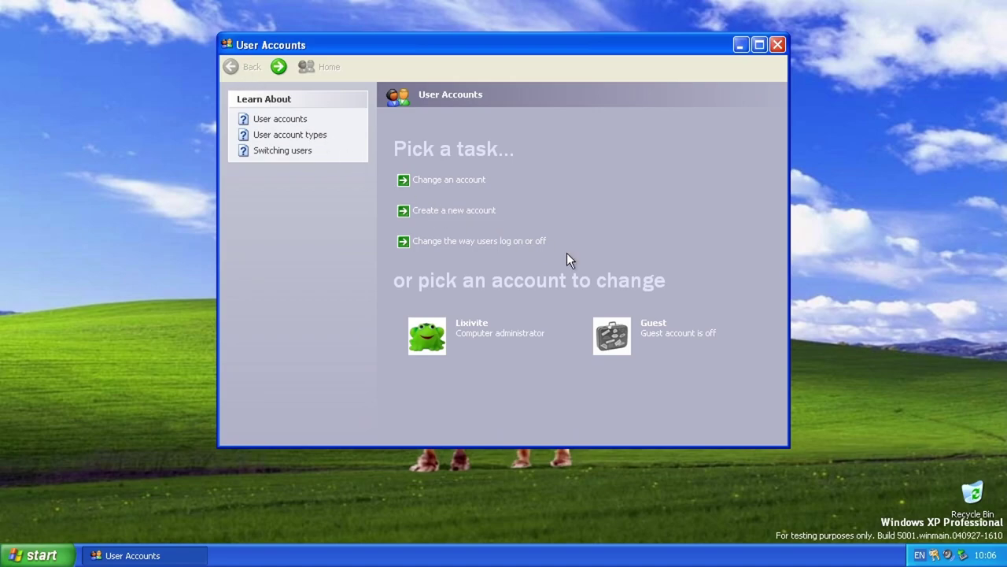
pyautogui.click(528, 241)
pyautogui.click(483, 143)
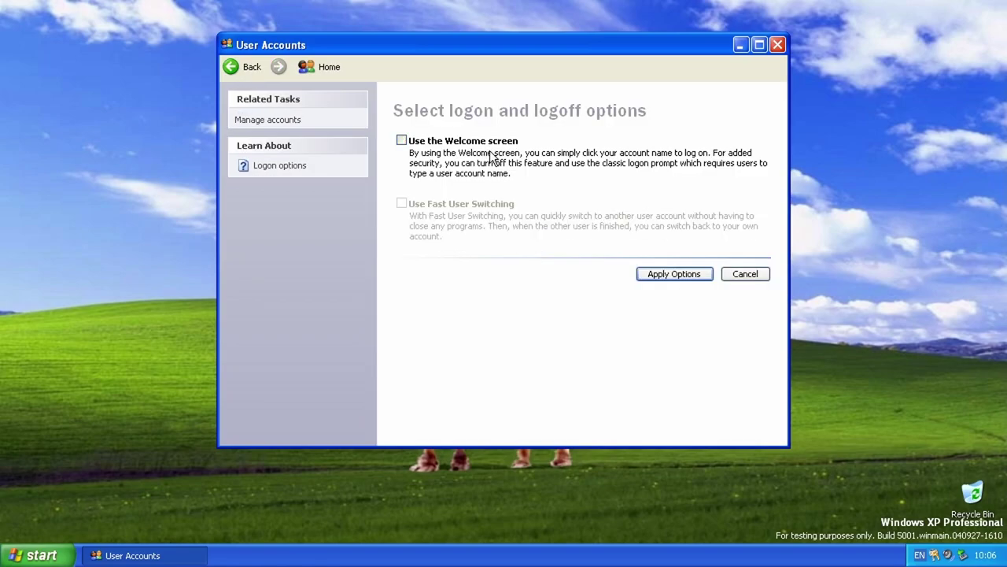
pyautogui.click(664, 273)
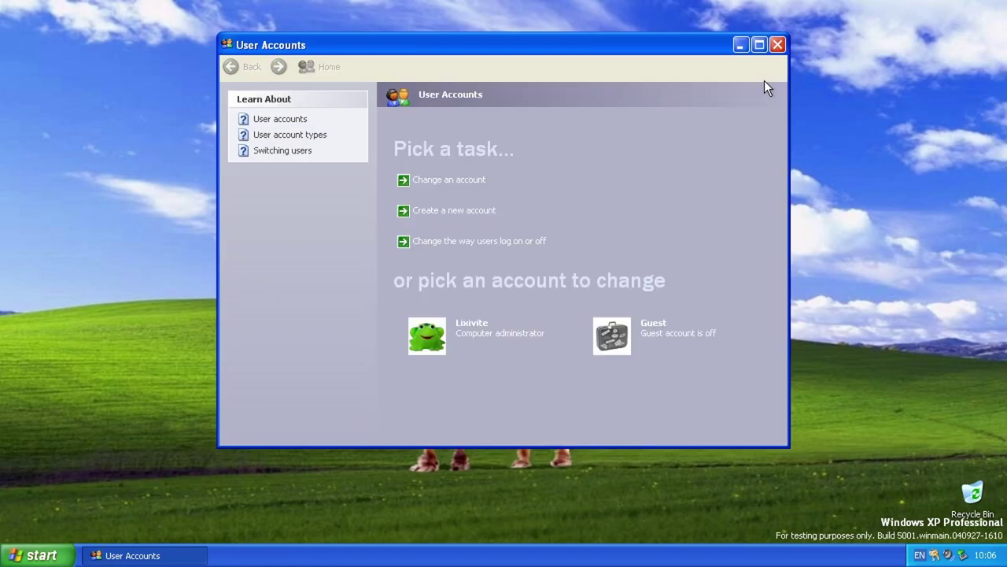
# Step: Lock the computer from Windows Security and unlock it again
pyautogui.hotkey('ctrl', 'alt', 'Delete')
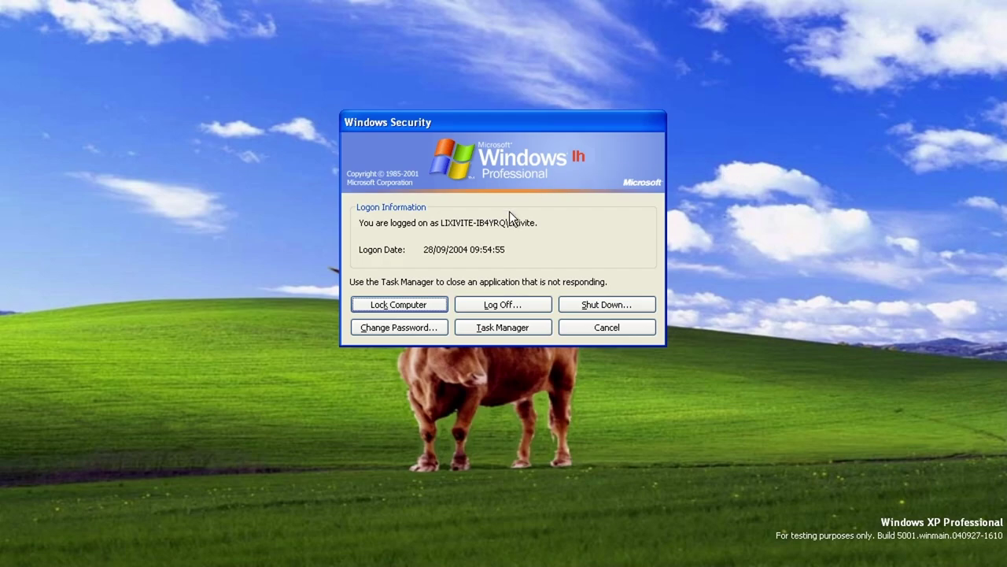
pyautogui.click(387, 303)
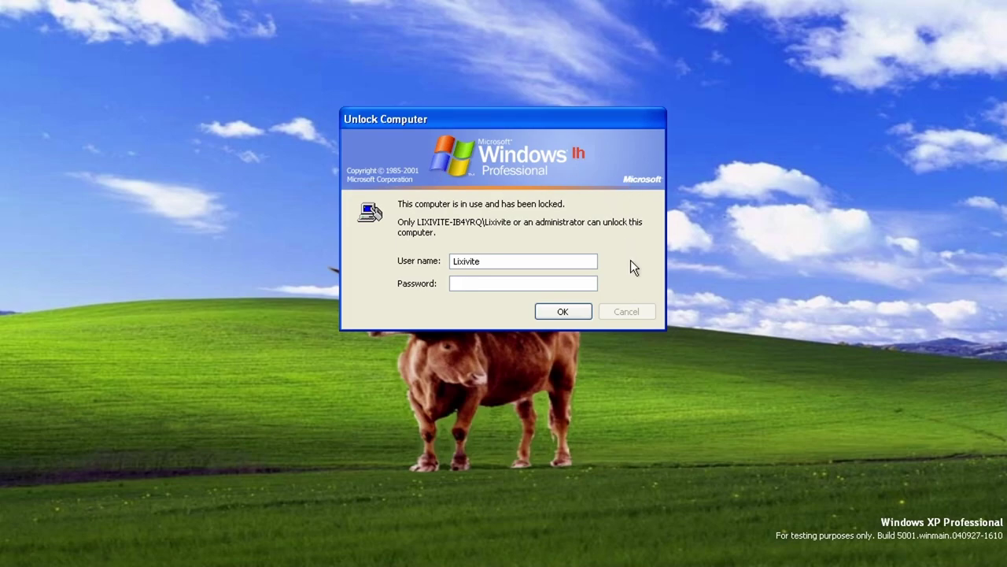
pyautogui.click(541, 310)
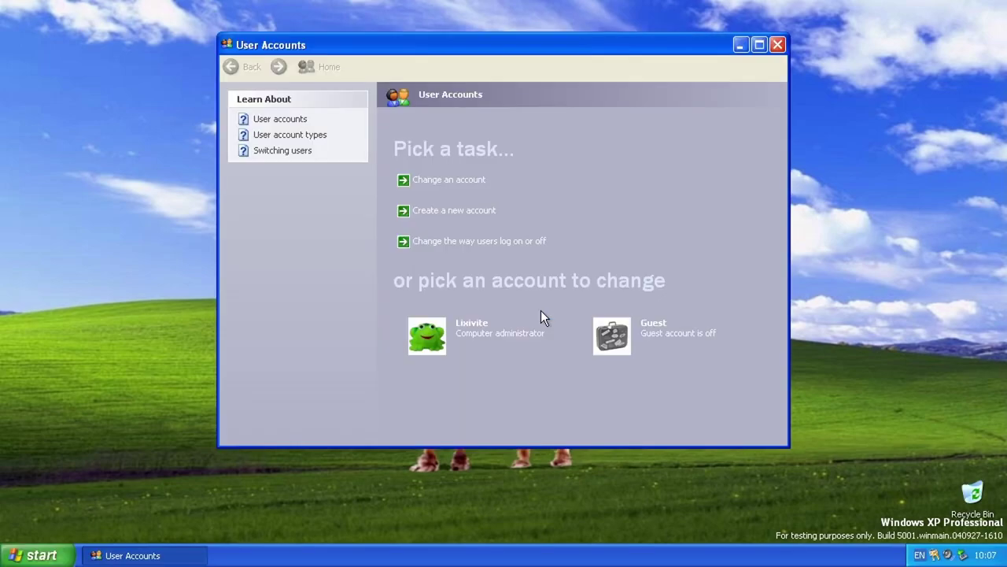
# Step: Open Change Password, cancel the Forgotten Password Wizard, then cancel the password change
pyautogui.hotkey('ctrl', 'alt', 'Delete')
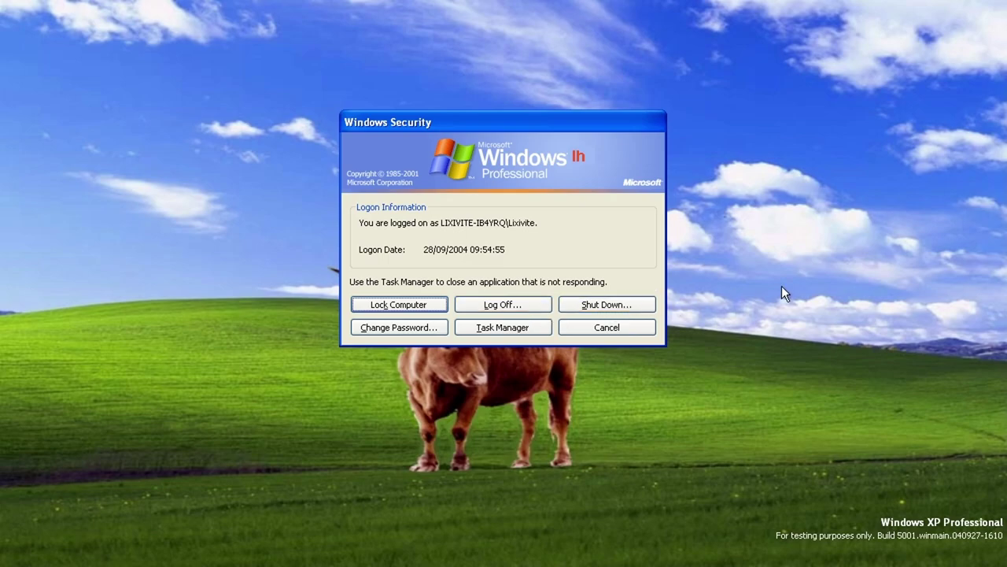
pyautogui.click(399, 324)
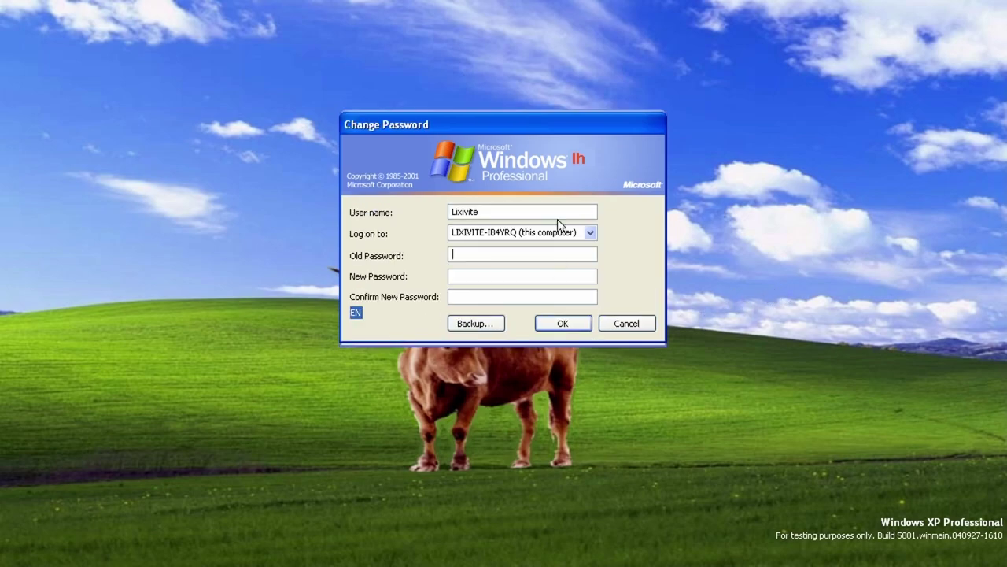
pyautogui.click(469, 323)
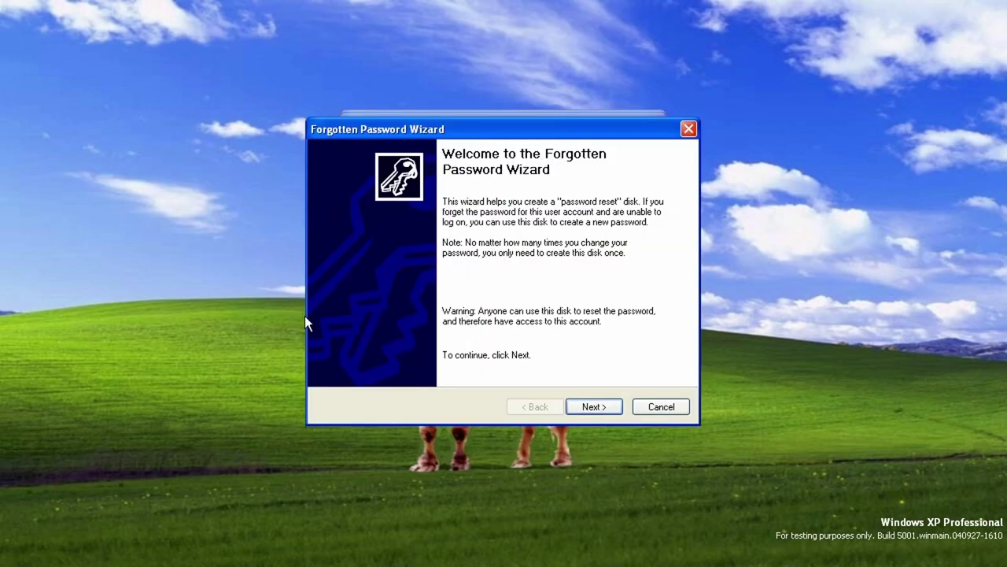
pyautogui.click(661, 405)
pyautogui.click(641, 326)
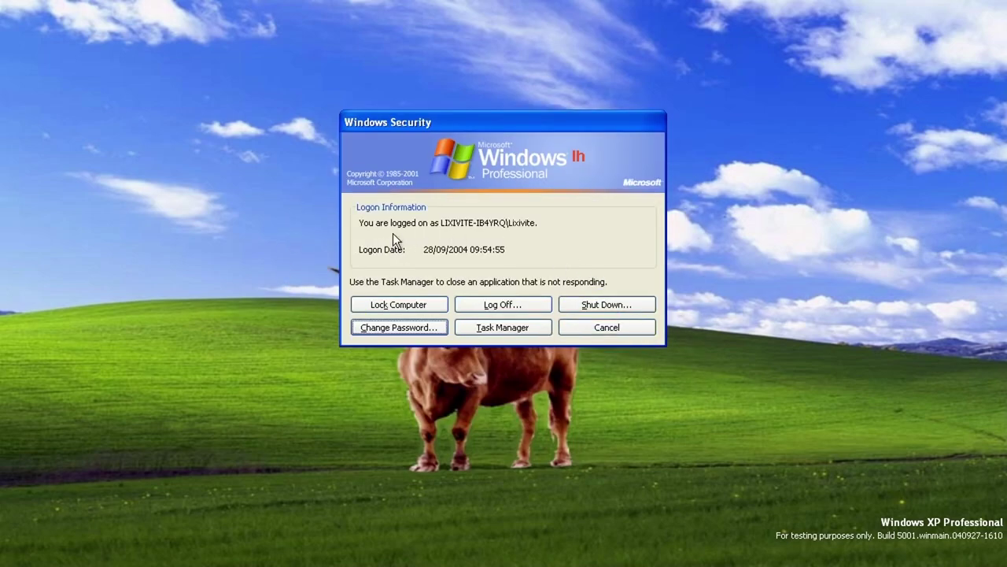
# Step: Open Task Manager from Windows Security, close it, then close User Accounts
pyautogui.click(502, 327)
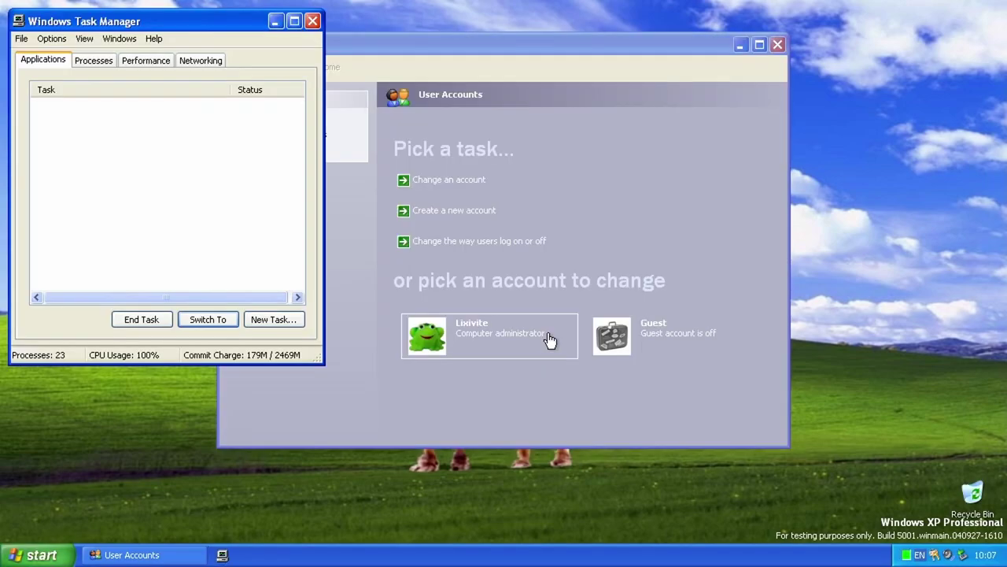
pyautogui.click(119, 39)
pyautogui.click(312, 21)
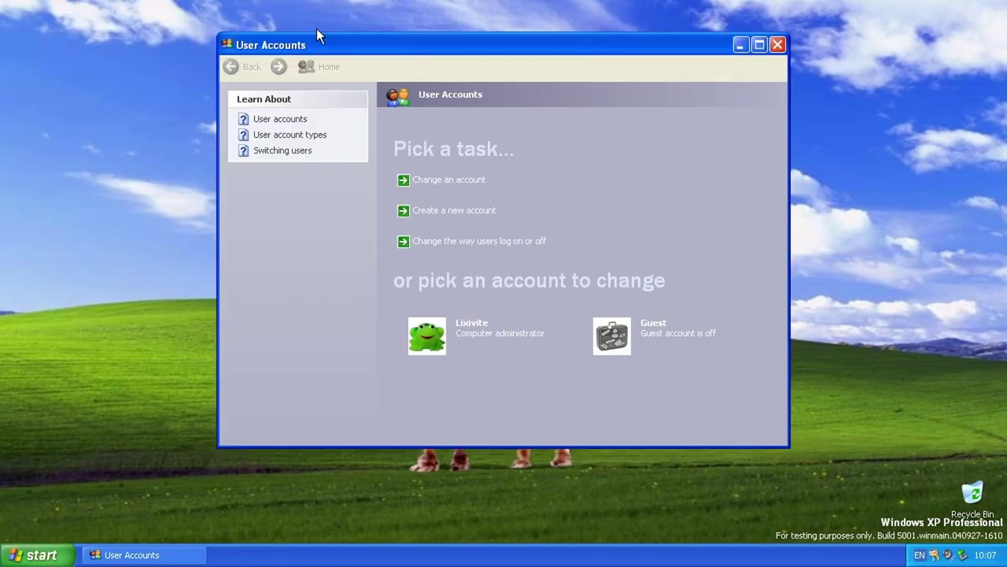
pyautogui.click(776, 47)
# Step: Log off and sign back in at the classic Log On to Windows prompt using Options >>
pyautogui.click(36, 554)
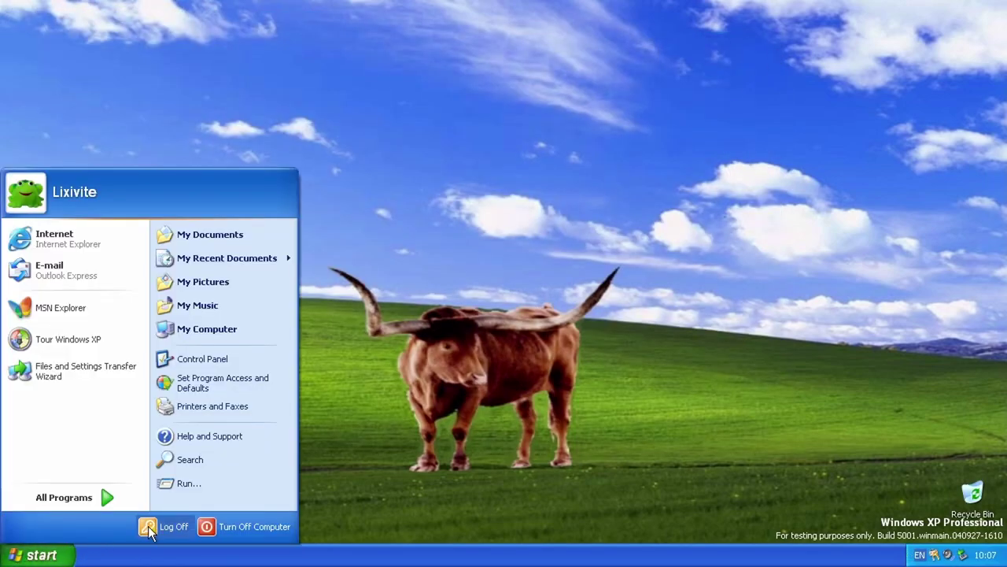
pyautogui.click(159, 523)
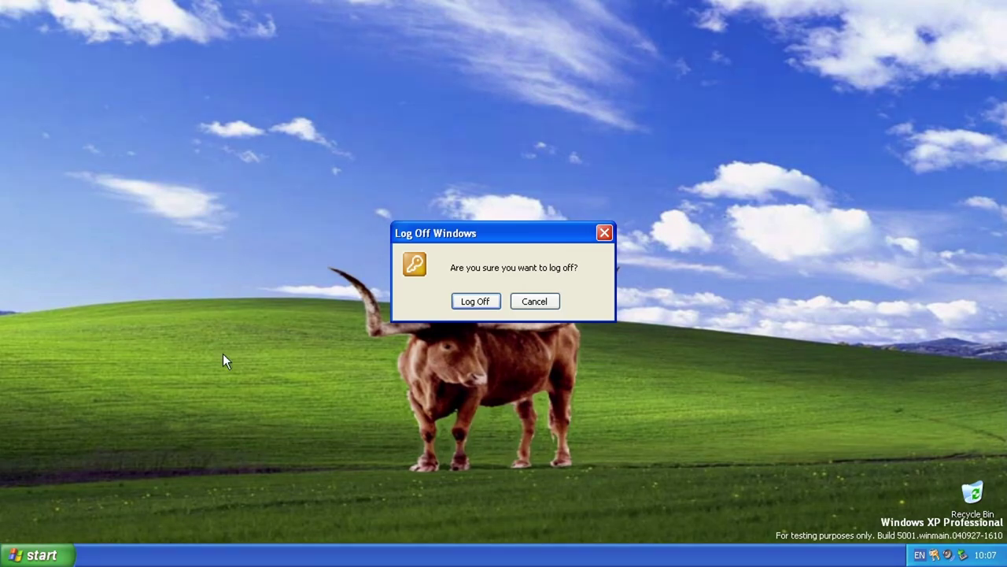
pyautogui.click(476, 302)
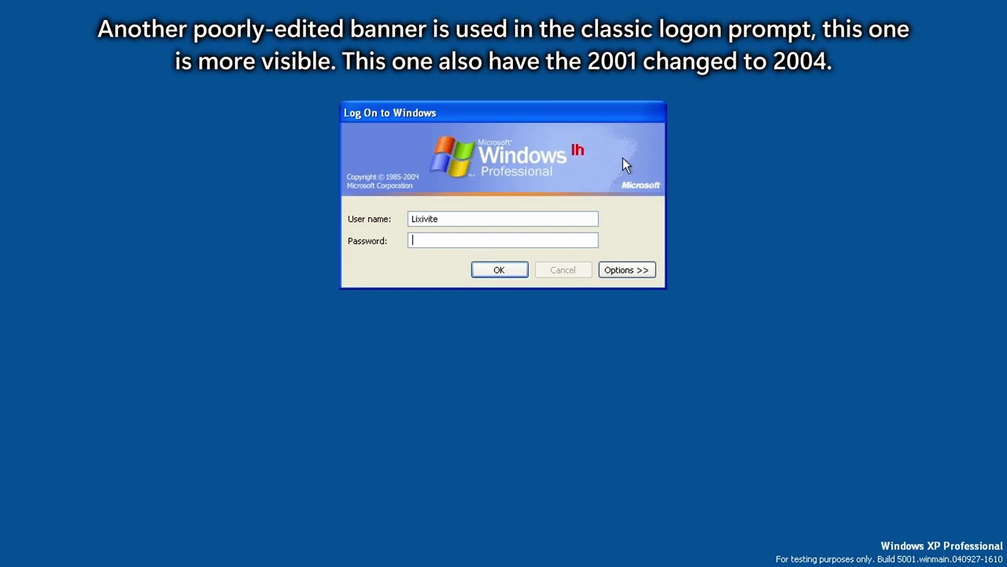
pyautogui.click(637, 269)
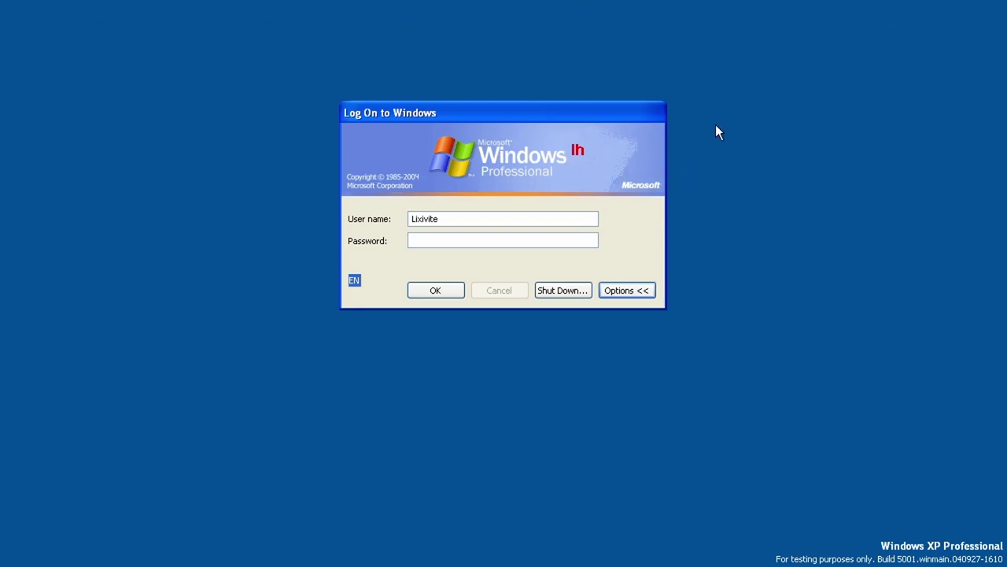
pyautogui.click(429, 290)
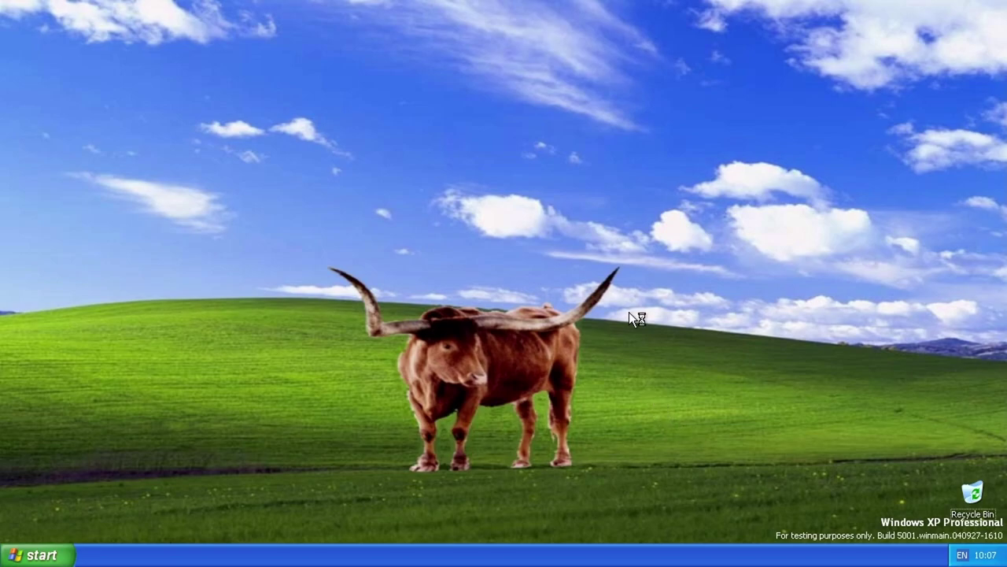
# Step: Dismiss Windows Security, then run winver and close the About Windows box
pyautogui.hotkey('ctrl', 'alt', 'Delete')
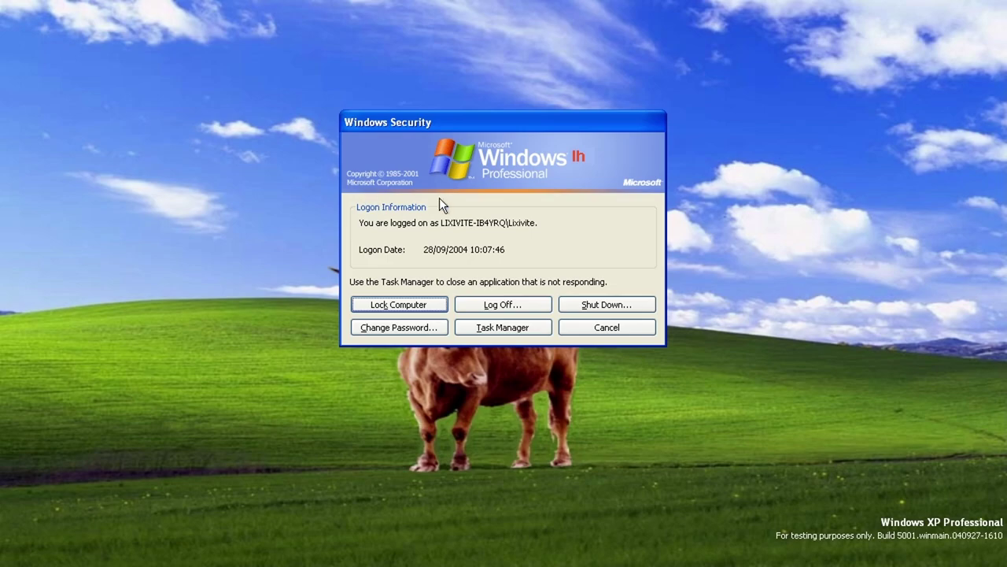
pyautogui.click(641, 332)
pyautogui.press('super+r')
pyautogui.press('Return')
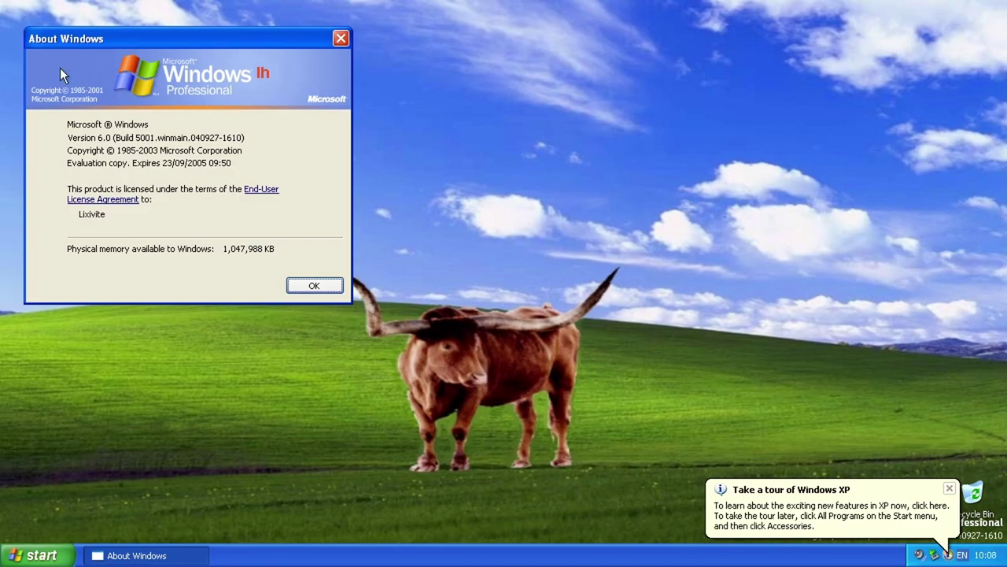
pyautogui.click(314, 285)
# Step: Open the Shut Down dialog with Shut down selected, then cancel it
pyautogui.click(36, 555)
pyautogui.click(272, 525)
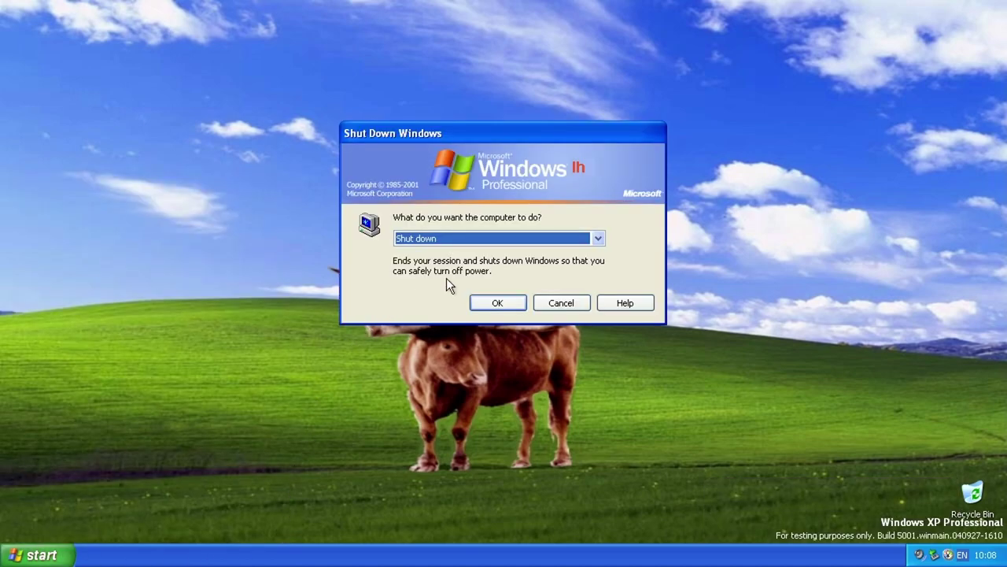
pyautogui.click(516, 244)
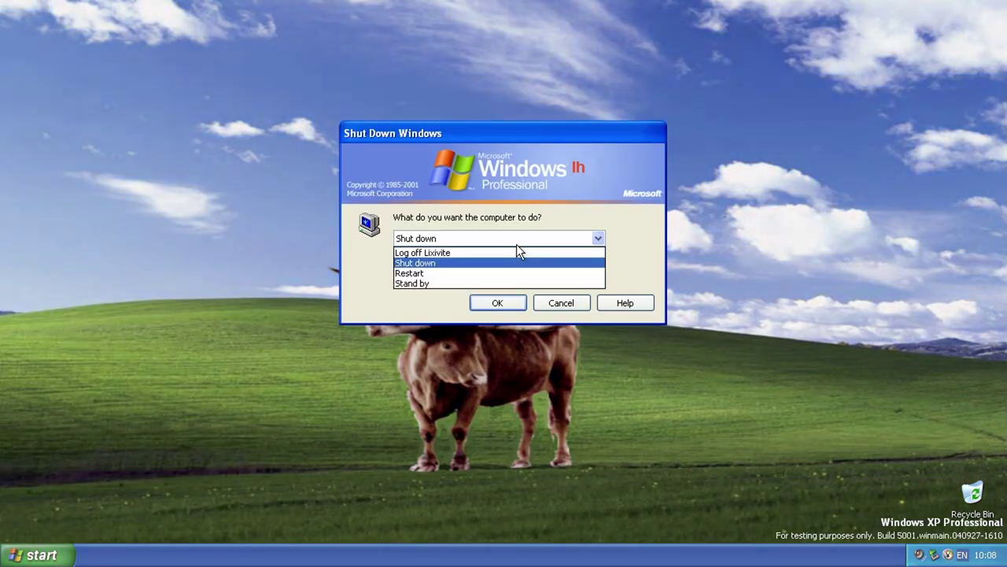
pyautogui.click(625, 370)
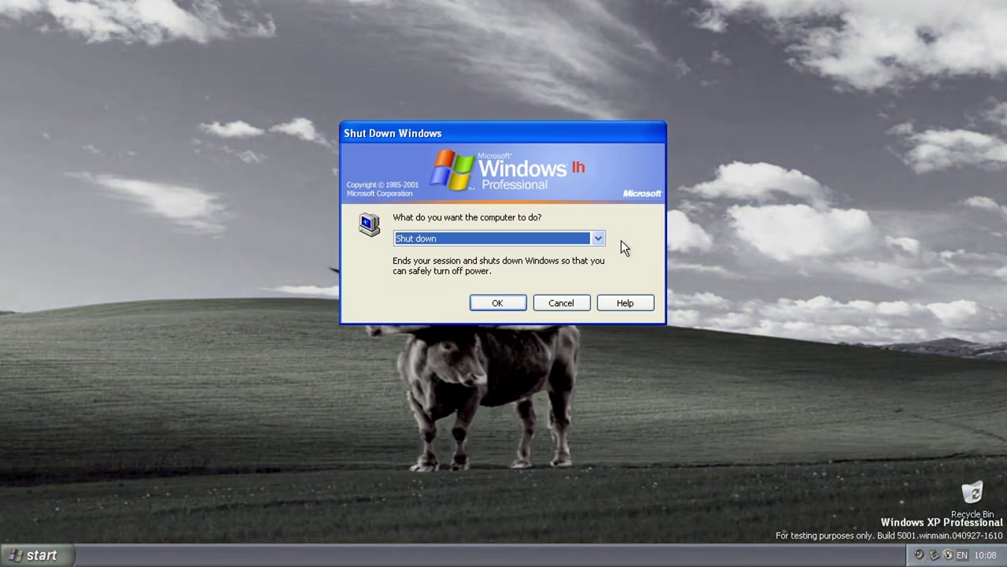
pyautogui.click(580, 303)
# Step: Enable the Welcome screen and Fast User Switching in Control Panel's User Accounts logon options
pyautogui.click(17, 557)
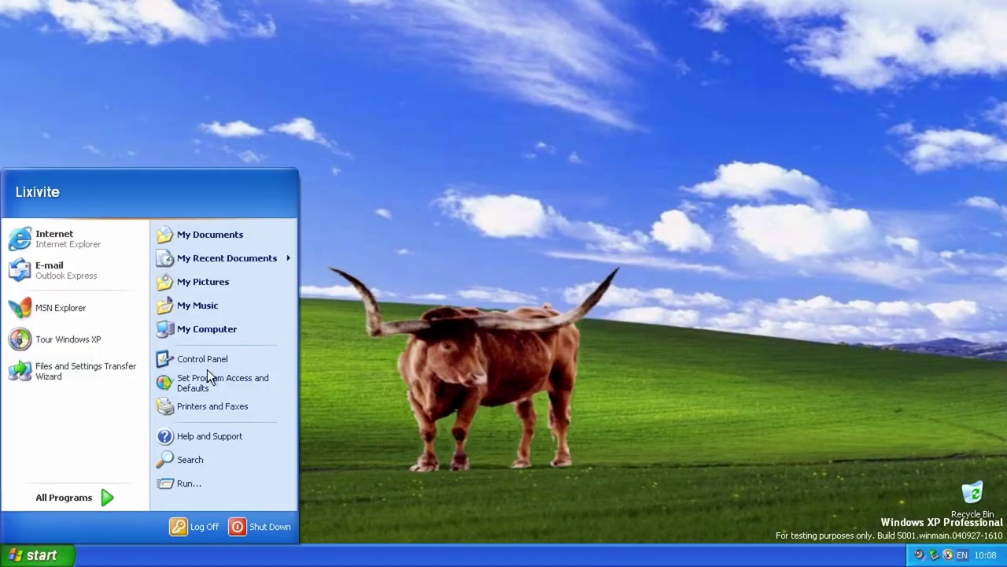
pyautogui.click(202, 358)
pyautogui.click(485, 240)
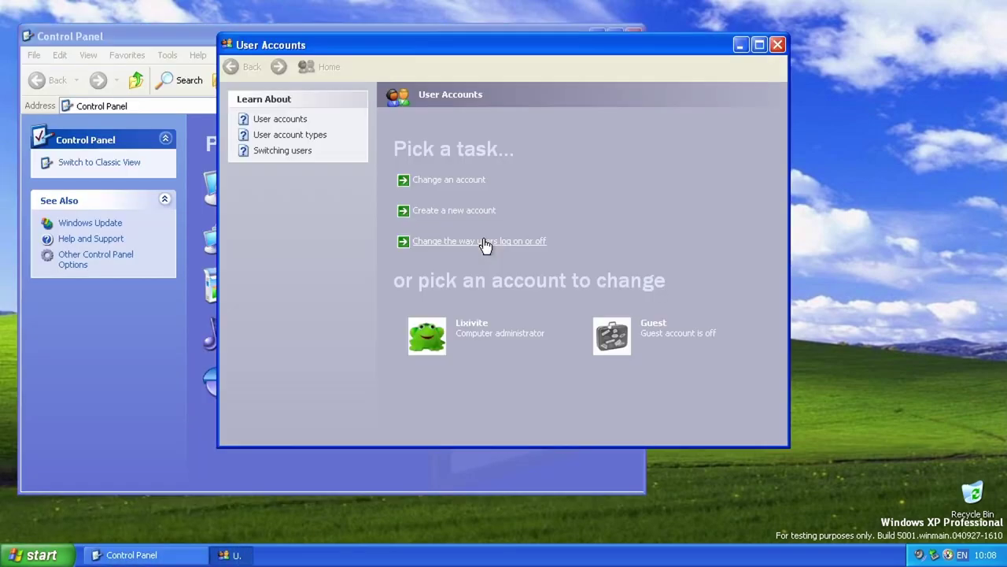
pyautogui.click(479, 177)
pyautogui.click(471, 143)
pyautogui.click(456, 203)
pyautogui.click(650, 275)
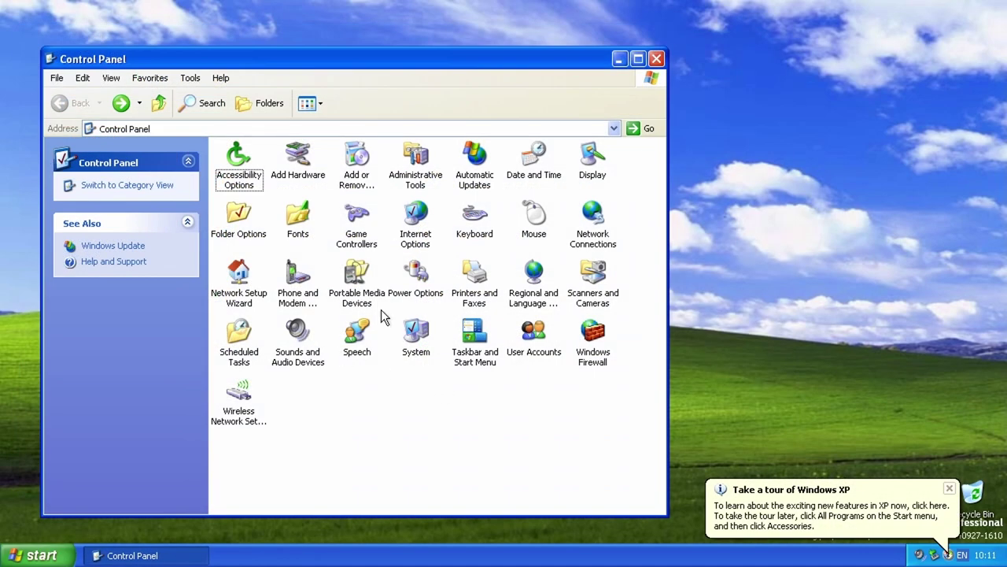
# Step: Open Portable Media Devices, continue the compatibility check, dismiss the security alert, close Internet Explorer
pyautogui.doubleClick(357, 276)
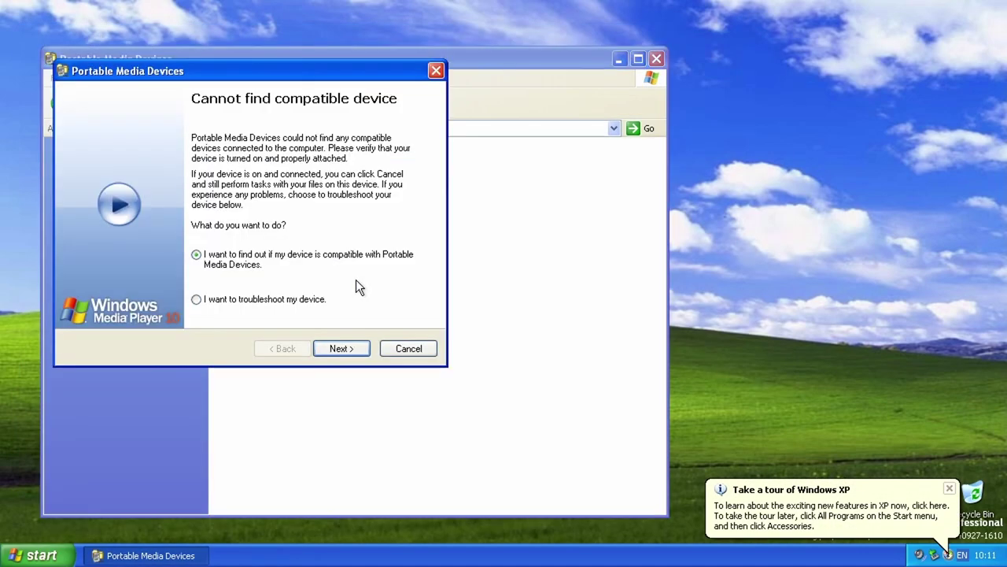
pyautogui.moveTo(263, 71); pyautogui.dragTo(458, 162)
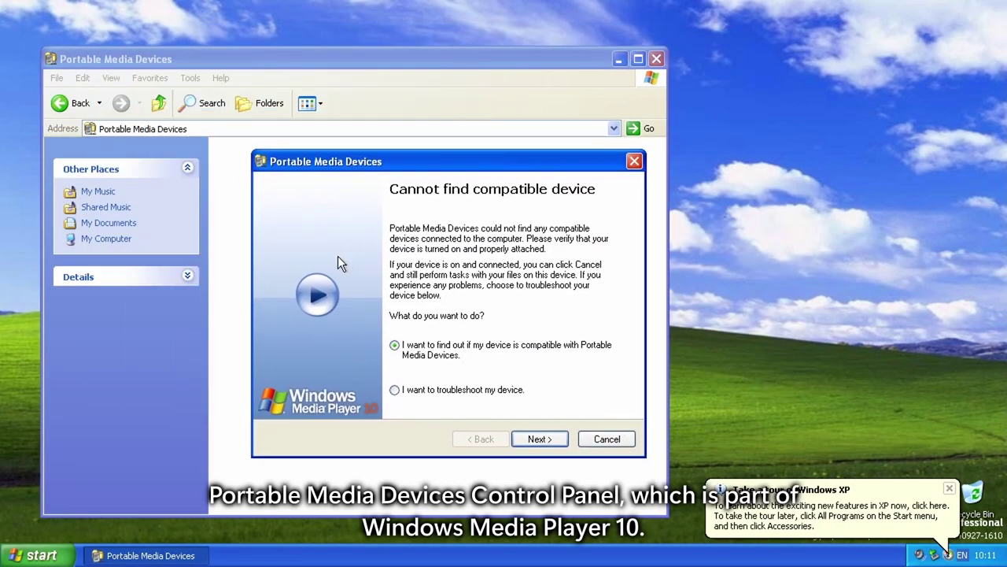
pyautogui.click(545, 445)
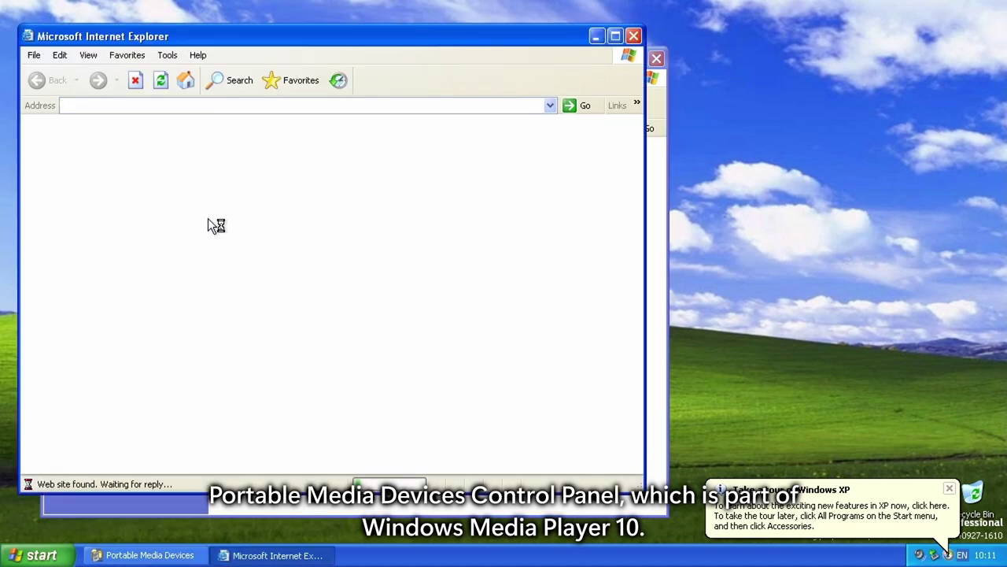
pyautogui.click(532, 320)
pyautogui.click(633, 35)
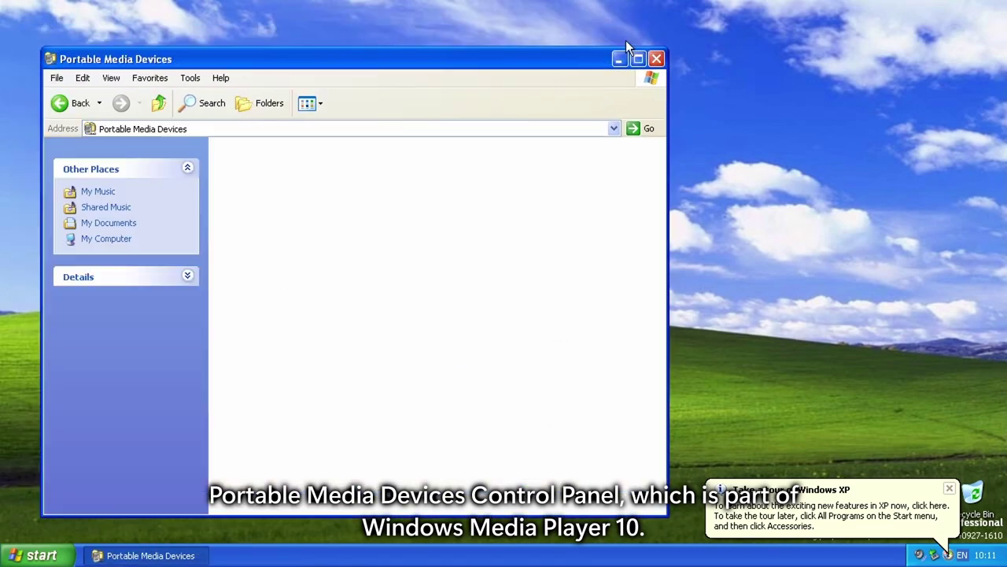
# Step: Refresh the device window, choose 'I want to troubleshoot my device', continue, then close it
pyautogui.rightClick(212, 188)
pyautogui.click(248, 225)
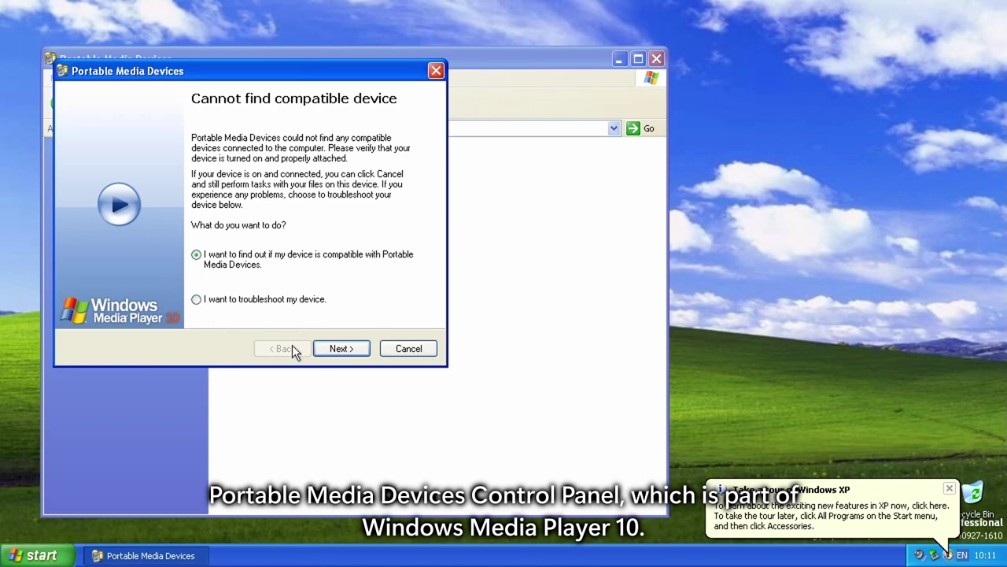
pyautogui.click(262, 299)
pyautogui.moveTo(266, 67); pyautogui.dragTo(569, 140)
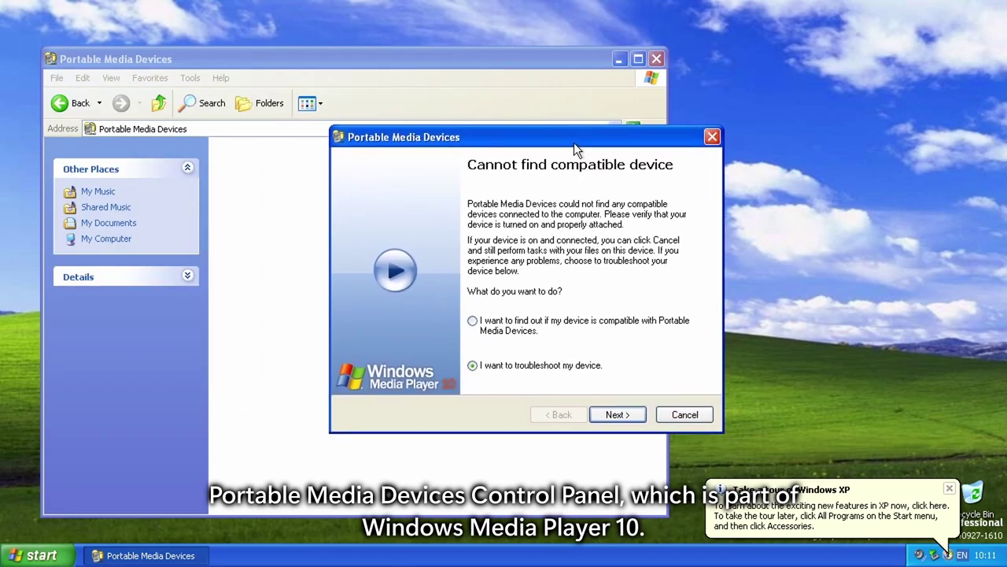
pyautogui.moveTo(445, 139); pyautogui.dragTo(433, 139)
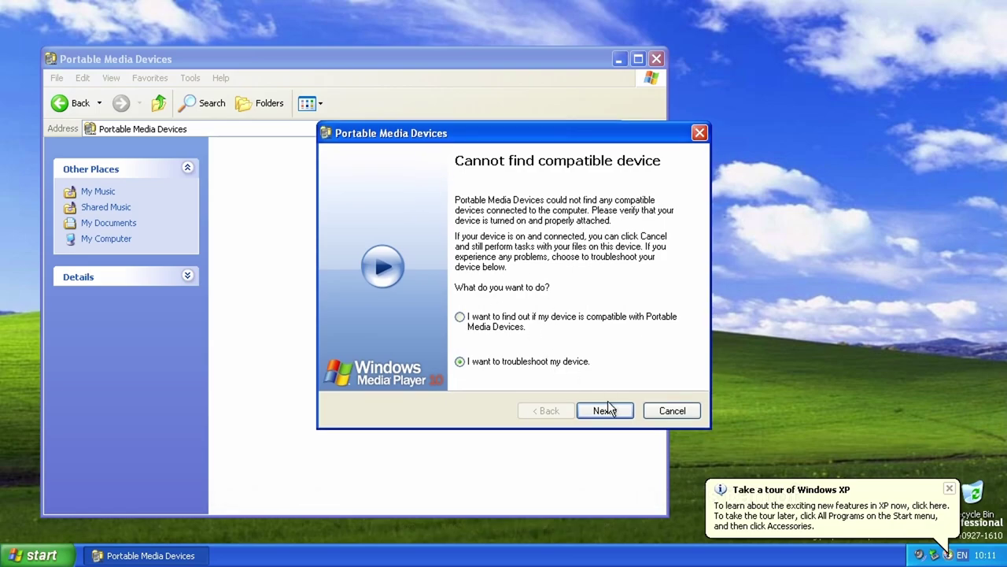
pyautogui.click(603, 410)
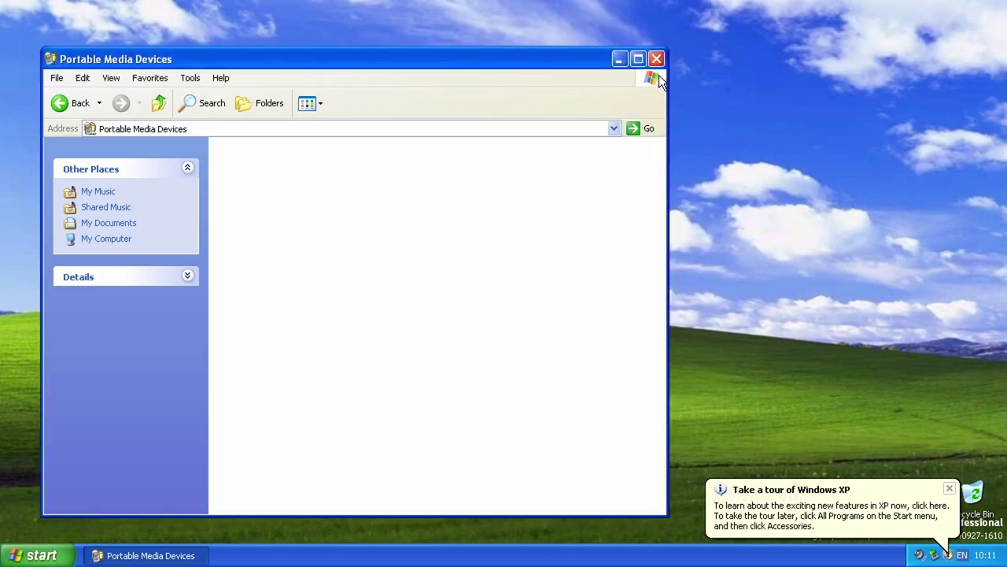
pyautogui.click(657, 66)
# Step: Launch services.msc, maximize the Services window and widen the Name column
pyautogui.press('super+r')
pyautogui.write('services.msc')
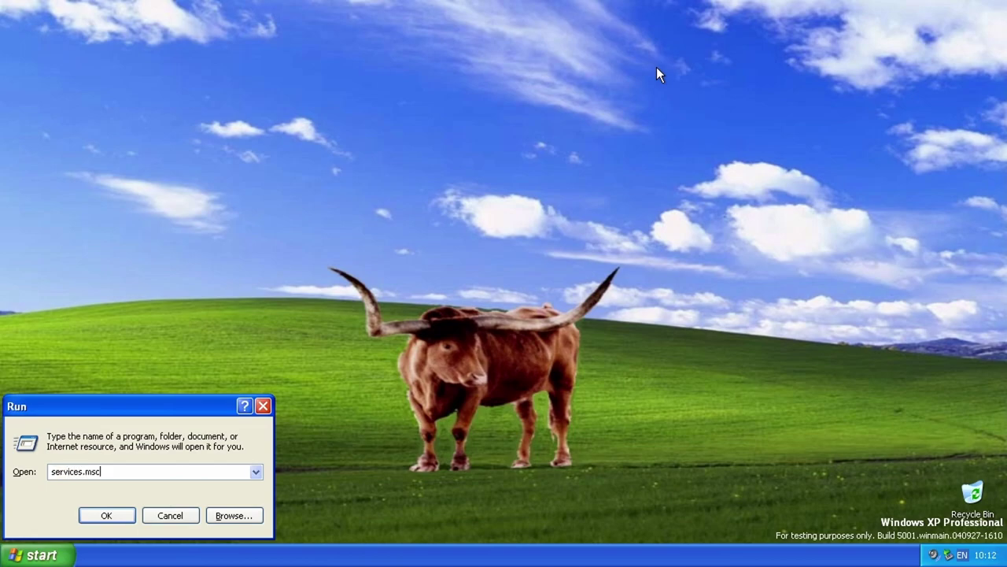
pyautogui.press('Return')
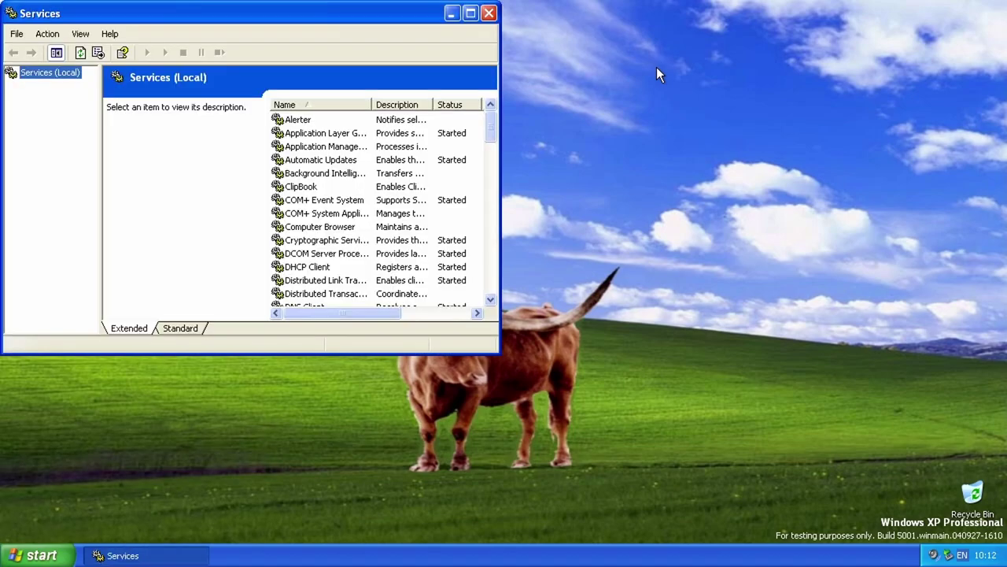
pyautogui.moveTo(411, 19); pyautogui.dragTo(662, 111)
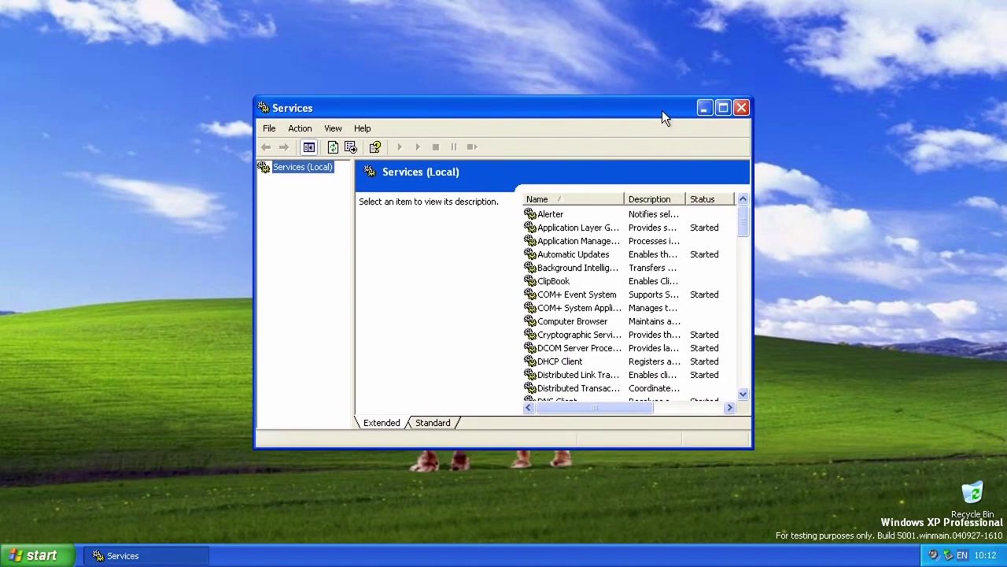
pyautogui.click(577, 257)
pyautogui.scroll(-12, 586, 299)
pyautogui.click(722, 108)
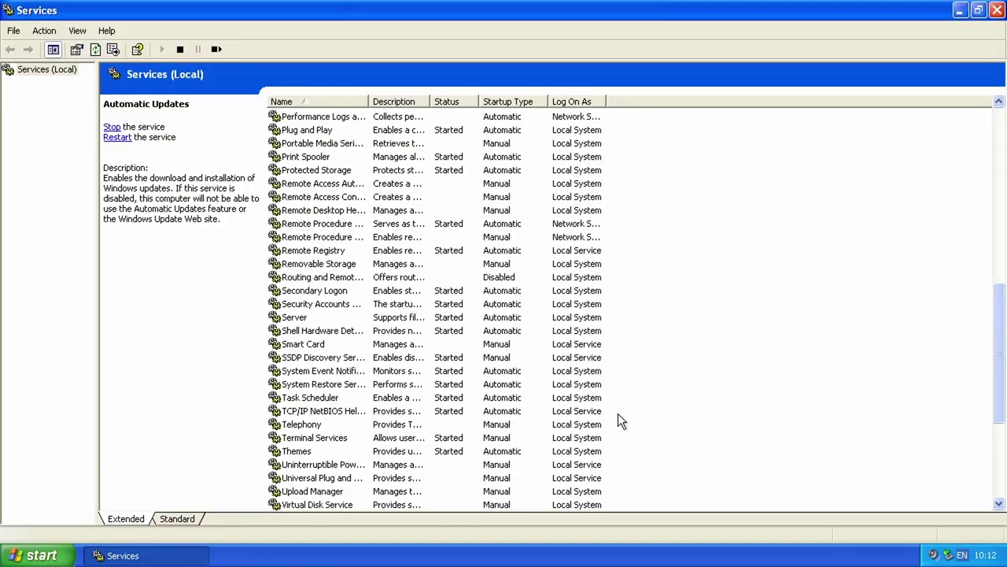
pyautogui.scroll(-5, 353, 351)
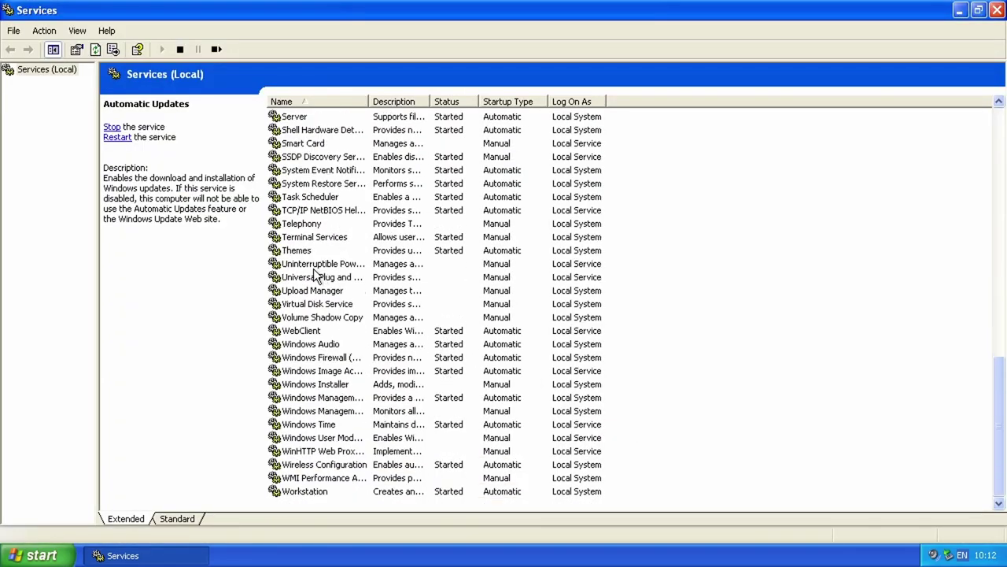
pyautogui.moveTo(367, 101); pyautogui.dragTo(537, 103)
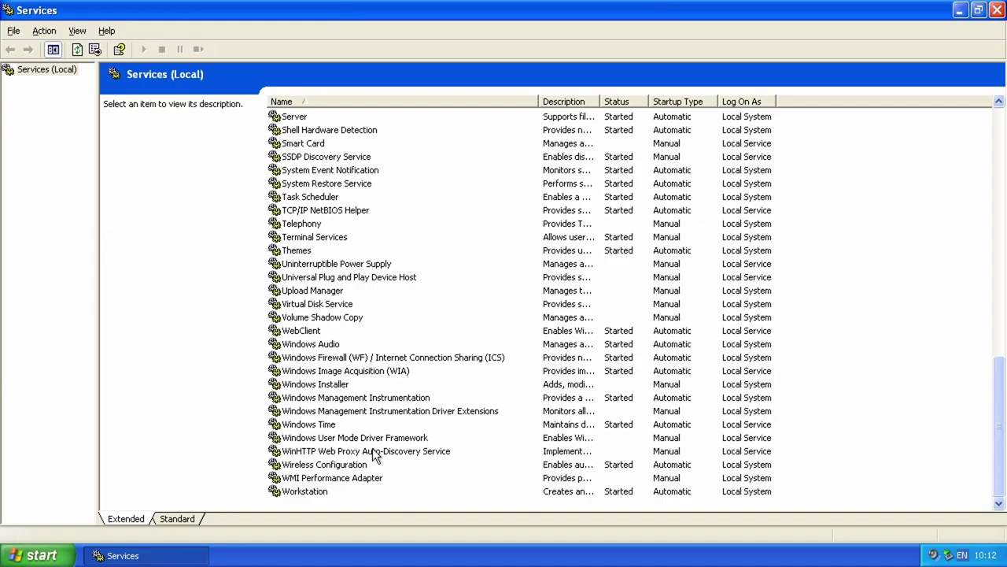
# Step: View Windows User Mode Driver Framework's properties, cancel without changes, and close Services
pyautogui.doubleClick(420, 438)
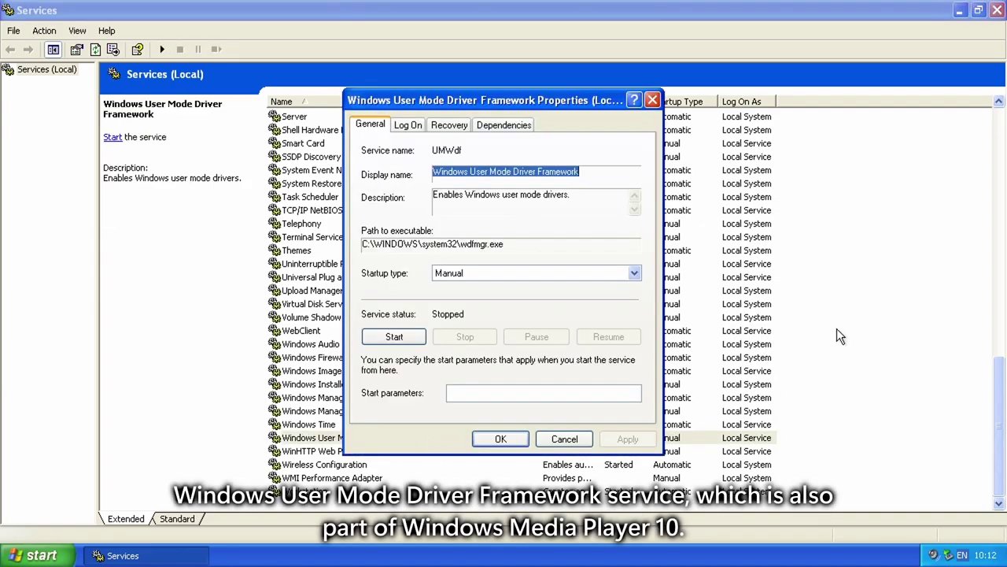
pyautogui.moveTo(435, 171); pyautogui.dragTo(580, 173)
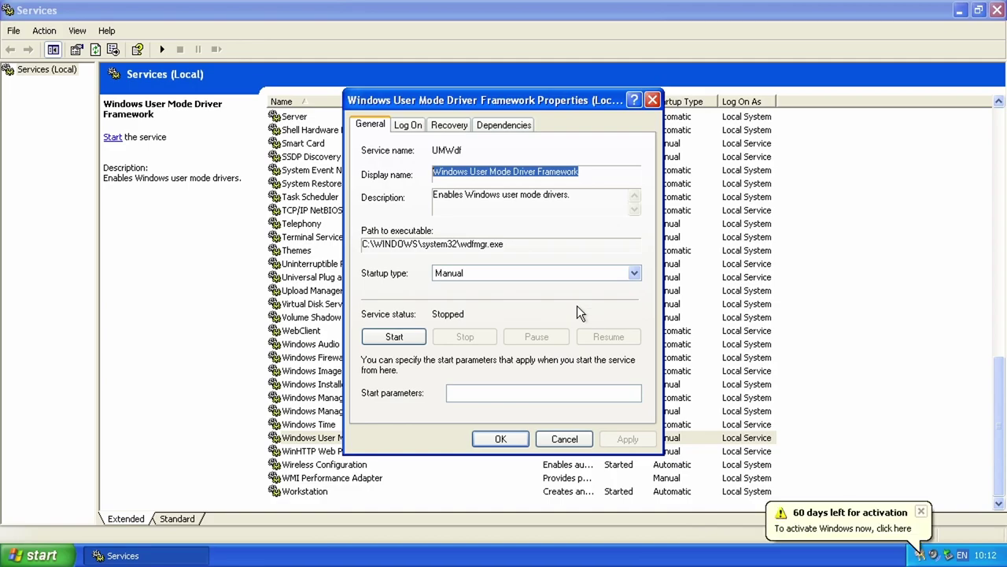
pyautogui.click(560, 441)
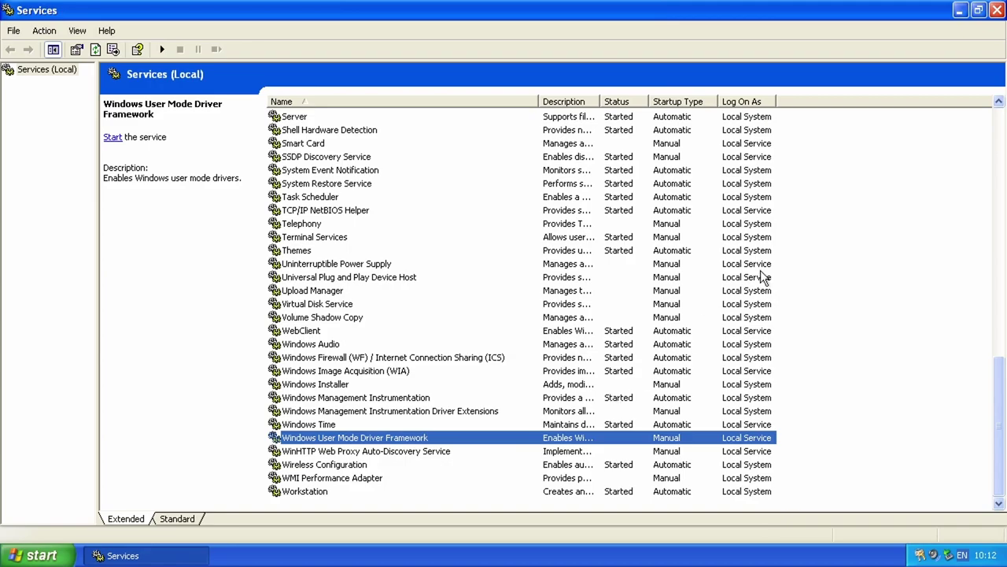
pyautogui.click(997, 9)
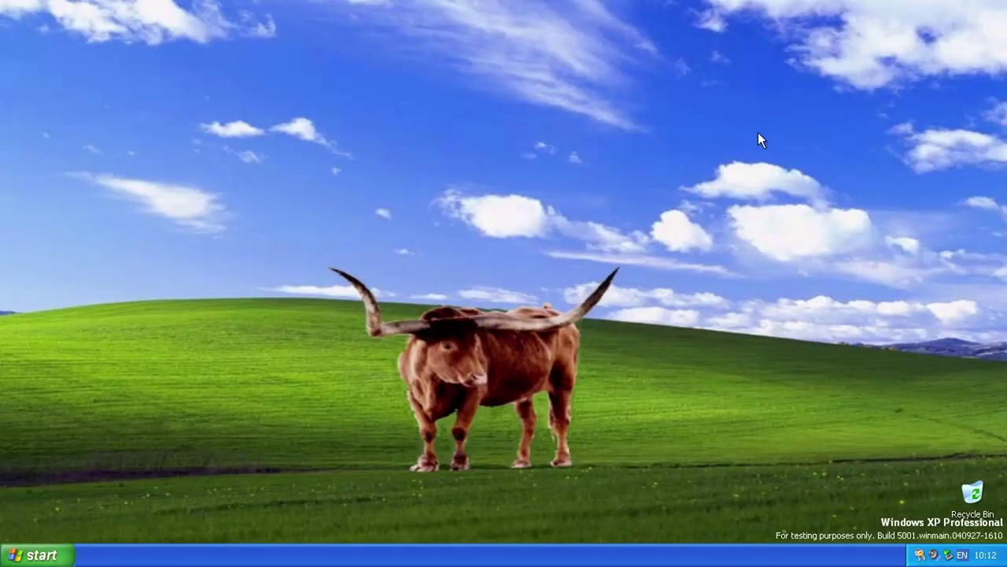
# Step: Choose Turn Off from the Start menu's Turn off computer dialog
pyautogui.click(64, 553)
pyautogui.click(275, 525)
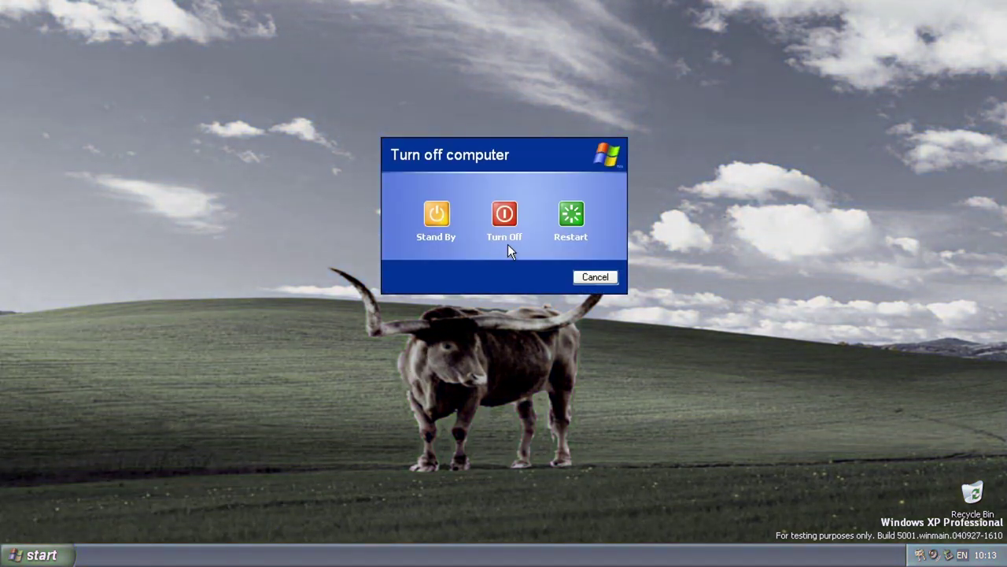
pyautogui.click(507, 215)
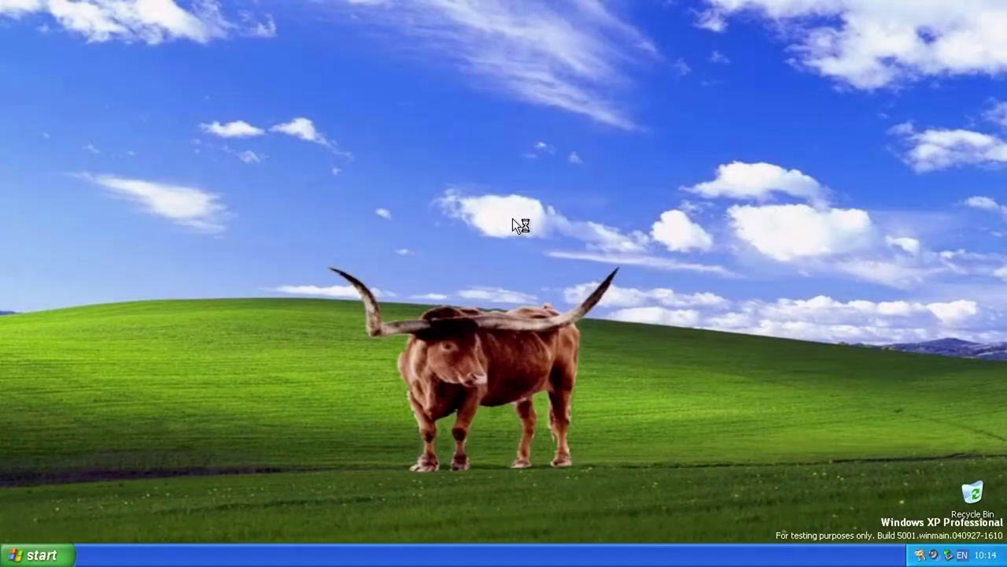